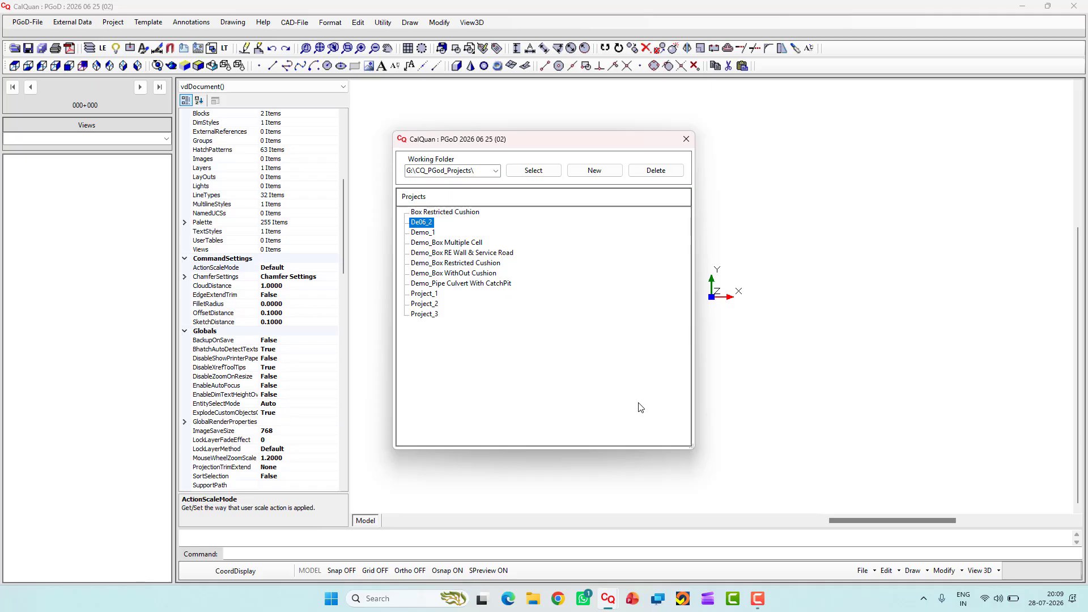
Create a new project named De06_3 in the G:\CQ_PGod_Projects\ working folder
left_click_drag(565, 150, 619, 150)
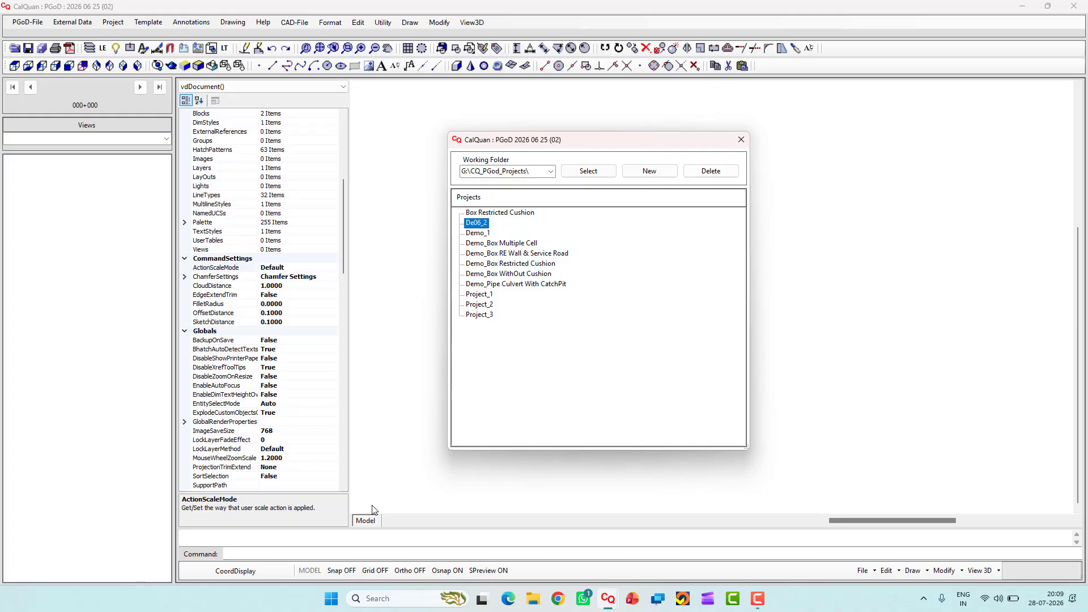
left_click_drag(649, 140, 607, 128)
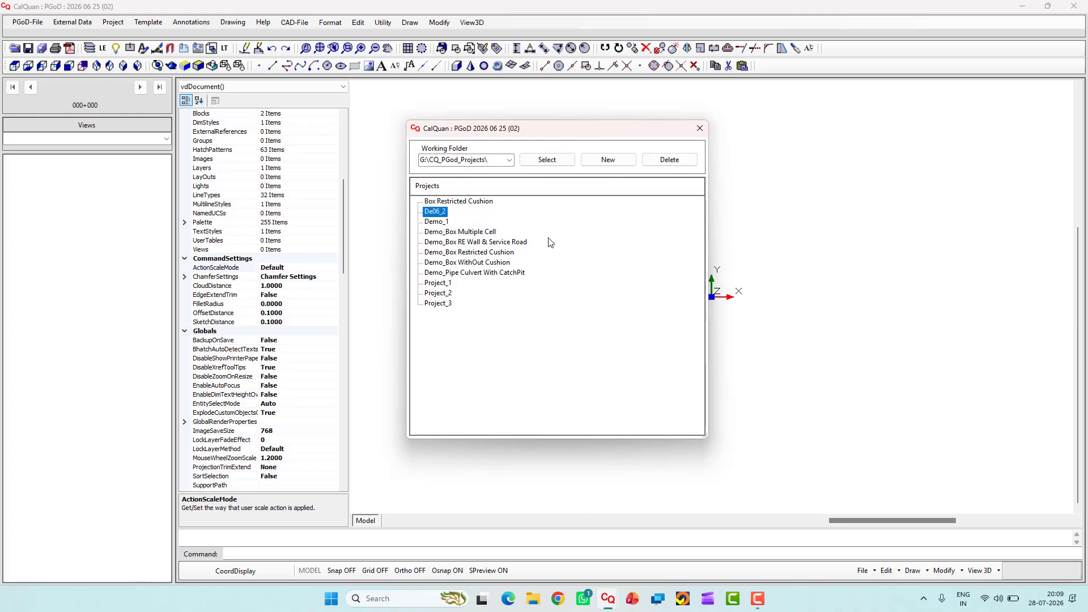
mouse_move(513, 137)
left_mouse_down()
mouse_move(583, 136)
mouse_move(524, 132)
left_mouse_up()
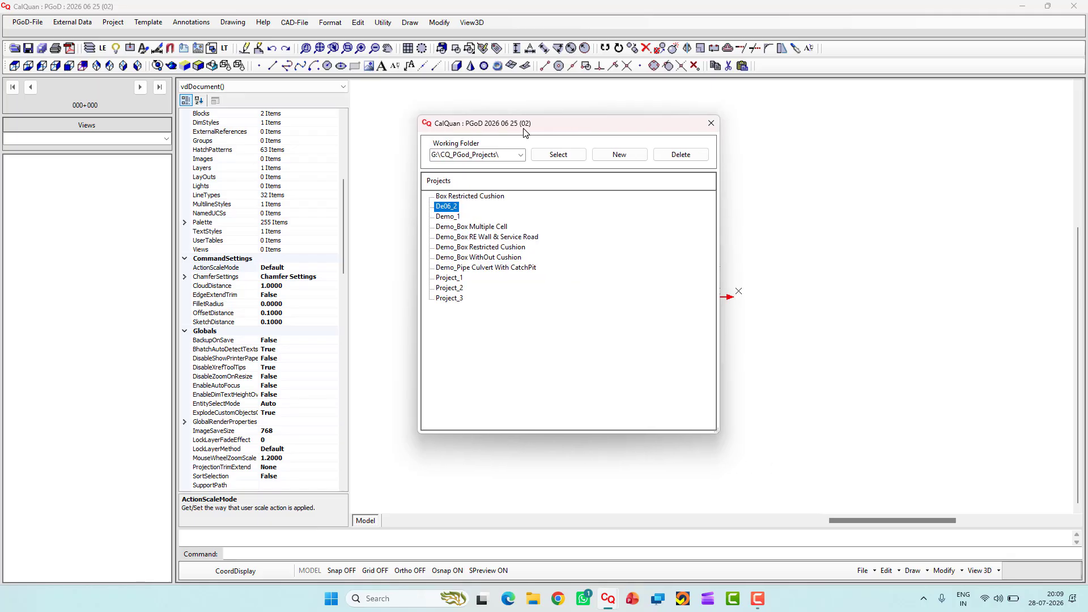
left_click(606, 155)
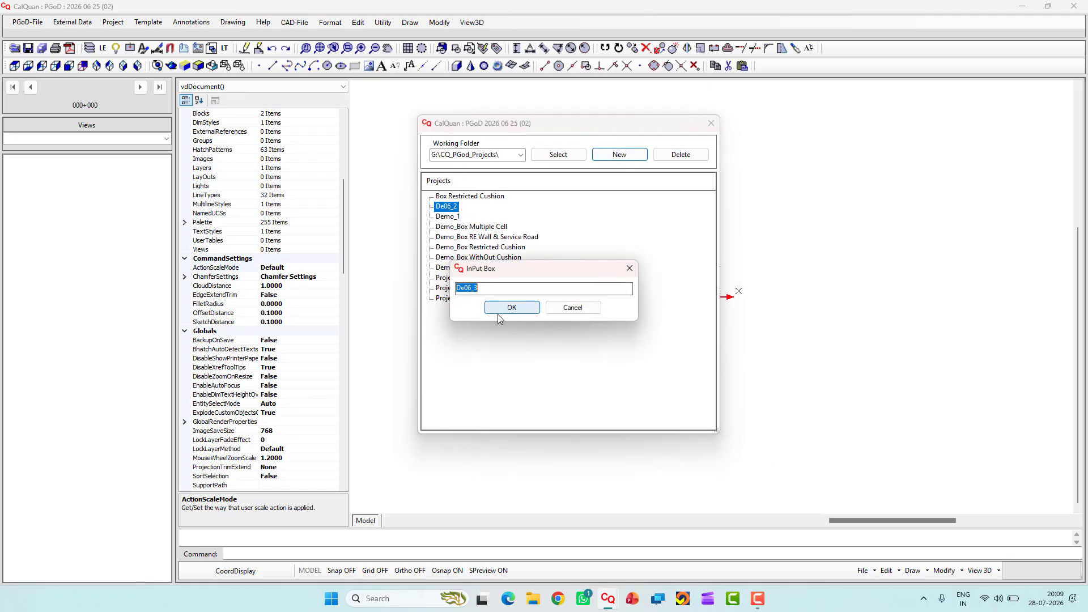
left_click(510, 309)
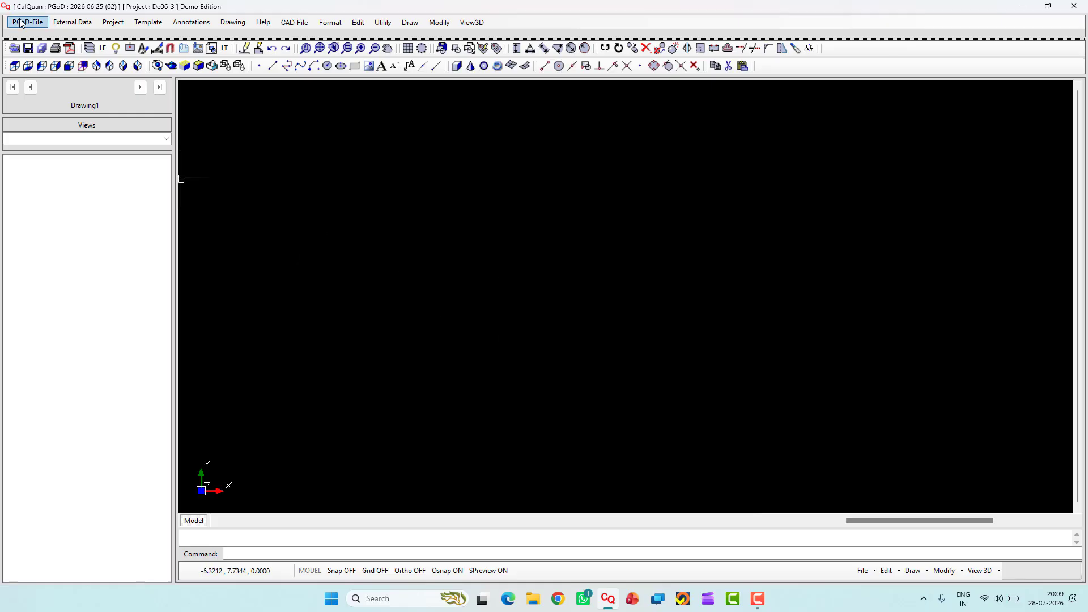
Open the project's parameter definitions and add a parameter group named MyGroup
left_click(113, 22)
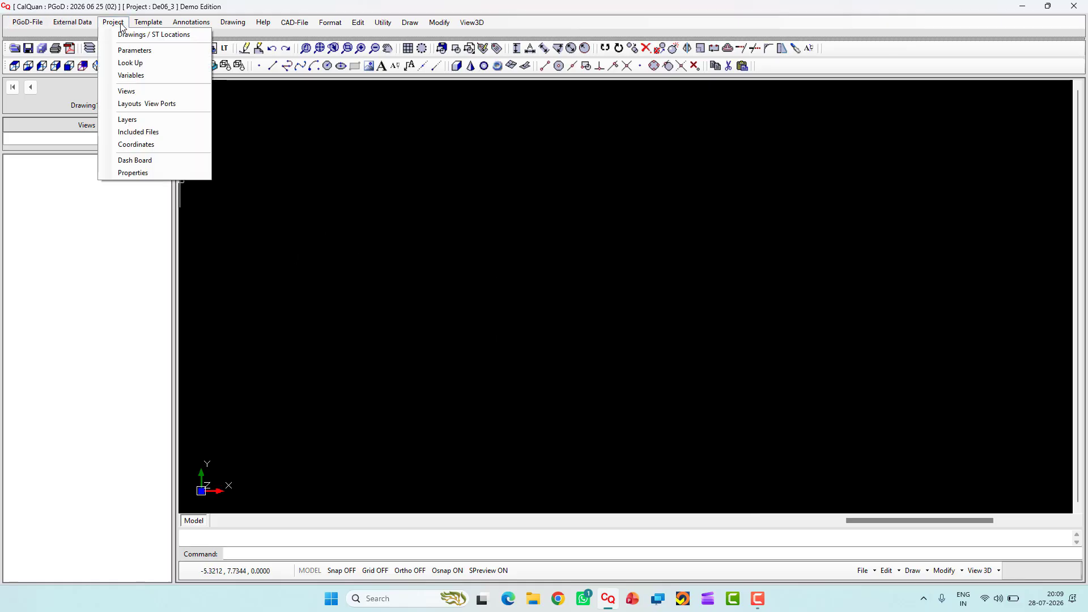
left_click(131, 51)
left_click(380, 216)
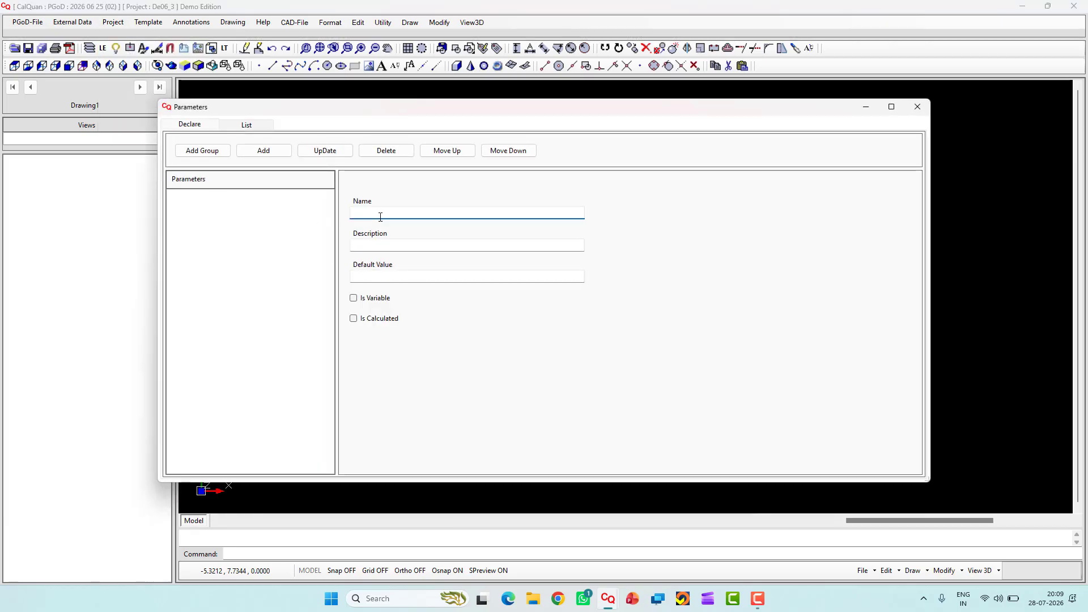
type("MyGroup")
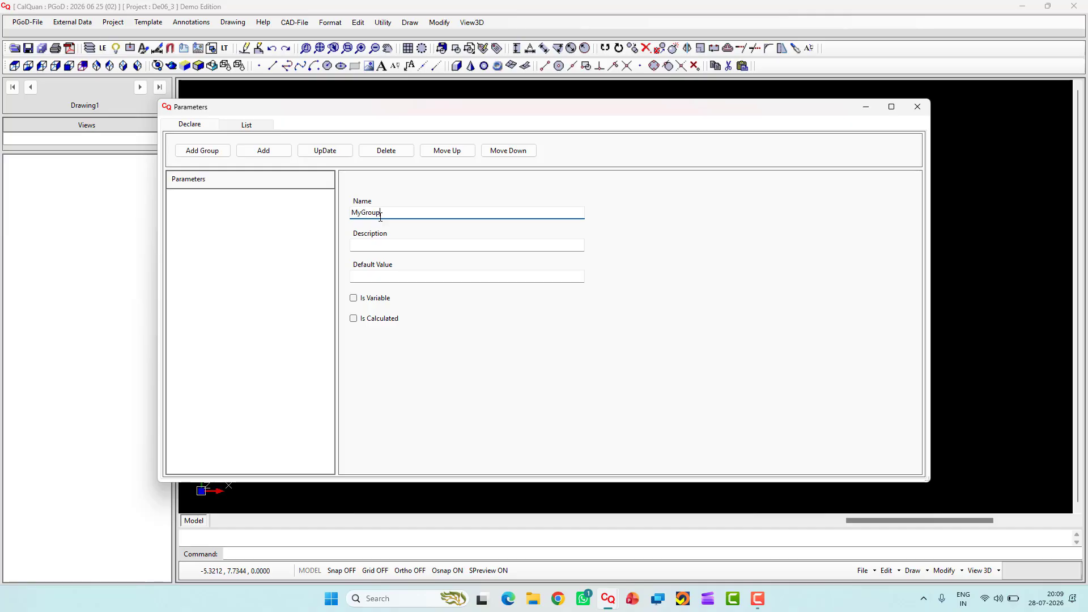
left_click(195, 152)
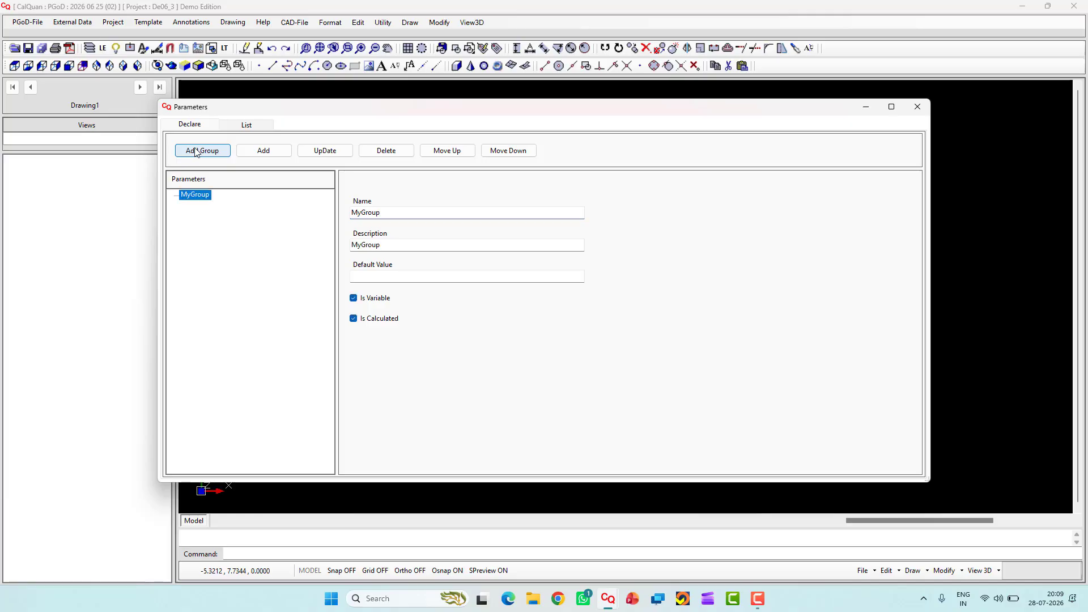
Add a non-calculated variable parameter W with default value 5 to MyGroup
left_click_drag(401, 213, 289, 248)
key("BackSpace")
key("Tab")
key("BackSpace")
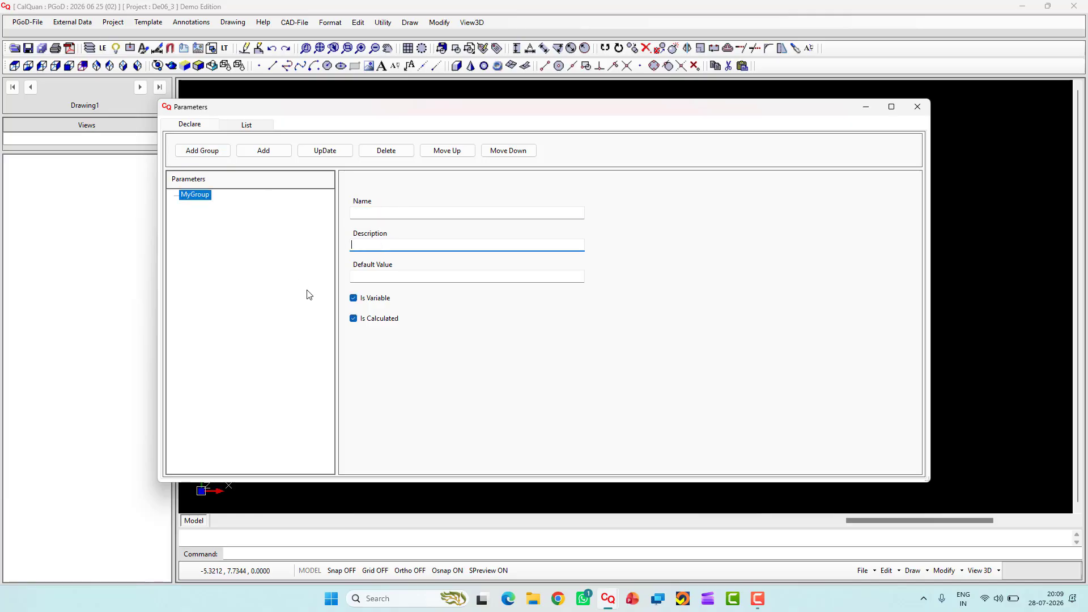
left_click(368, 215)
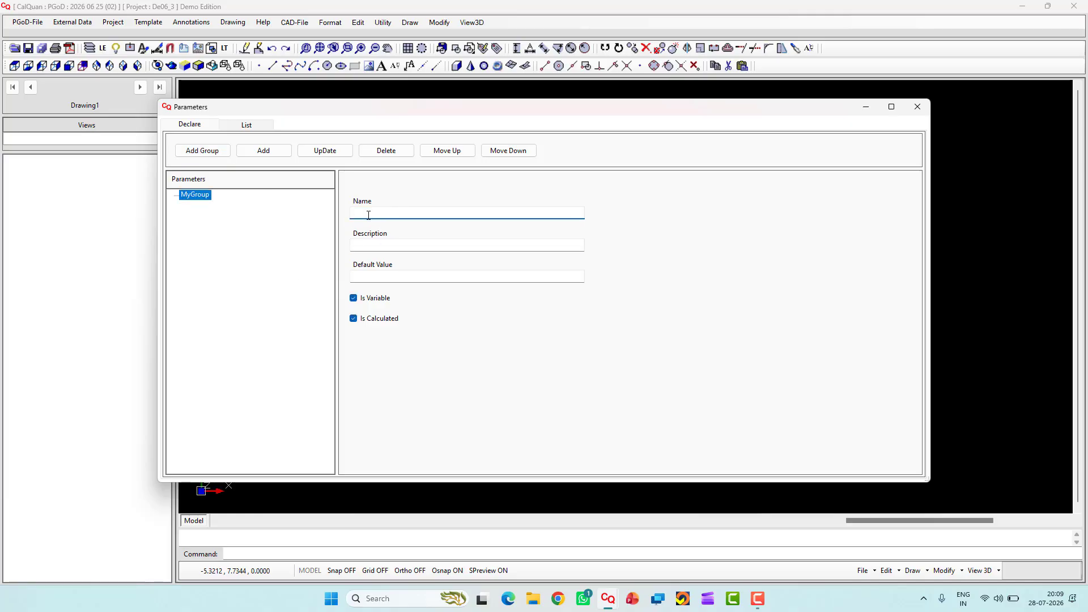
type("W")
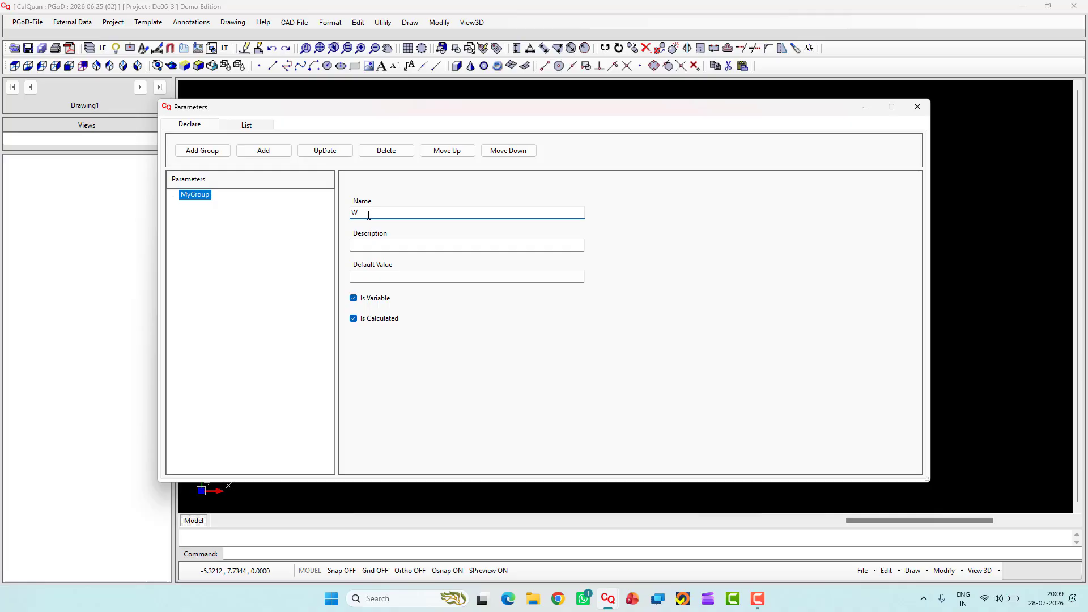
left_click(355, 321)
left_click(365, 276)
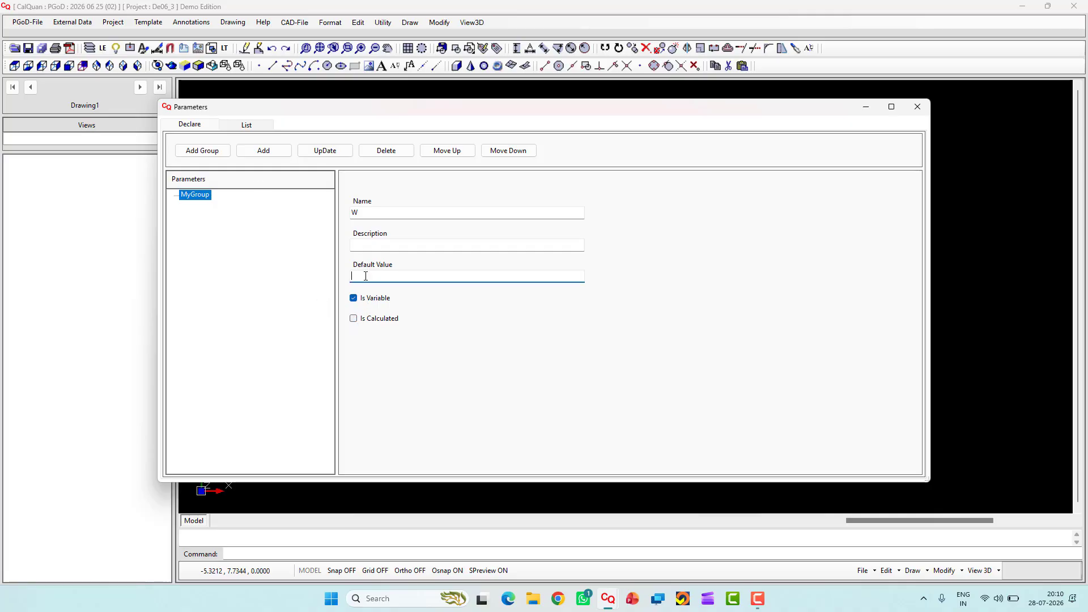
type("5")
left_click(278, 152)
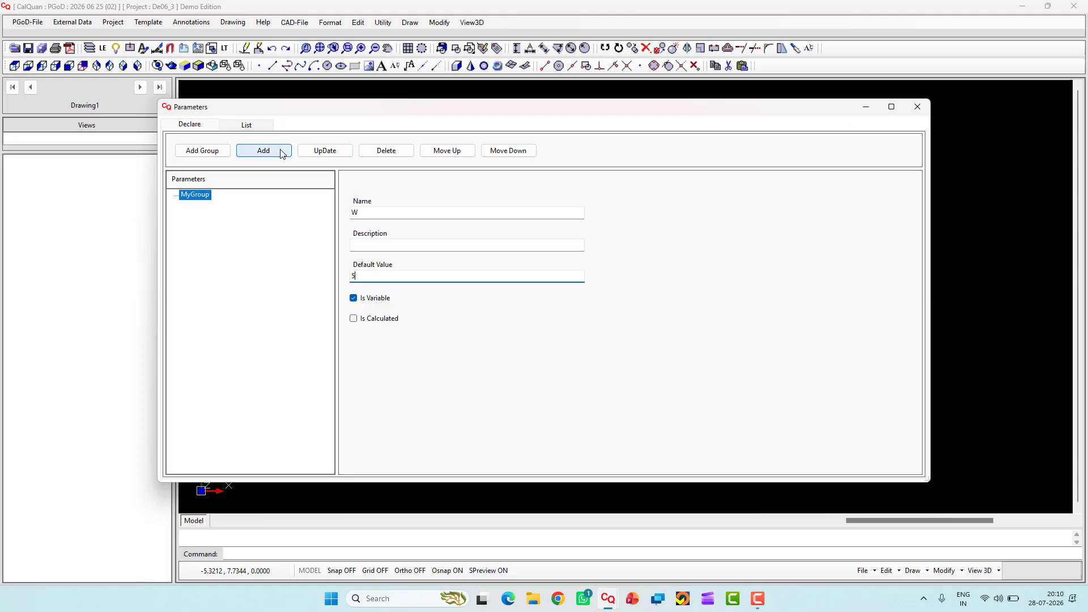
Add a non-calculated variable parameter H with default value 3 to MyGroup, check both parameters and close the parameter definitions
left_click_drag(372, 210, 243, 221)
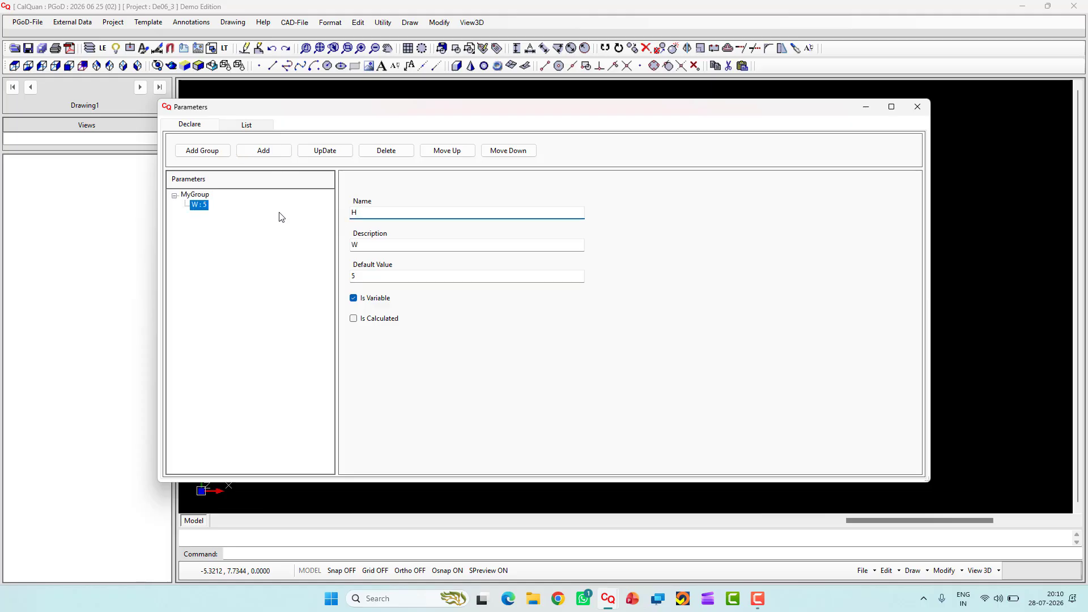
key("Tab")
key("BackSpace")
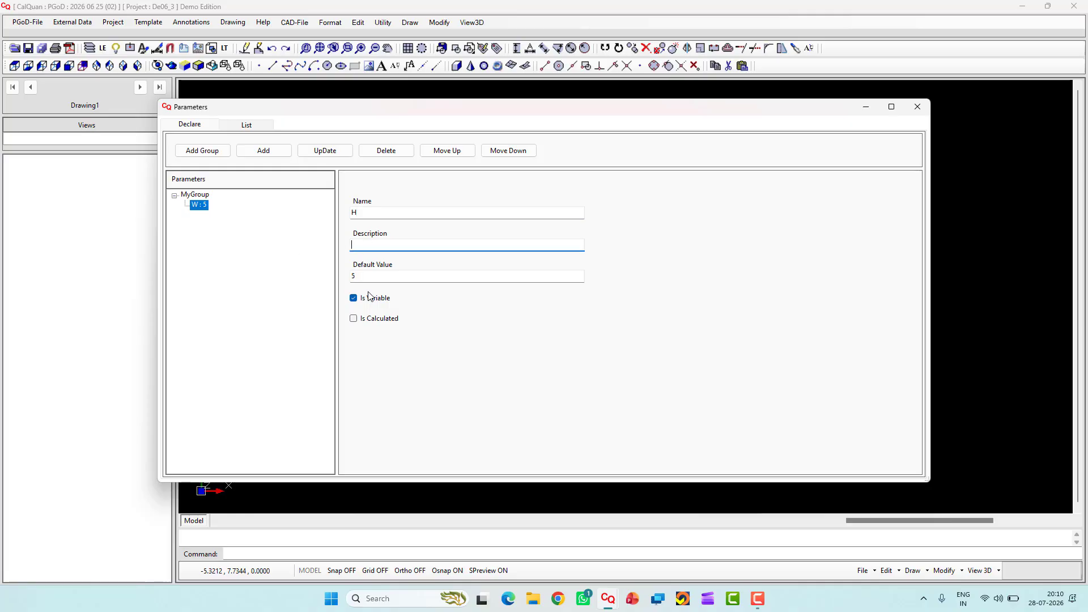
left_click(387, 277)
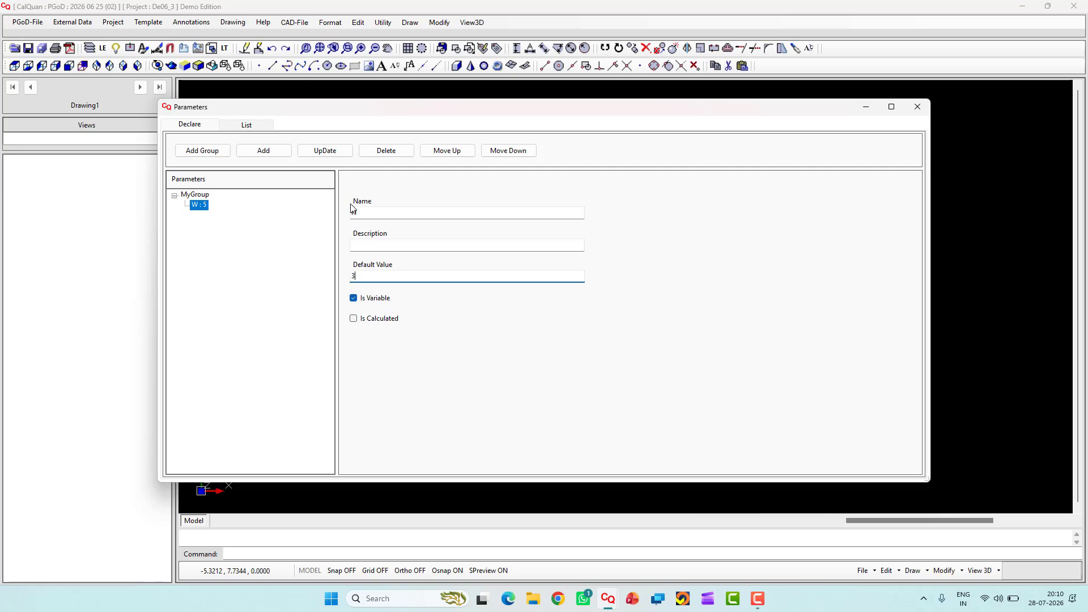
left_click(263, 150)
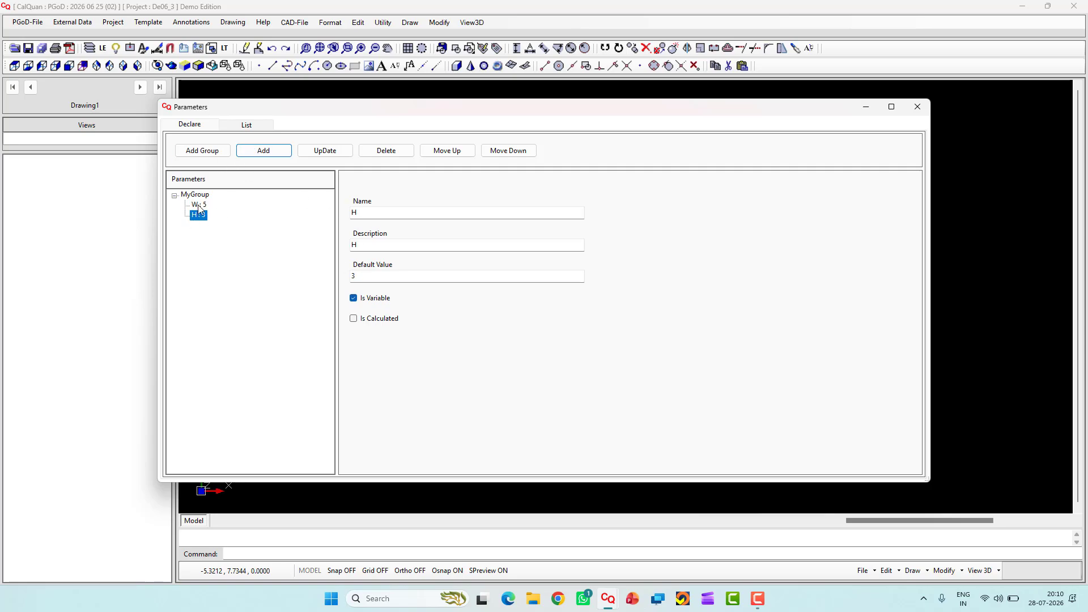
left_click(201, 205)
left_click(200, 214)
left_click(200, 206)
left_click(200, 215)
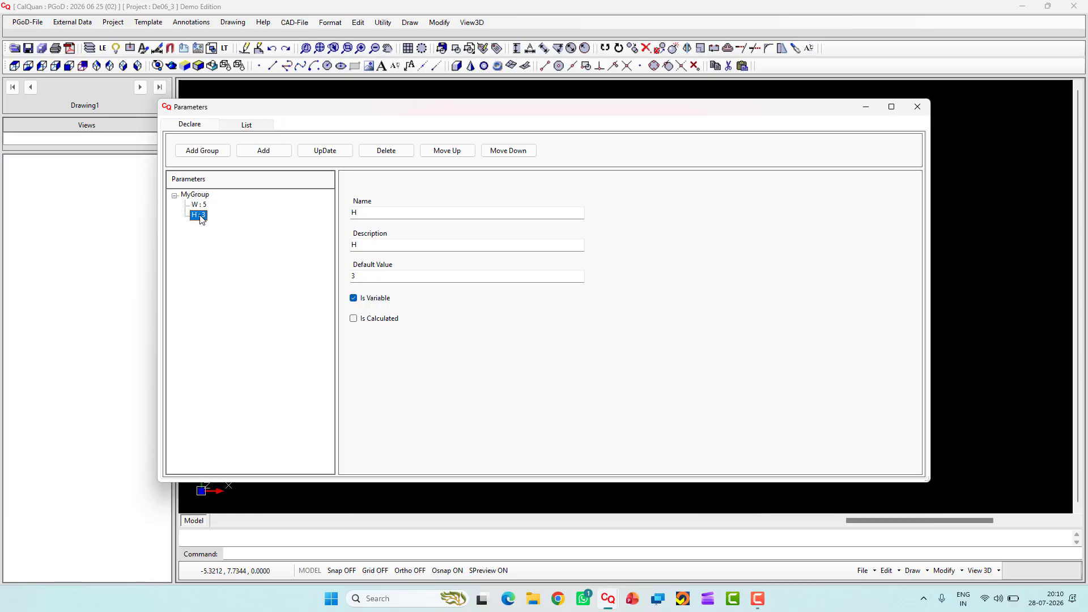
left_click(916, 107)
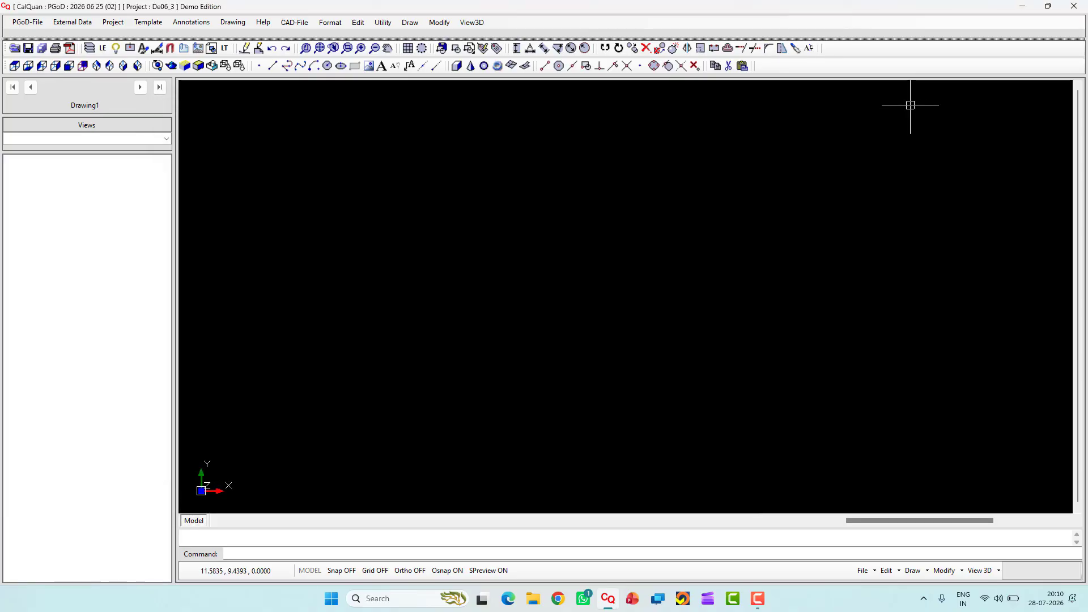
Review the project's list of drawing names and structure locations, leaving it without edits
left_click(118, 22)
left_click(124, 33)
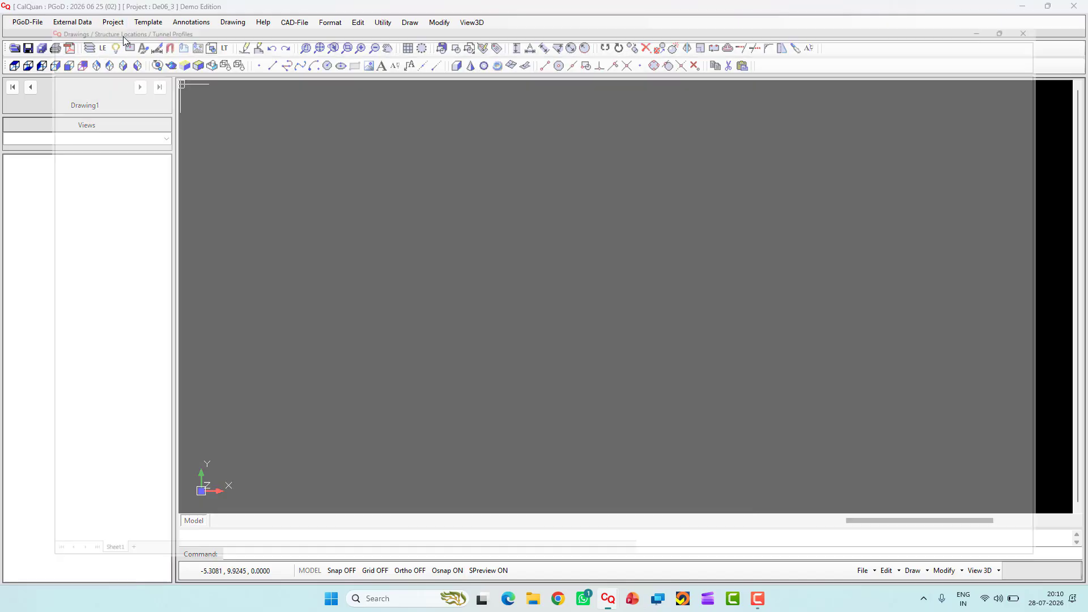
left_click_drag(73, 86, 68, 226)
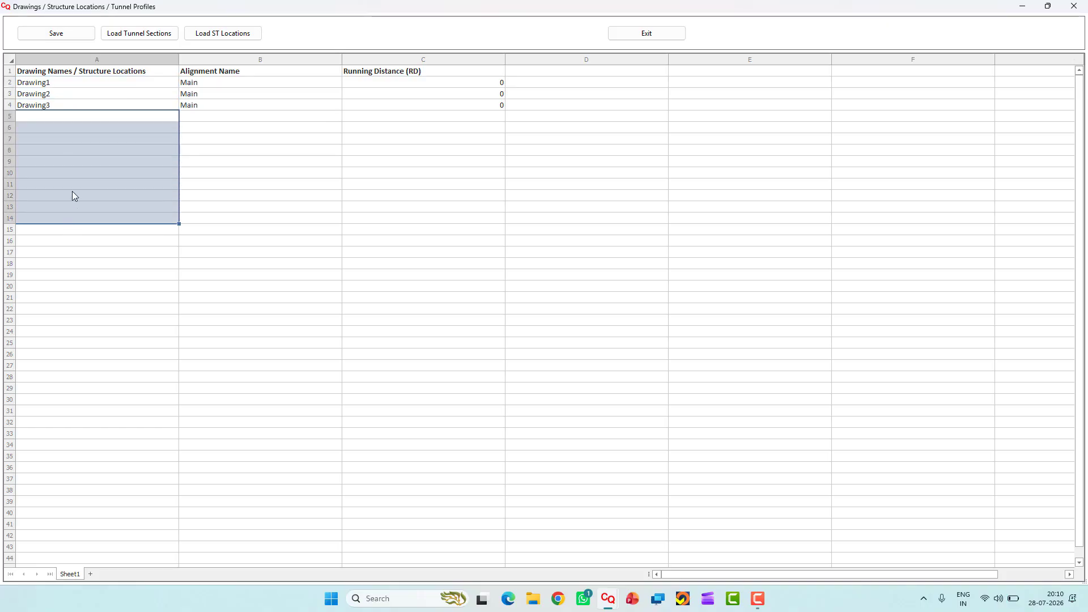
left_click_drag(98, 86, 102, 104)
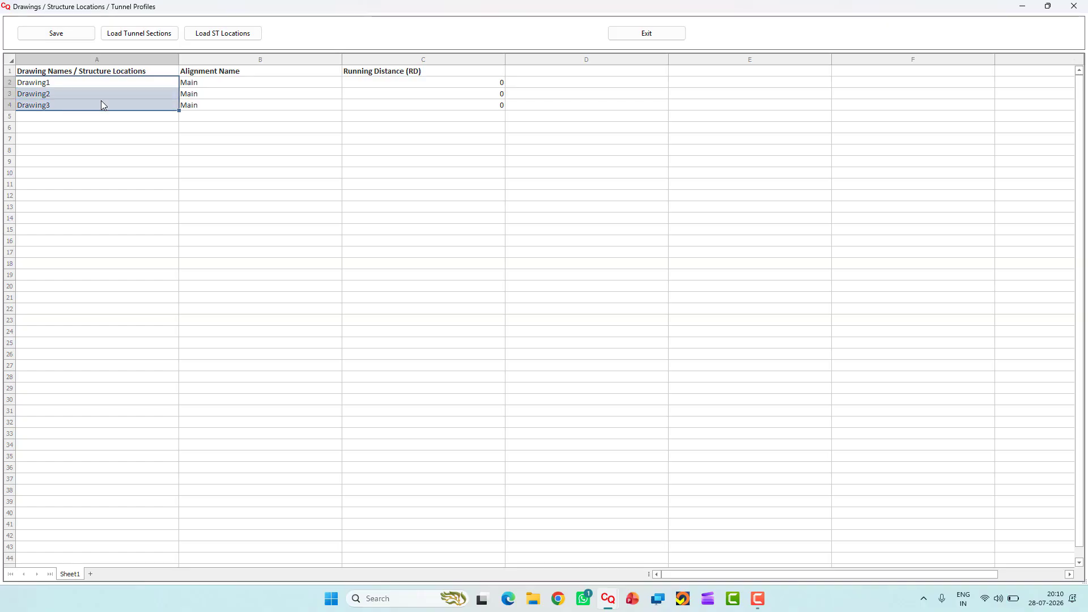
left_click(1070, 7)
Create the default views and add a group of type Components to the Section view
left_click(124, 24)
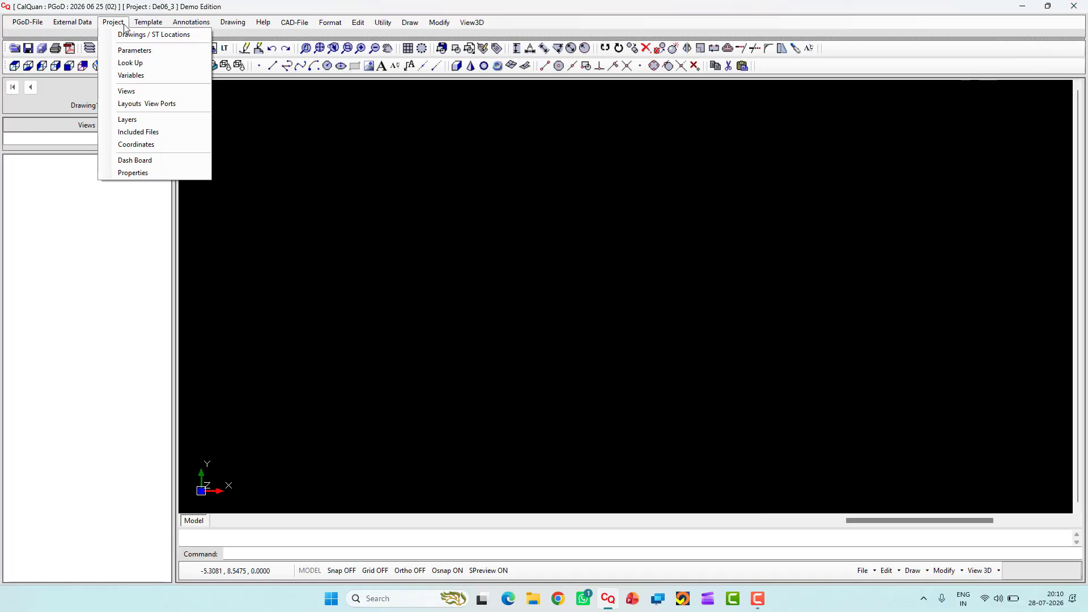
mouse_move(139, 27)
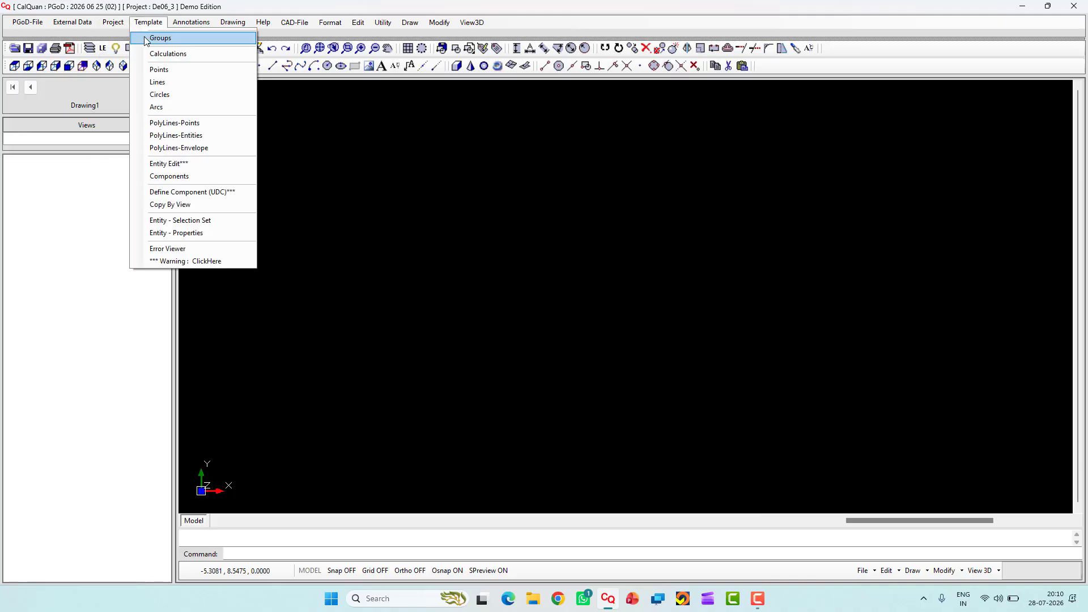
left_click(188, 37)
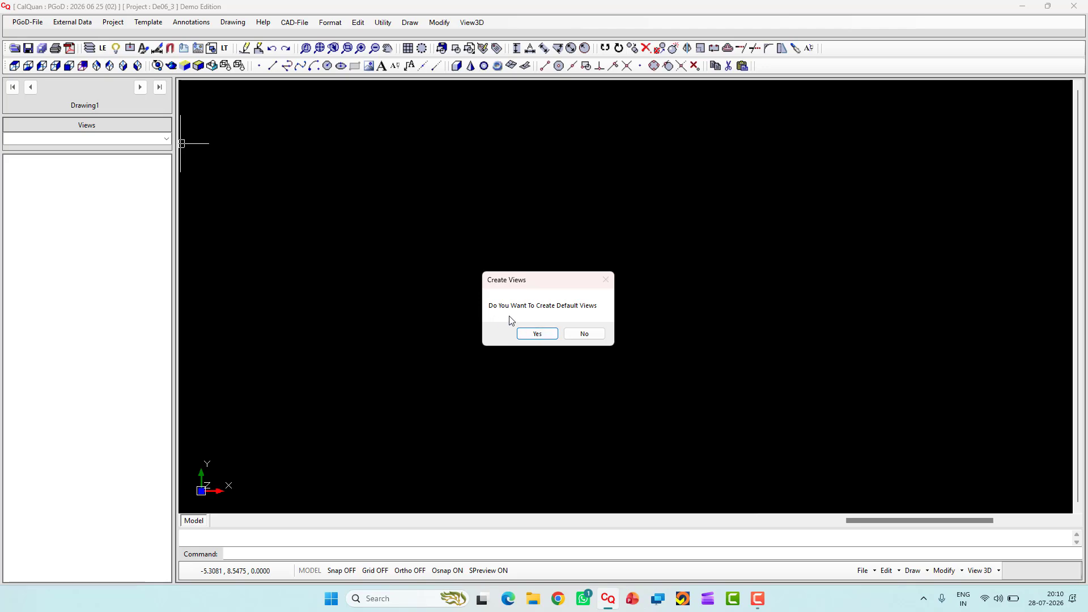
left_click(537, 334)
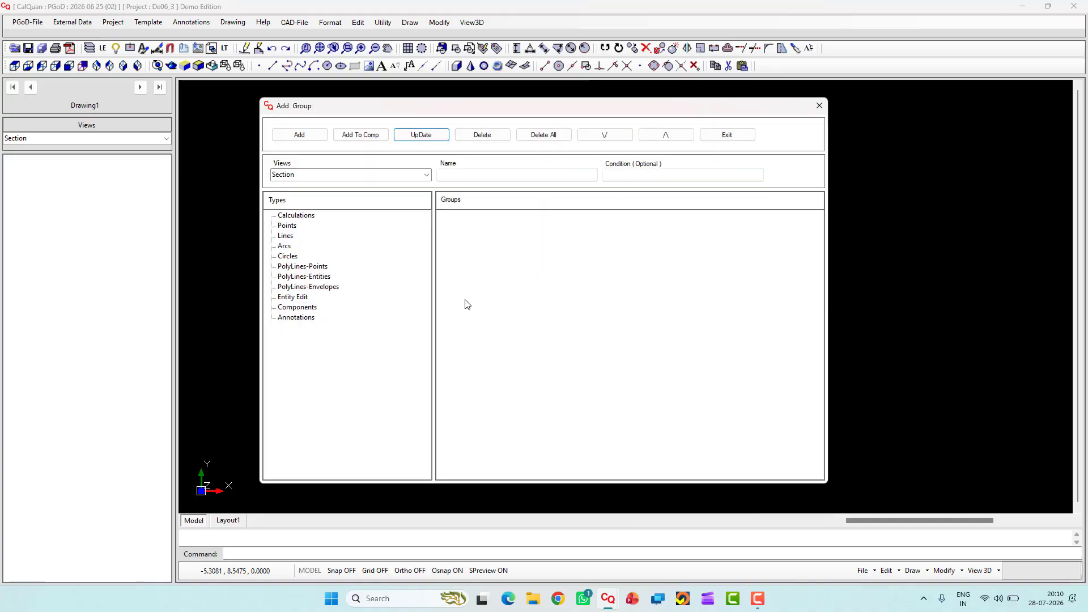
left_click(315, 309)
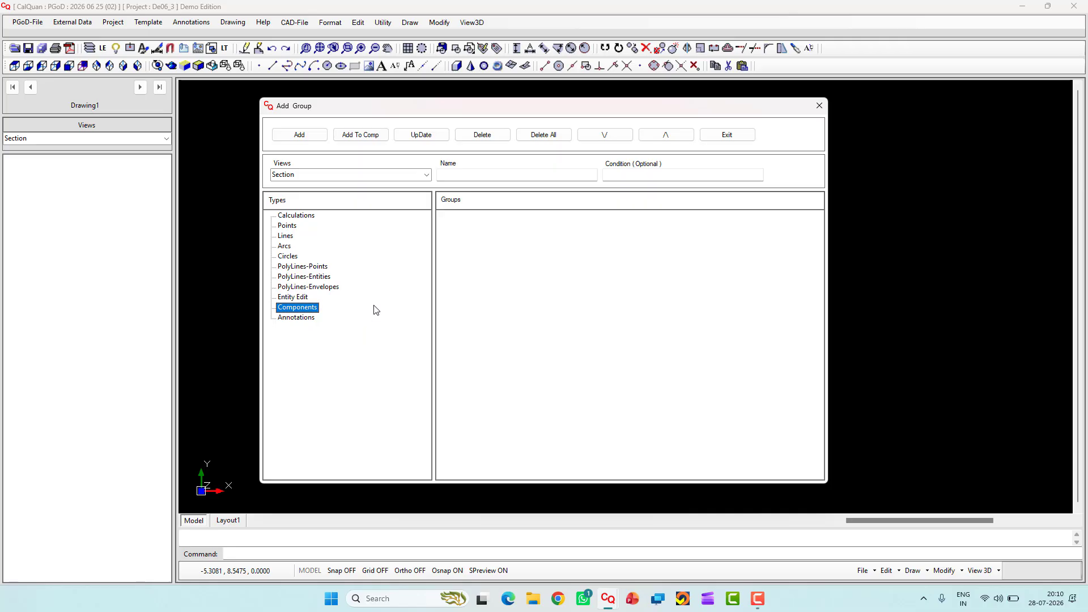
left_click(309, 138)
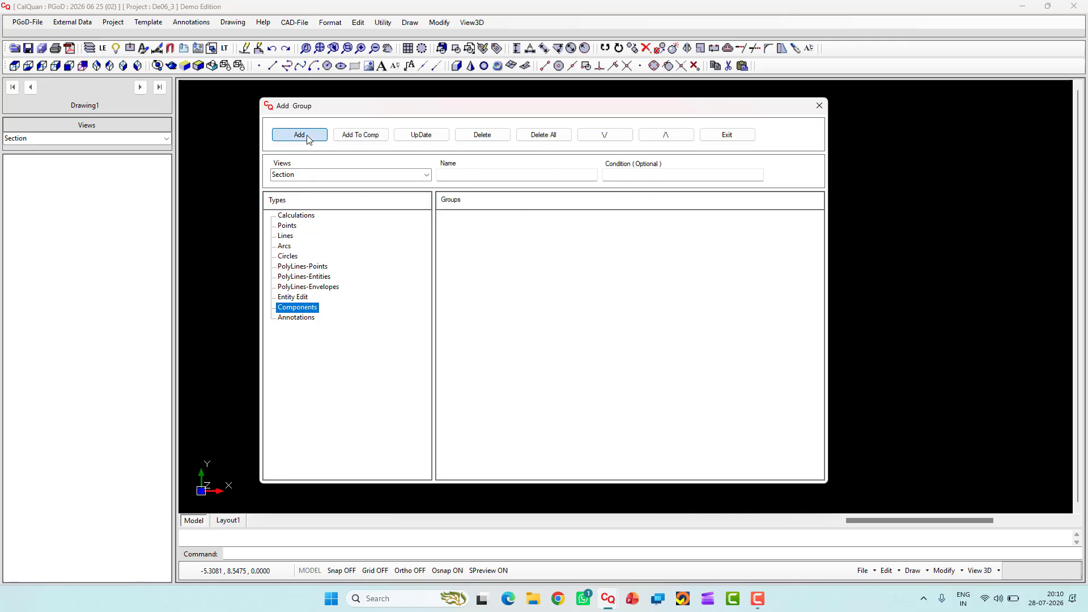
key("Escape")
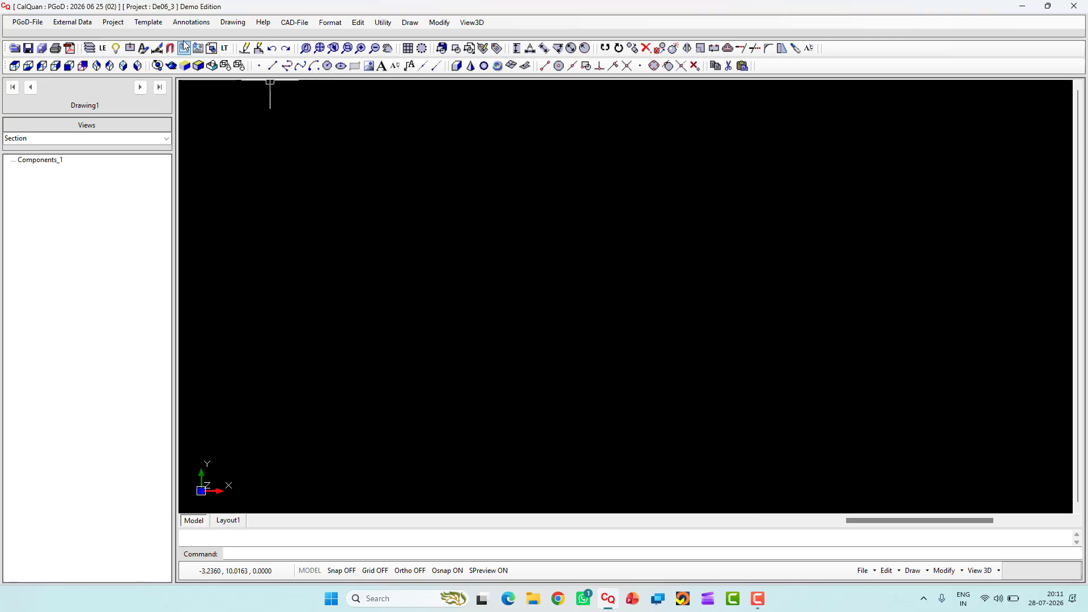
Start a Rectangles component from the Quadrilaterals types under Components_1 and name it Myrectangle
left_click(148, 22)
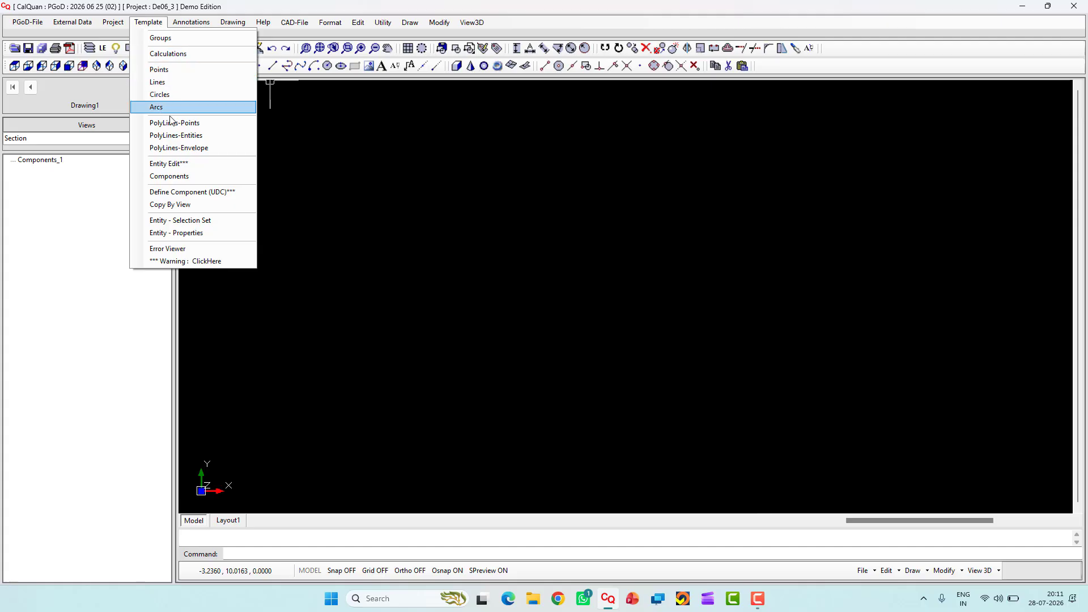
left_click(176, 176)
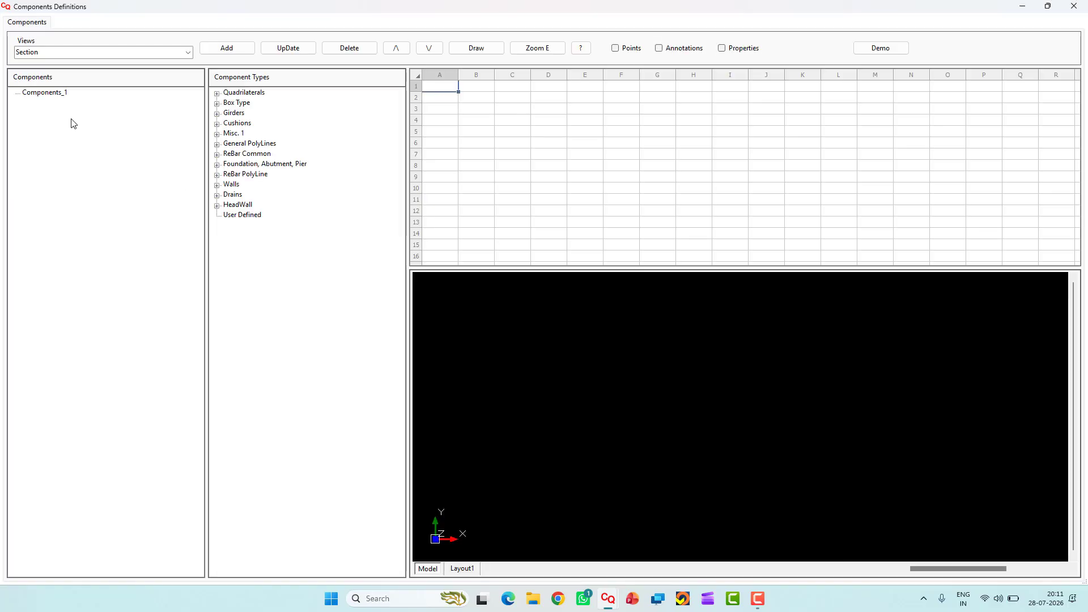
left_click(55, 96)
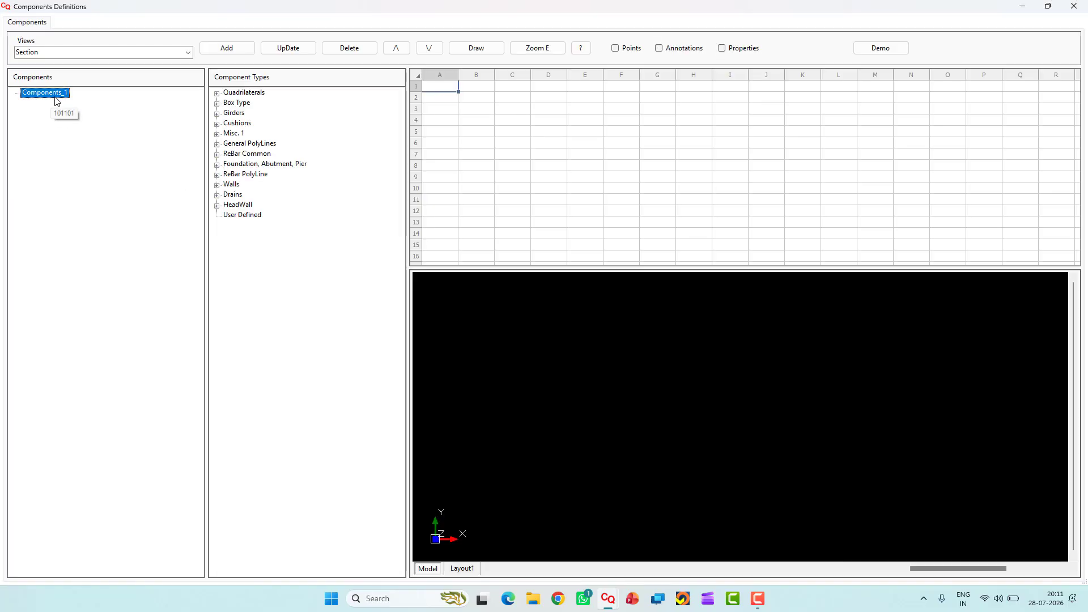
left_click(217, 94)
left_click(255, 104)
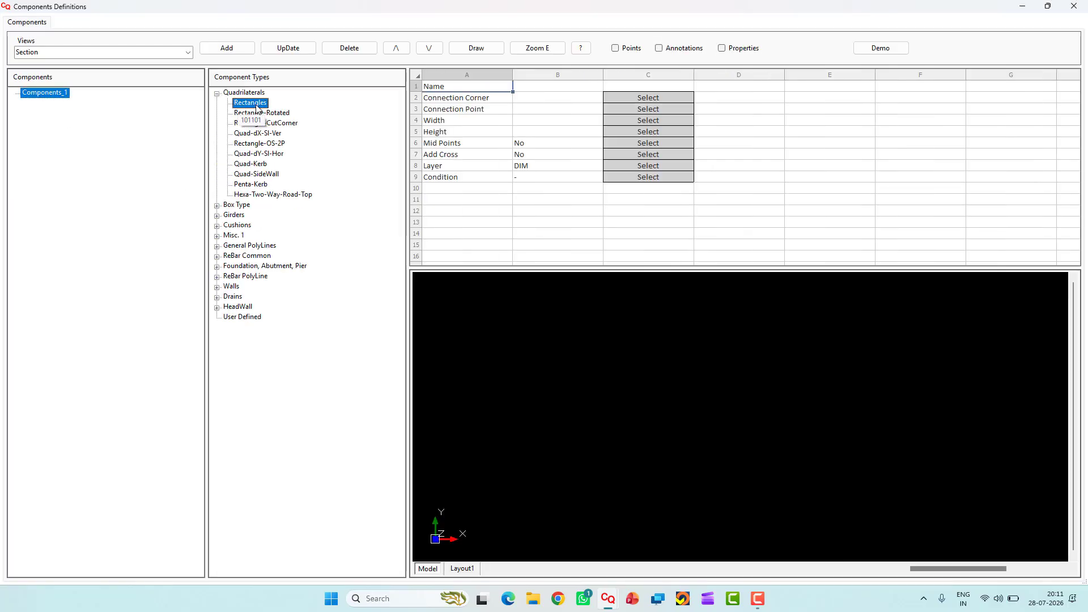
left_click(564, 90)
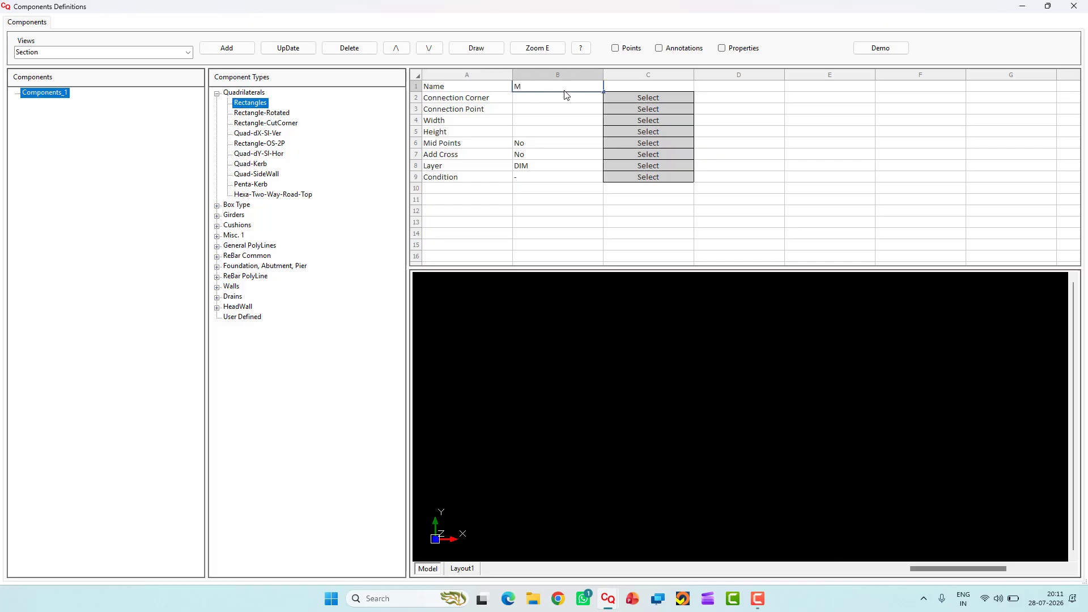
type("Myrectangle")
Set the rectangle's connection corner to LeftBottom and its connection point to the reference point
left_click(524, 101)
left_click(652, 101)
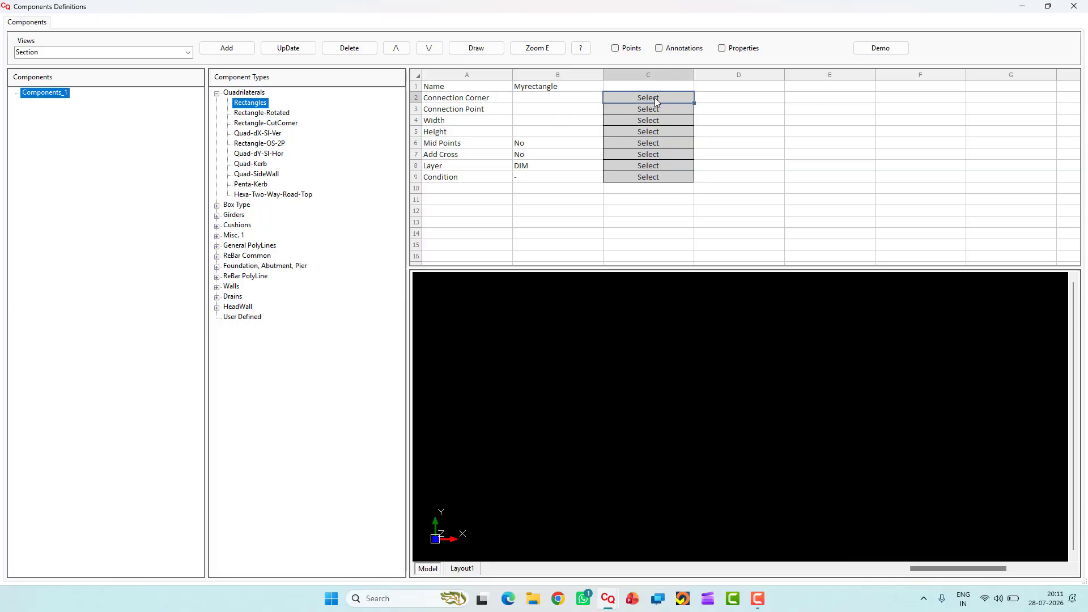
left_click(452, 204)
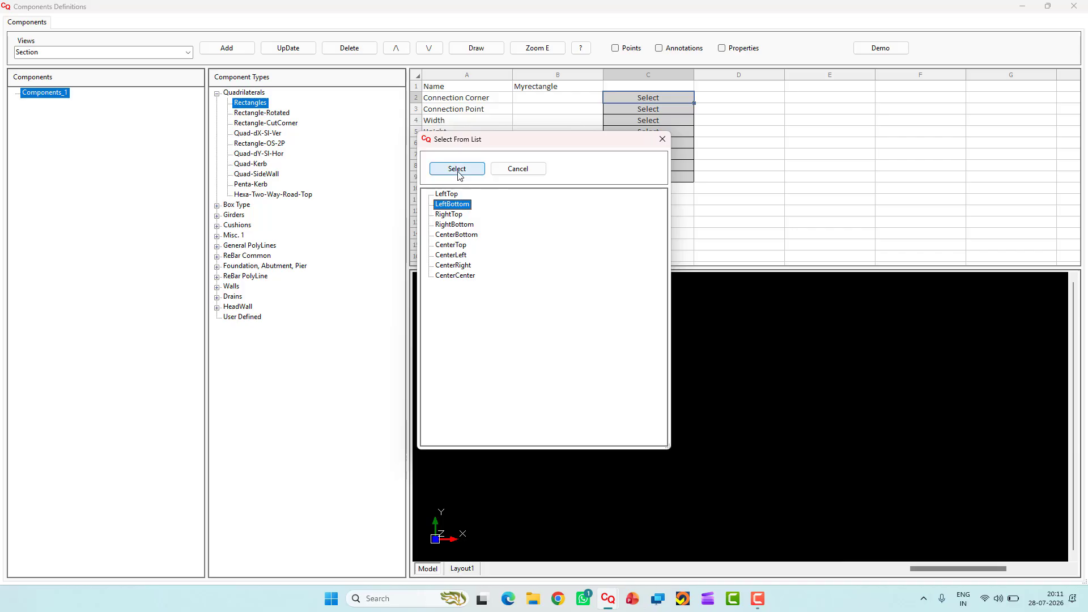
left_click(457, 168)
left_click(618, 109)
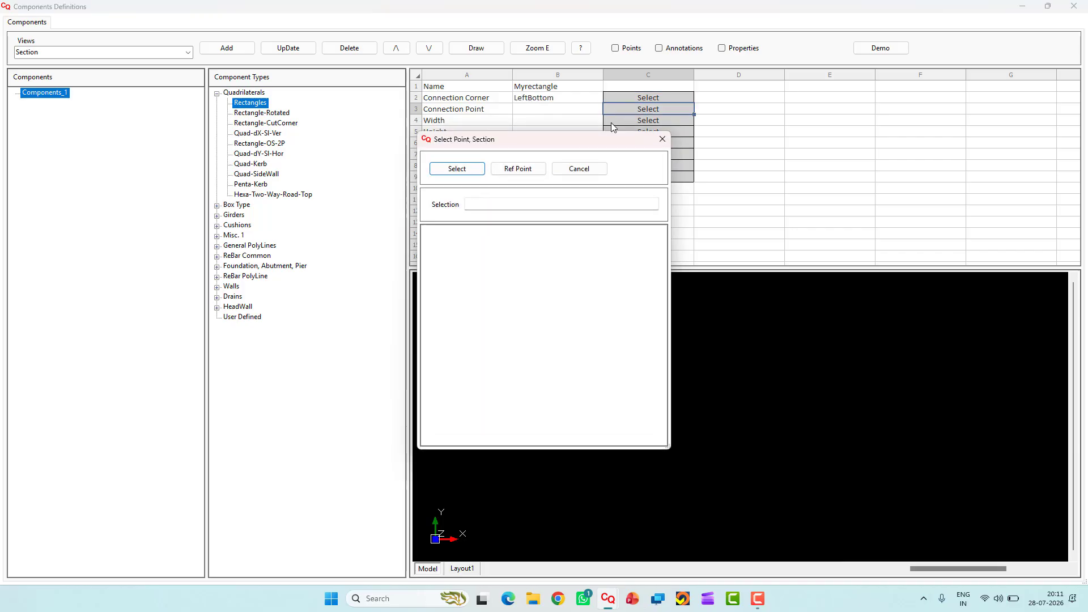
left_click(517, 169)
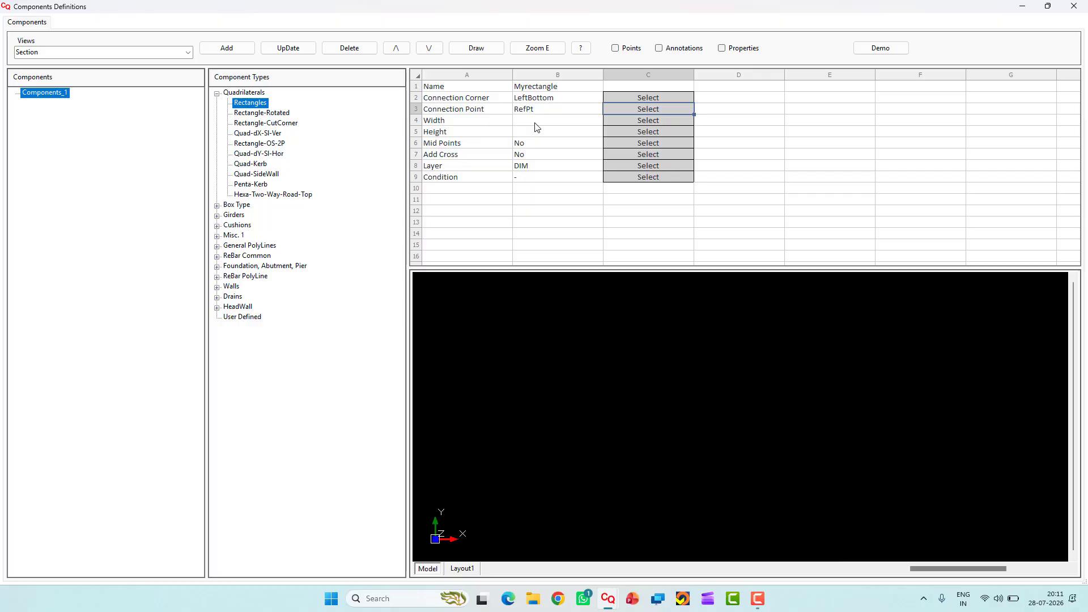
Assign the MyGroup parameter W to the rectangle's width and H to its height
left_click(634, 121)
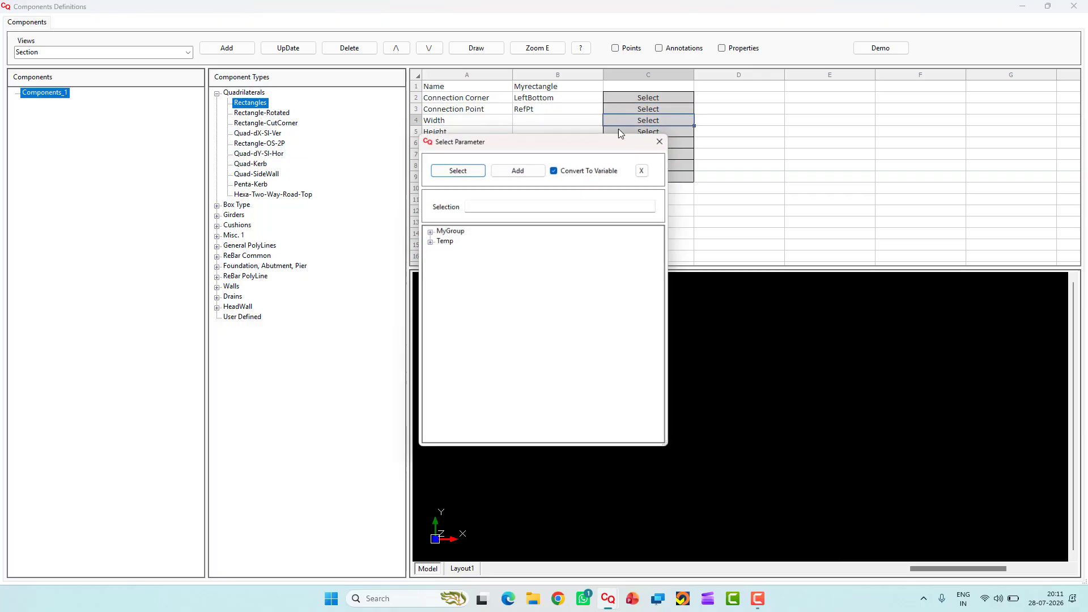
left_click(429, 231)
left_click(454, 241)
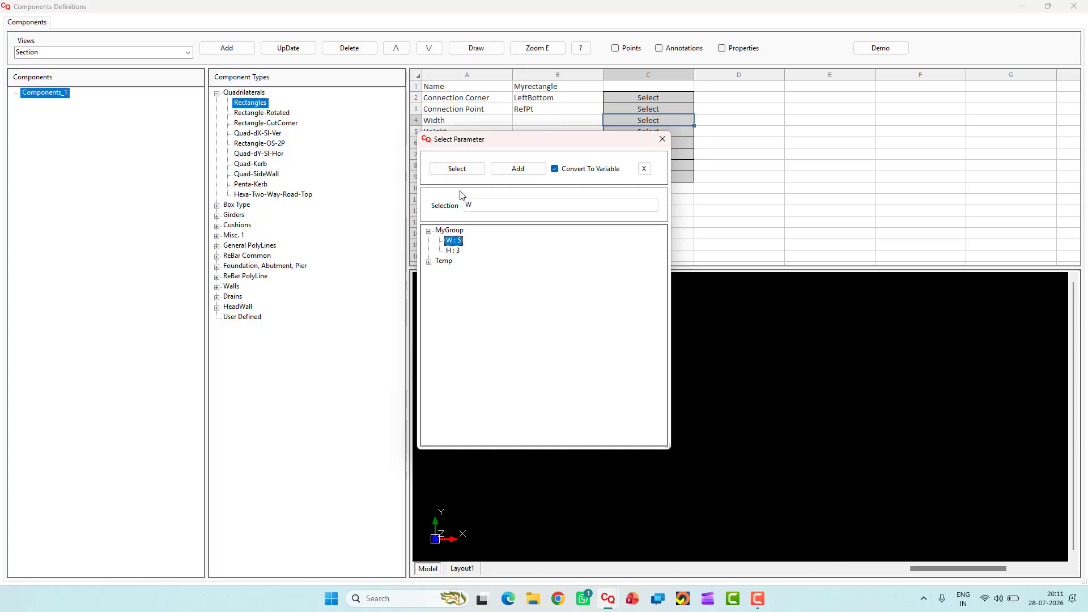
left_click(458, 169)
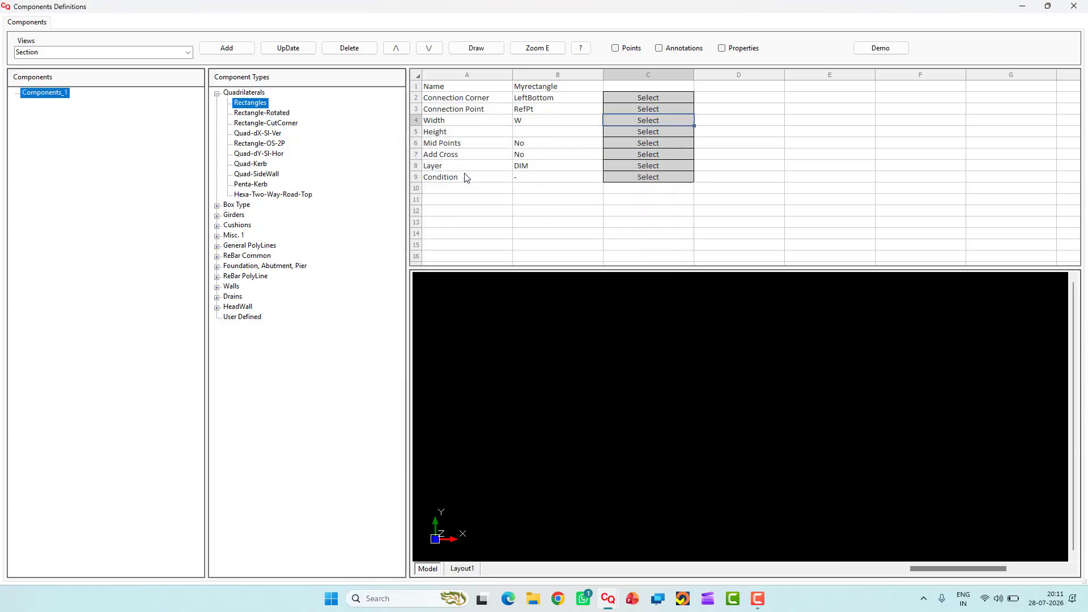
left_click(628, 132)
left_click(429, 232)
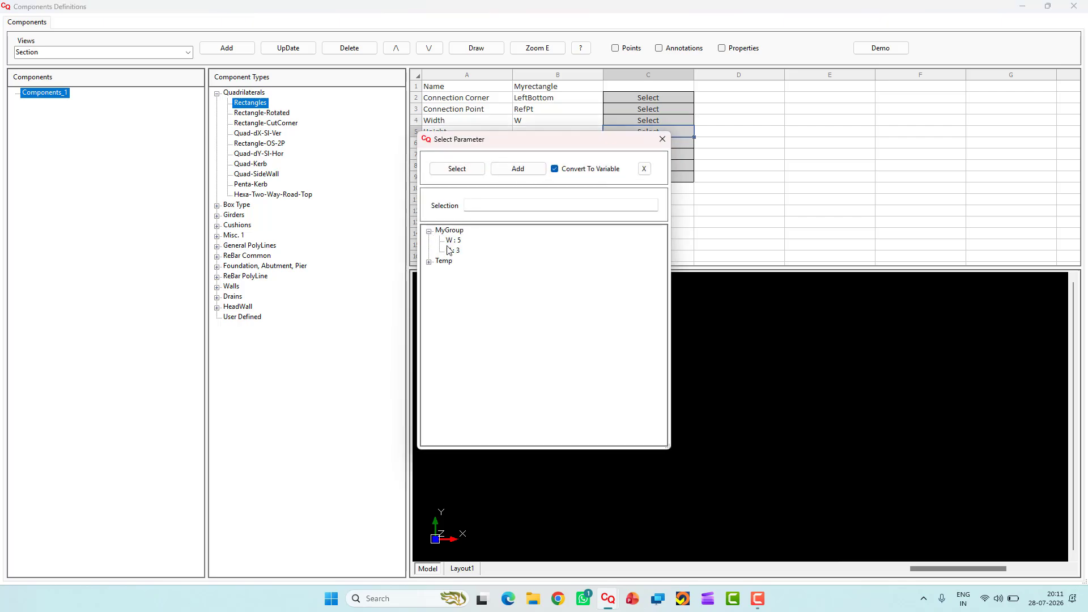
left_click(453, 250)
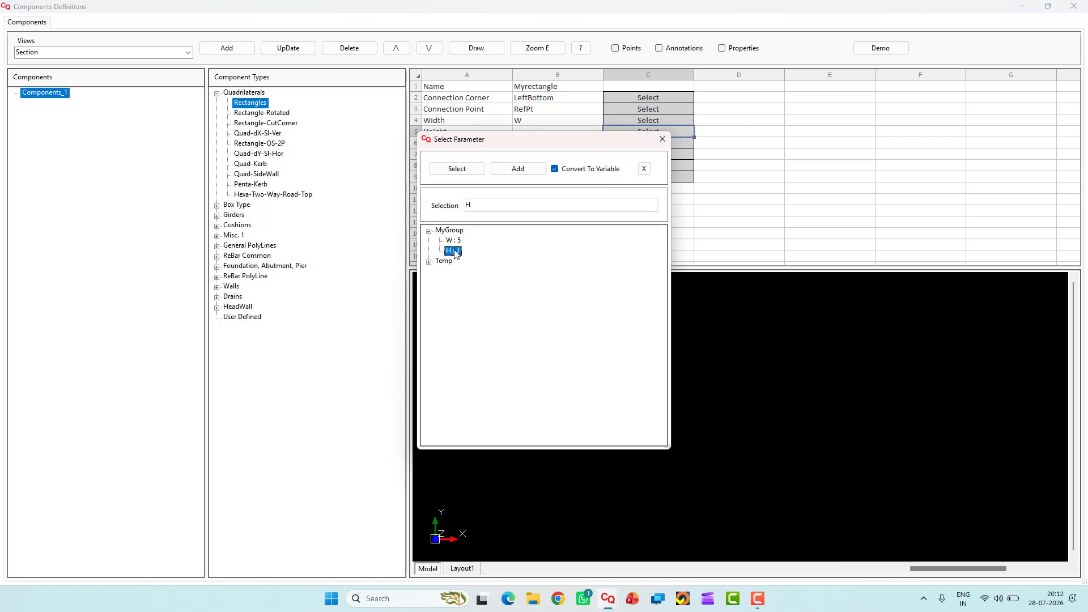
left_click(458, 168)
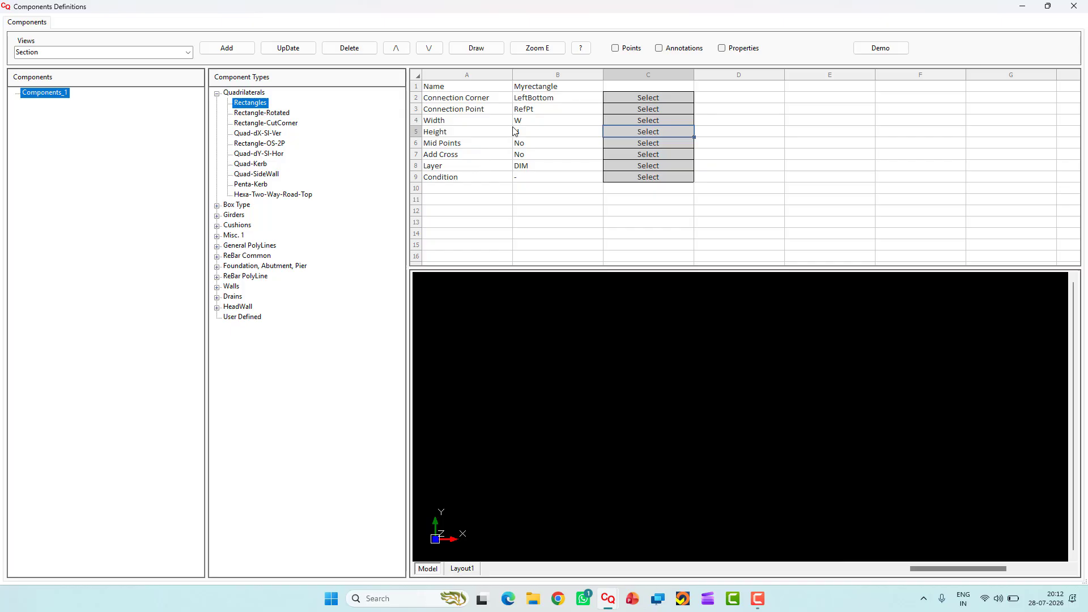
left_click(538, 125)
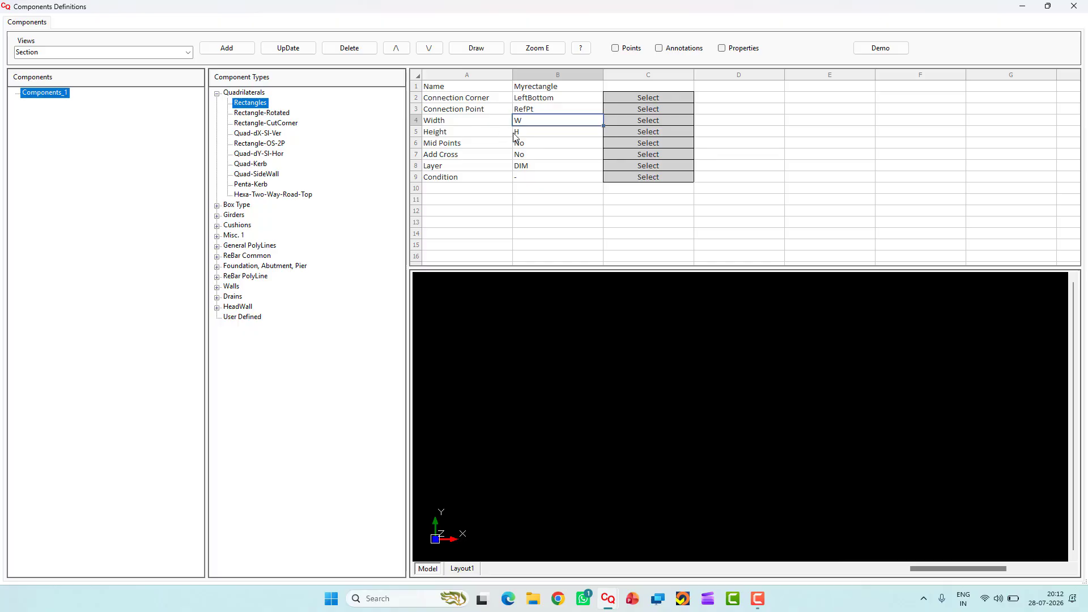
left_click(529, 136)
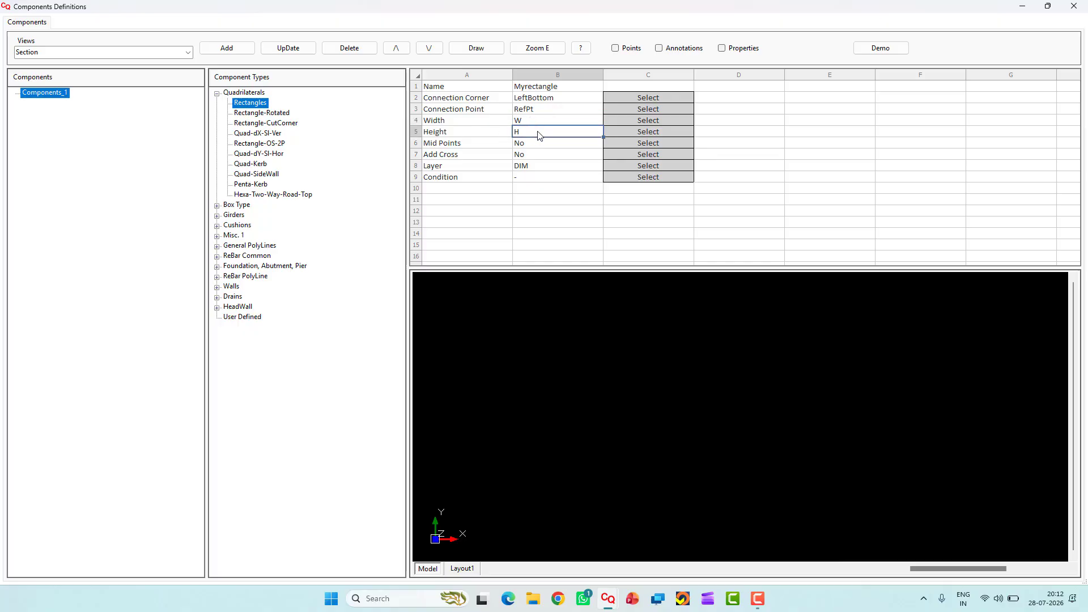
Add the Myrectangle component to Components_1 and close the component definitions
left_click(227, 48)
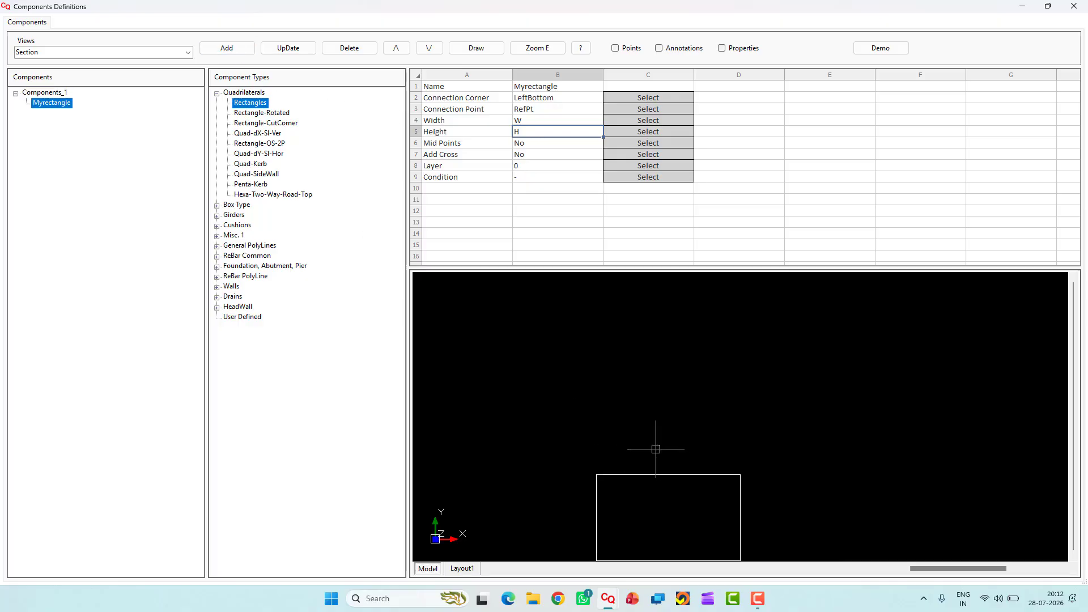
middle_click_drag(656, 450, 646, 384)
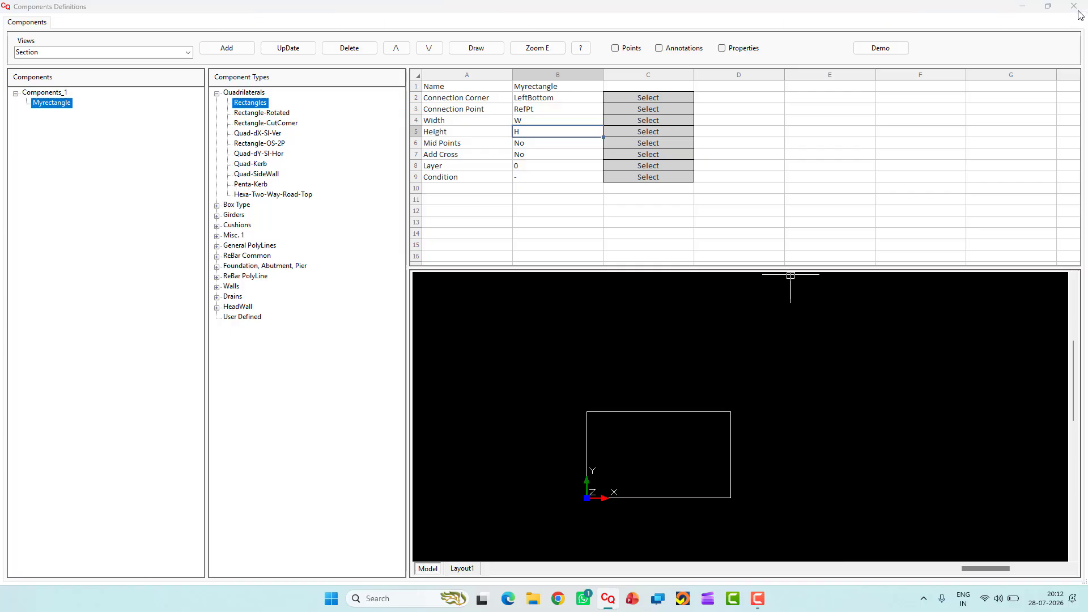
left_click(1077, 9)
Examine the rectangle in Drawing1, Drawing2 and Drawing3, and return to Drawing1
scroll(441, 244, "down", 3)
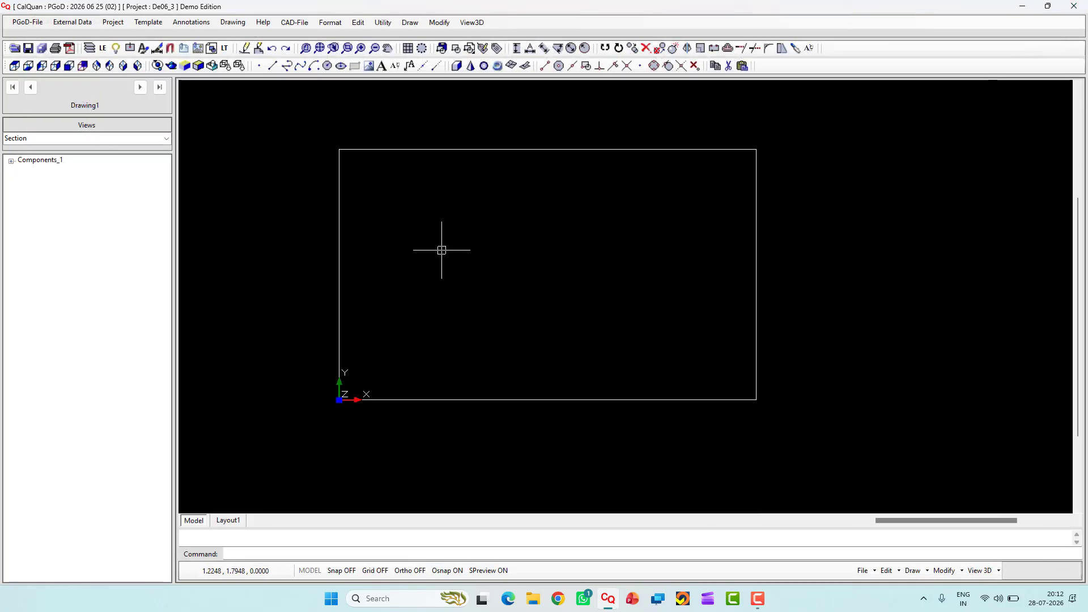
left_click(141, 88)
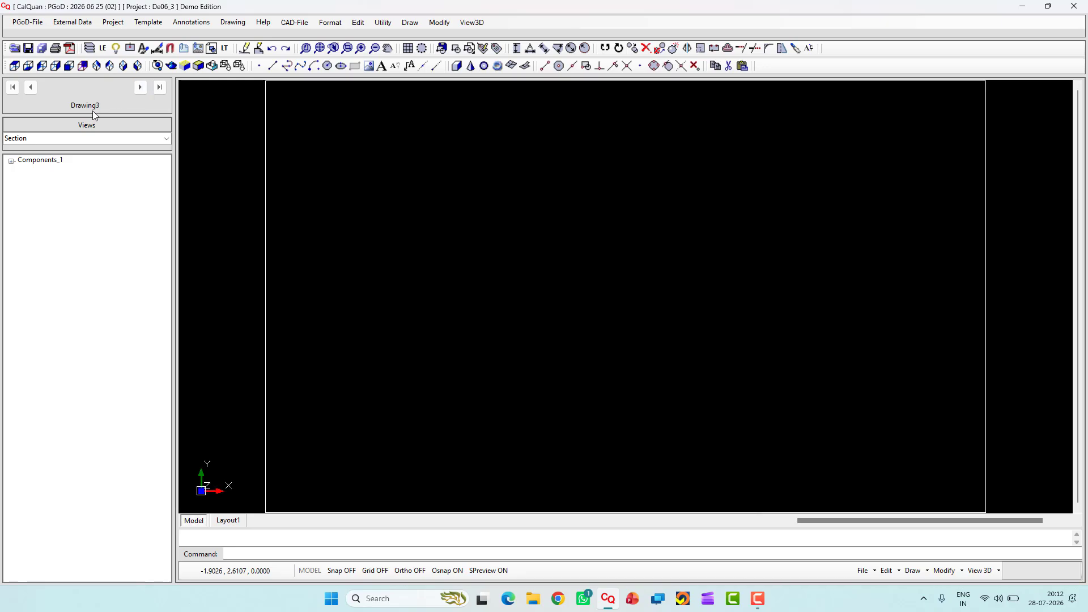
scroll(423, 265, "down", 3)
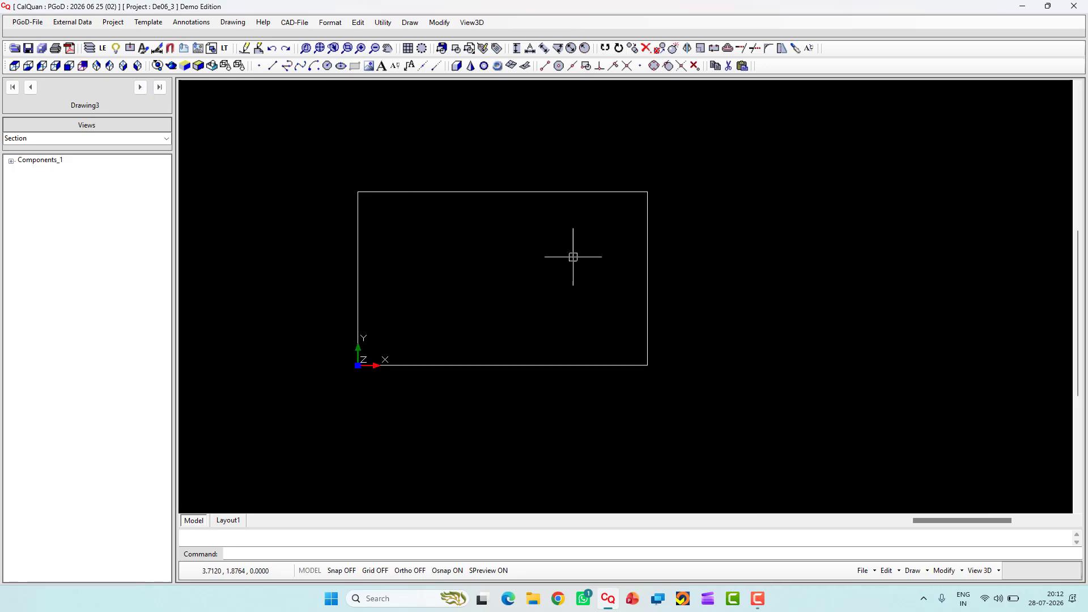
left_click(32, 87)
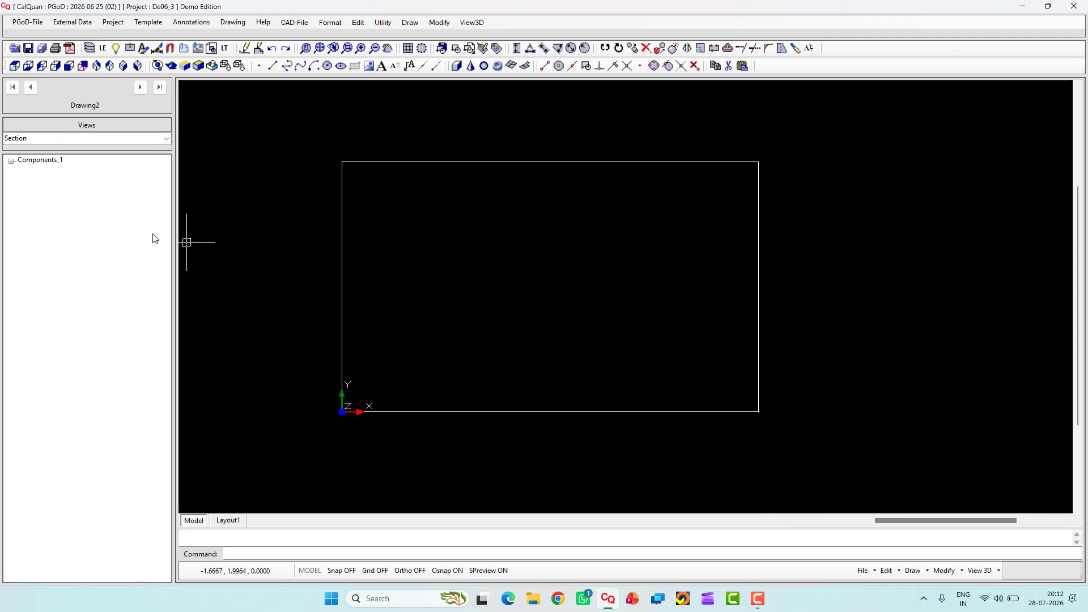
left_click(30, 88)
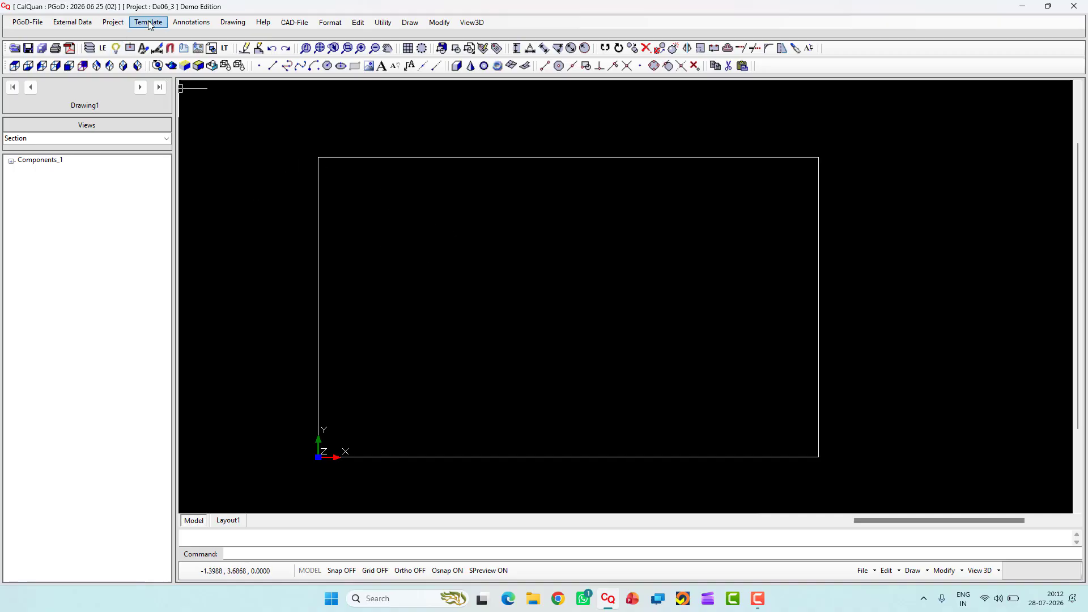
In the project variables, set W to 4 for Drawing1, 8 for Drawing2 and 2 for Drawing3
left_click(111, 23)
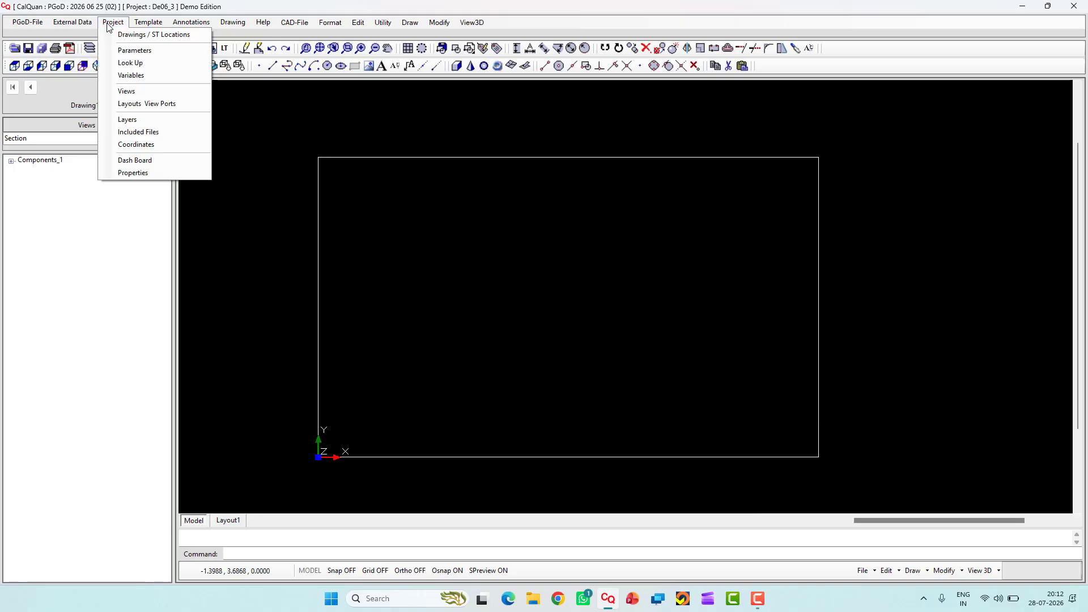
left_click(136, 76)
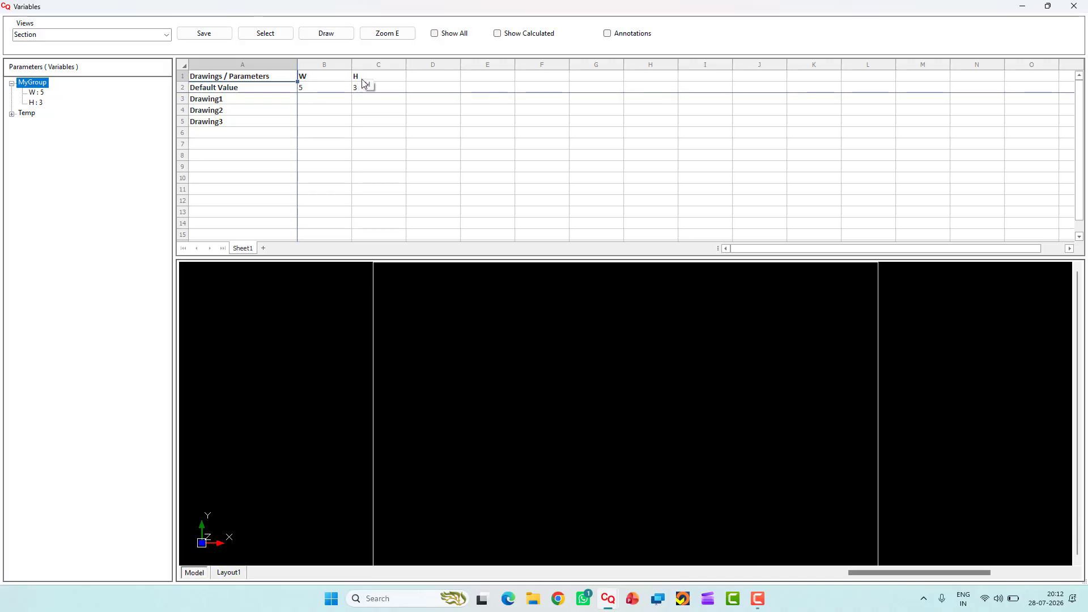
left_click(311, 104)
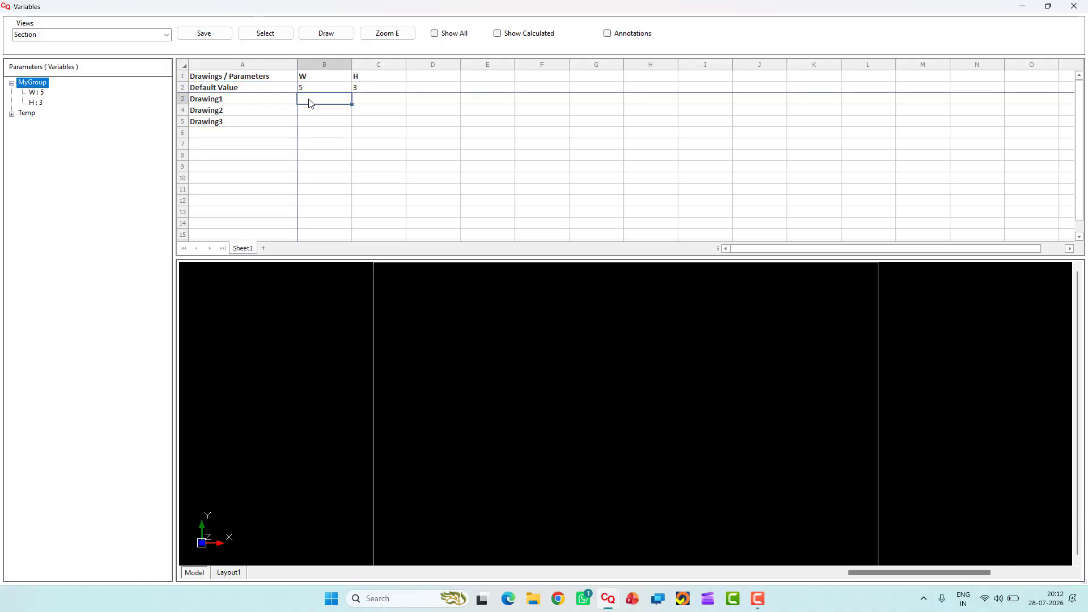
type("4")
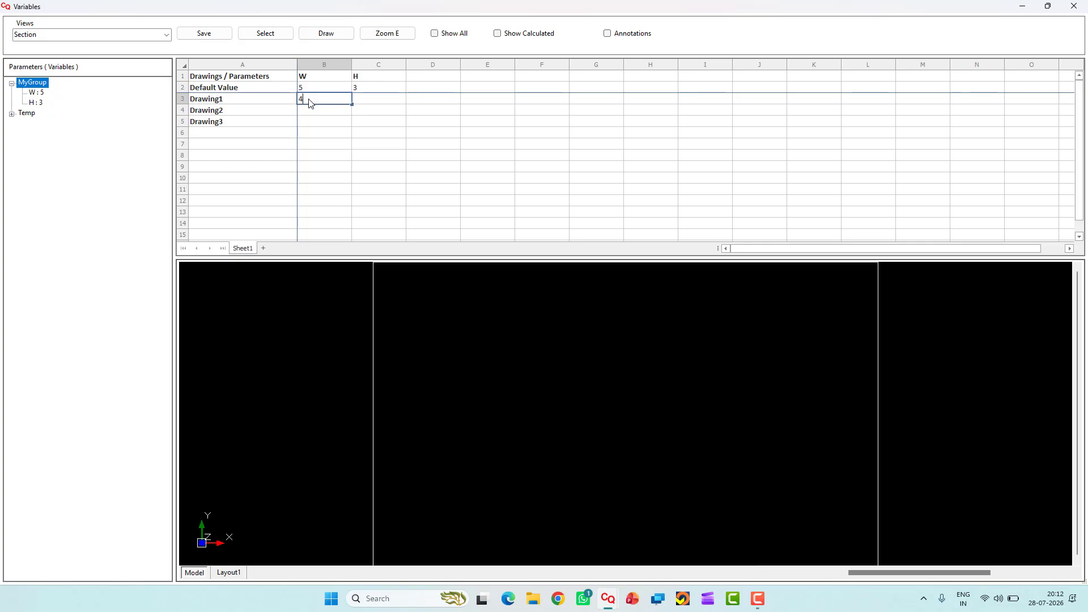
key("Return")
key("Return")
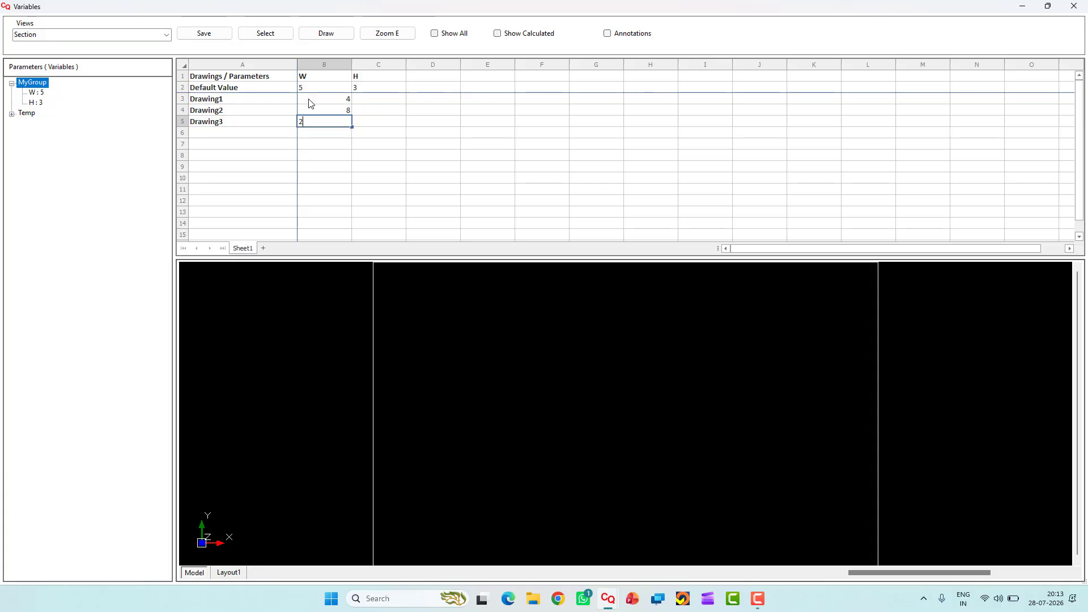
Set H to 7 for Drawing1, 3 for Drawing2 and 2 for Drawing3, and save and close the variables
left_click(366, 103)
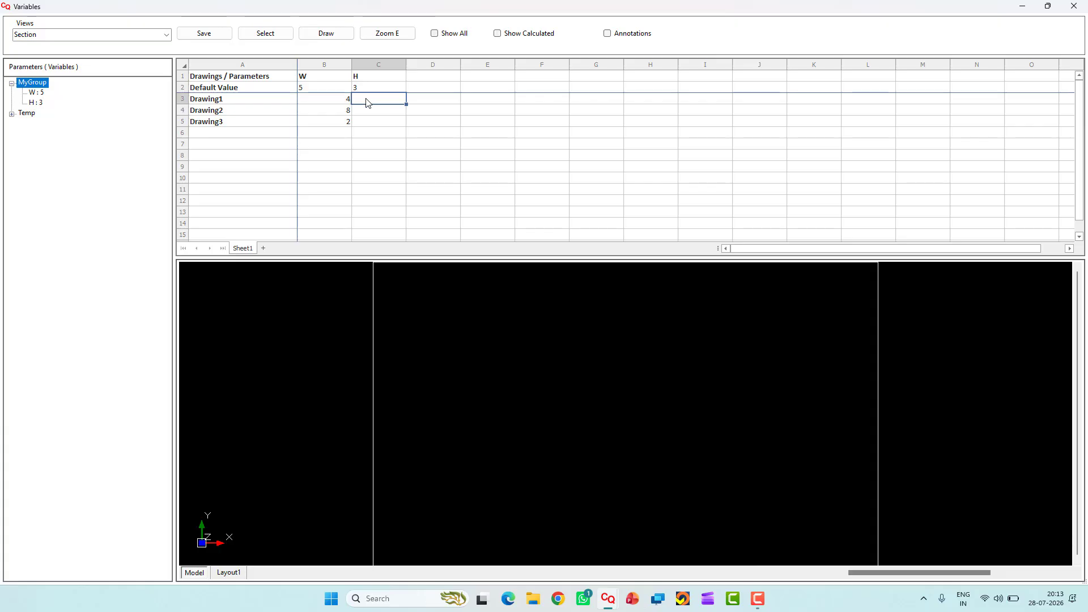
key("Return")
key("Return")
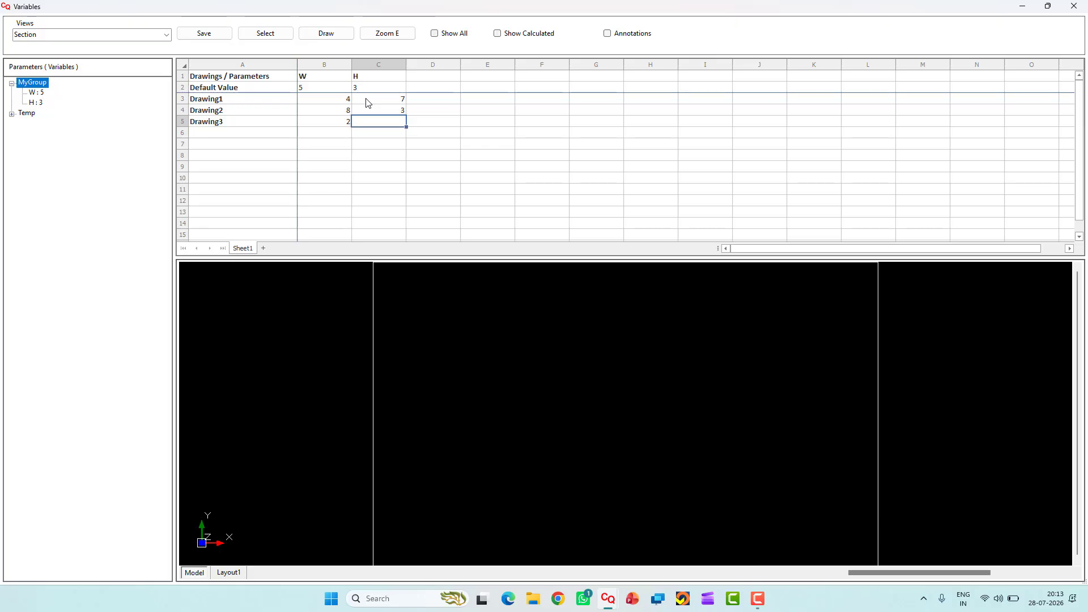
type("2")
key("Return")
left_click(227, 33)
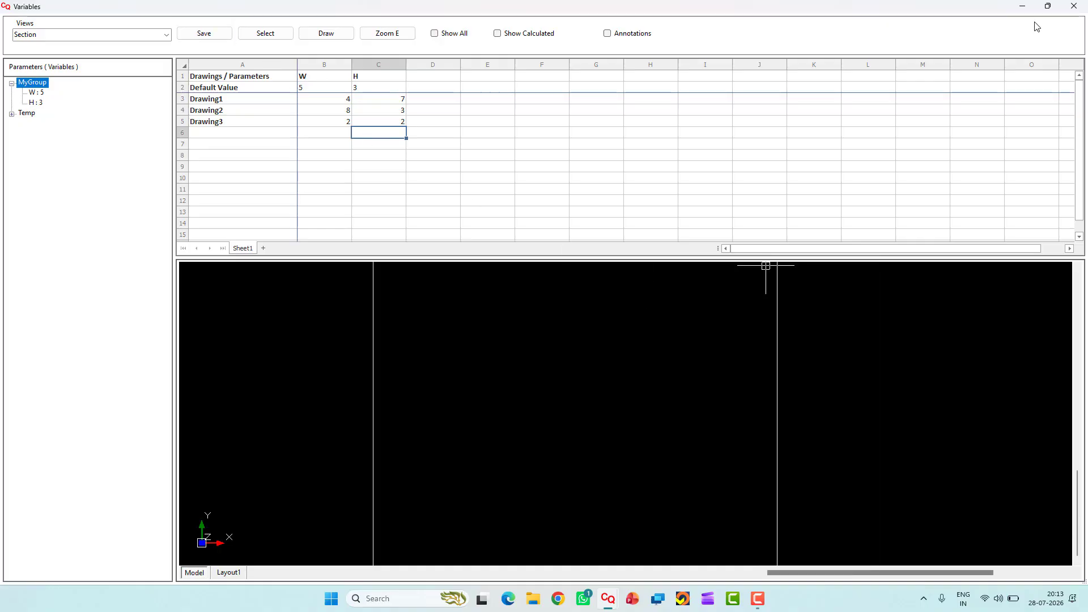
left_click(1074, 7)
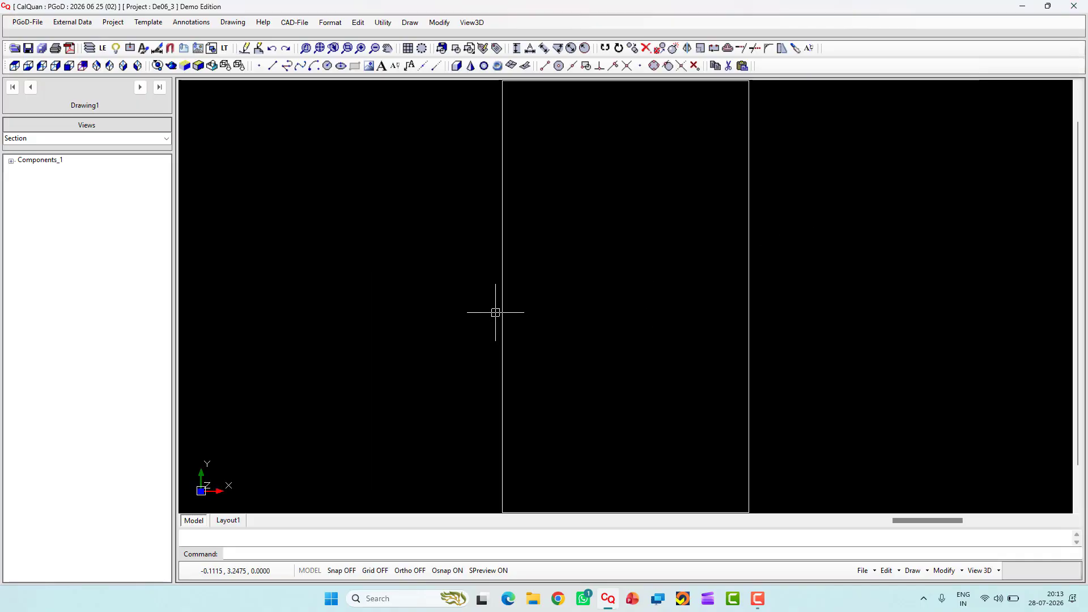
Examine the resized rectangle in Drawing1, Drawing2 and Drawing3
left_click(14, 89)
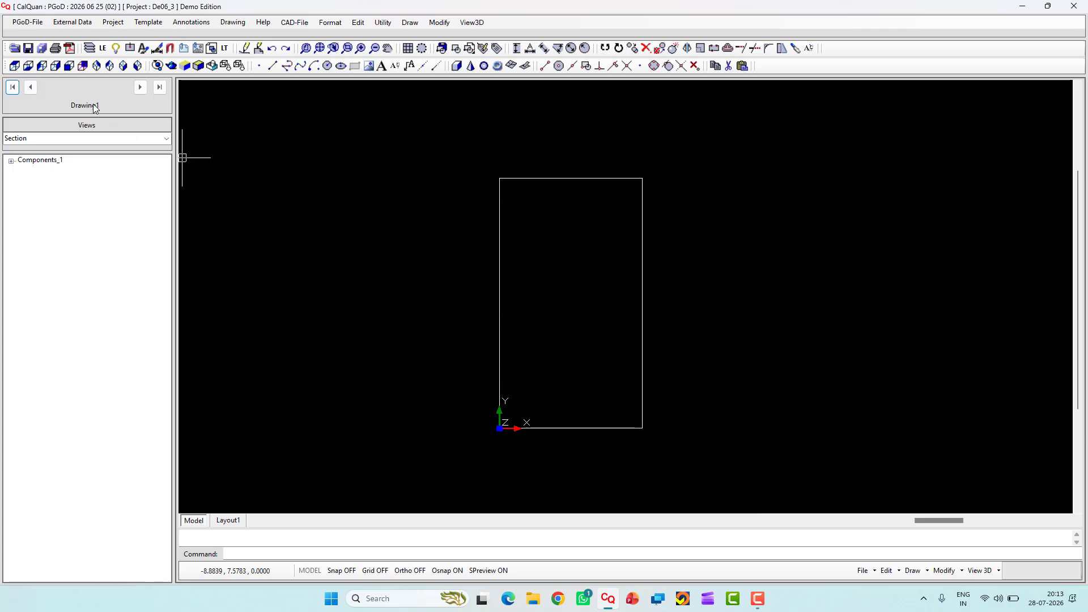
left_click(140, 87)
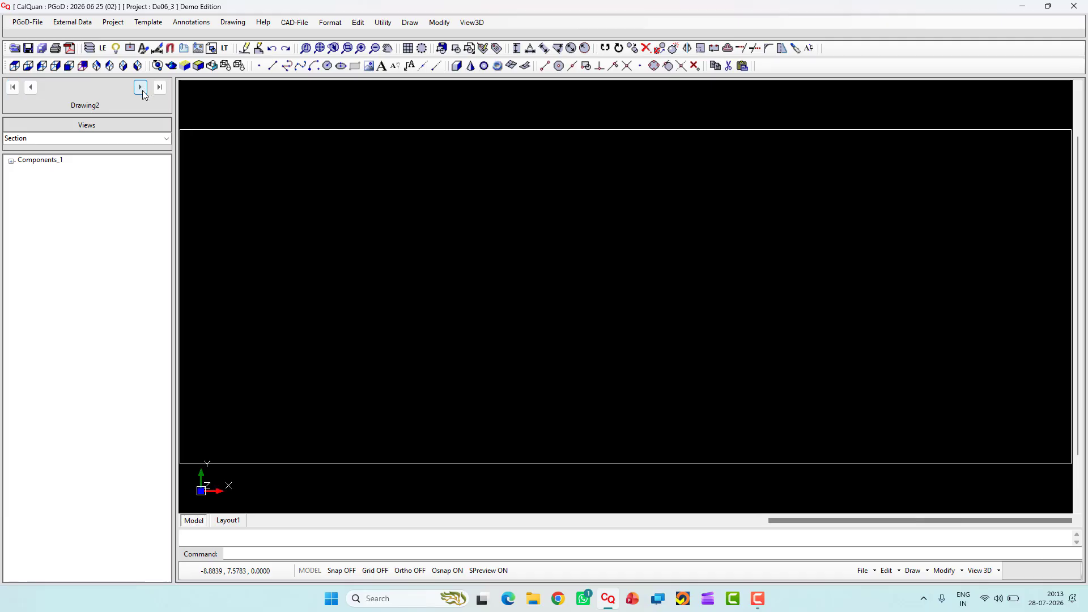
scroll(420, 235, "down", 2)
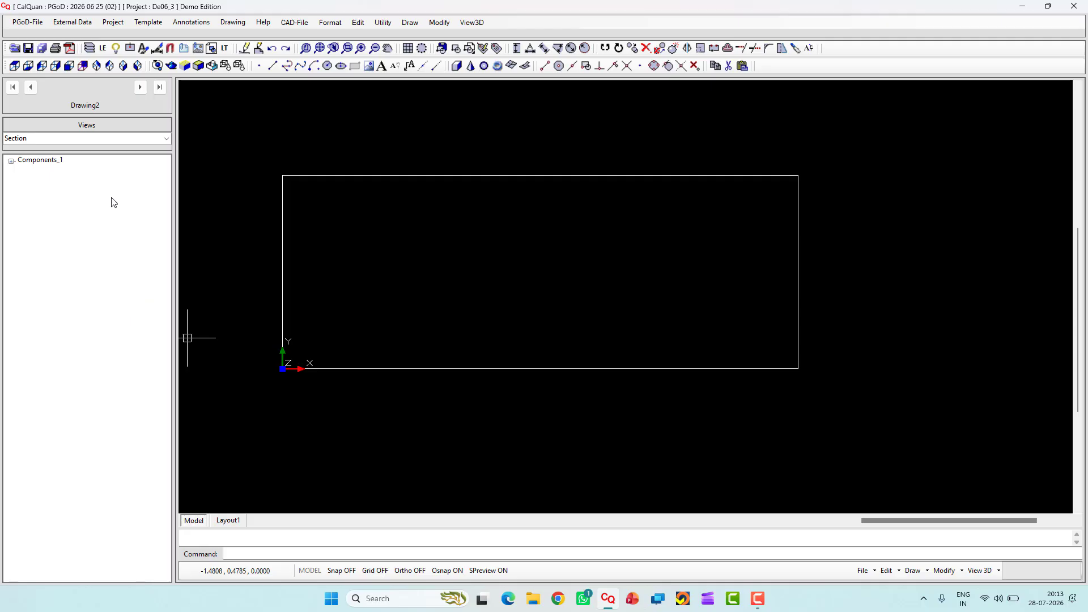
left_click(141, 88)
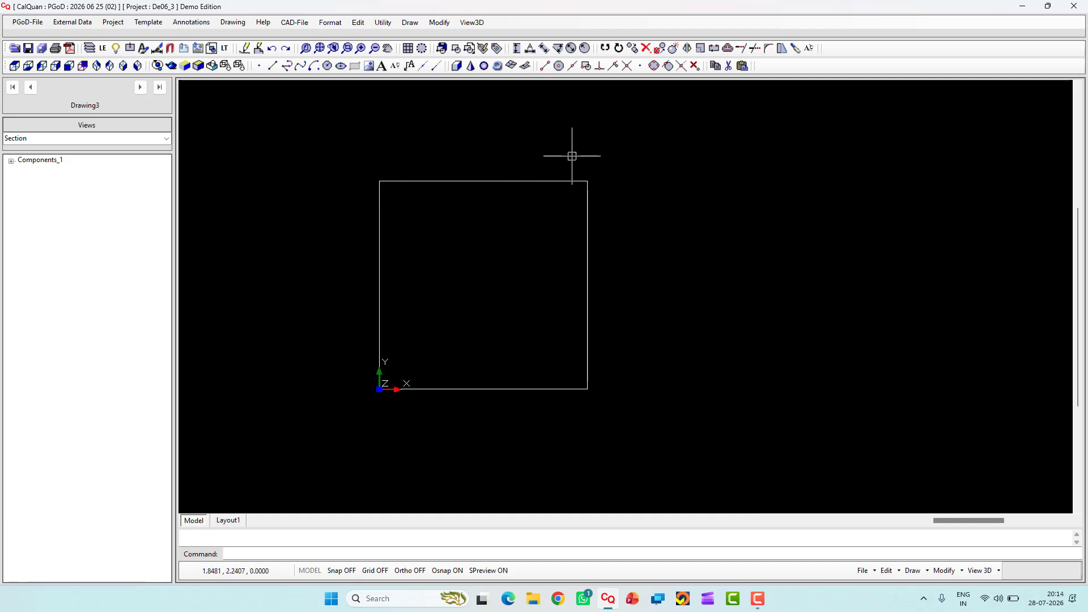
Add an Annotations group named Annotations_1 to the Section view and close the group definitions
left_click(189, 22)
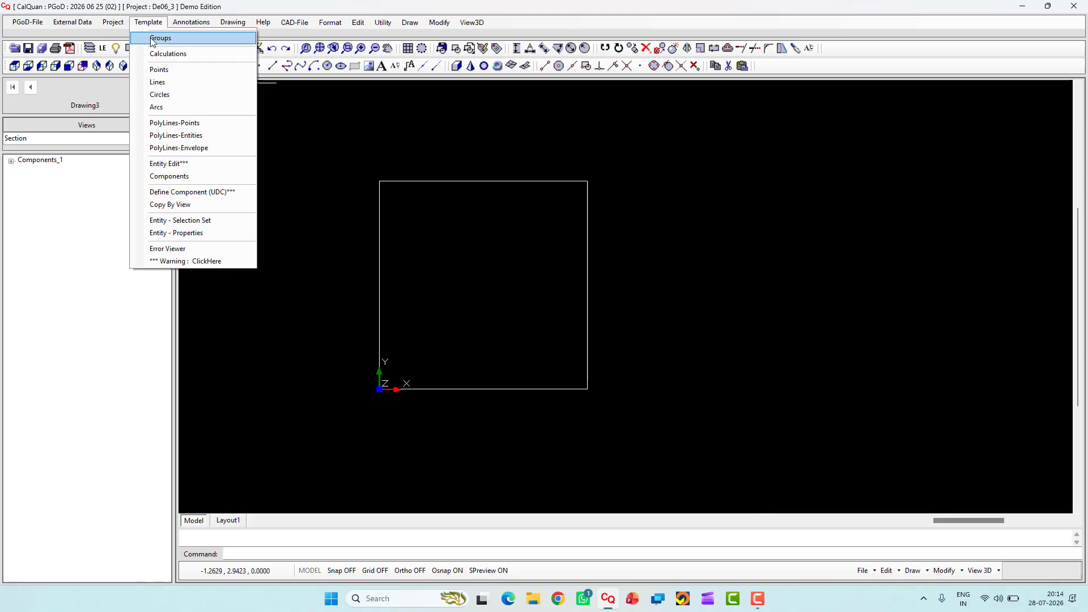
left_click(154, 36)
left_click(295, 317)
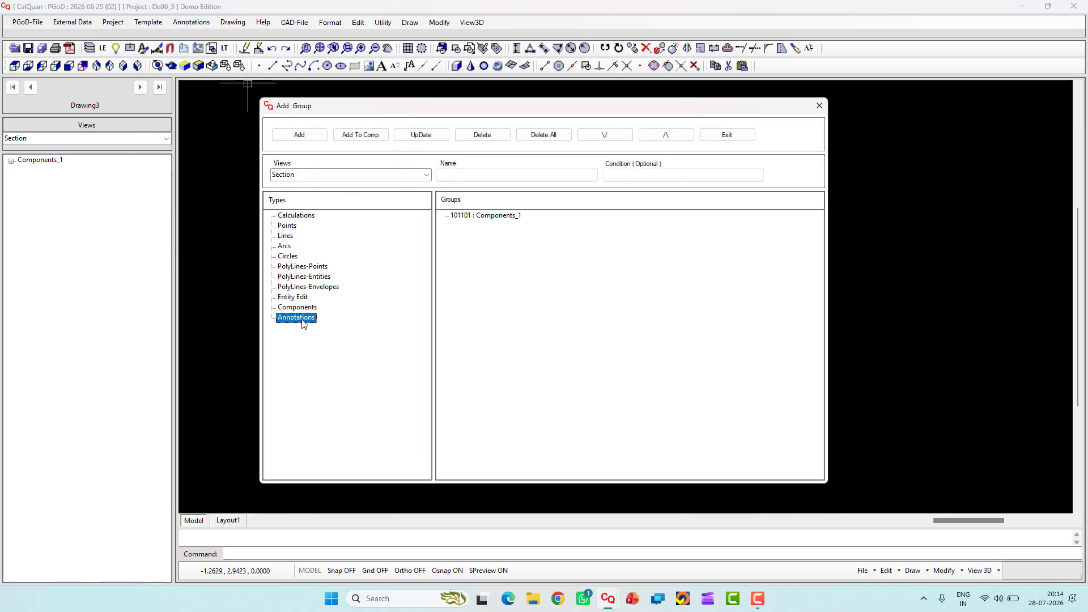
left_click(309, 140)
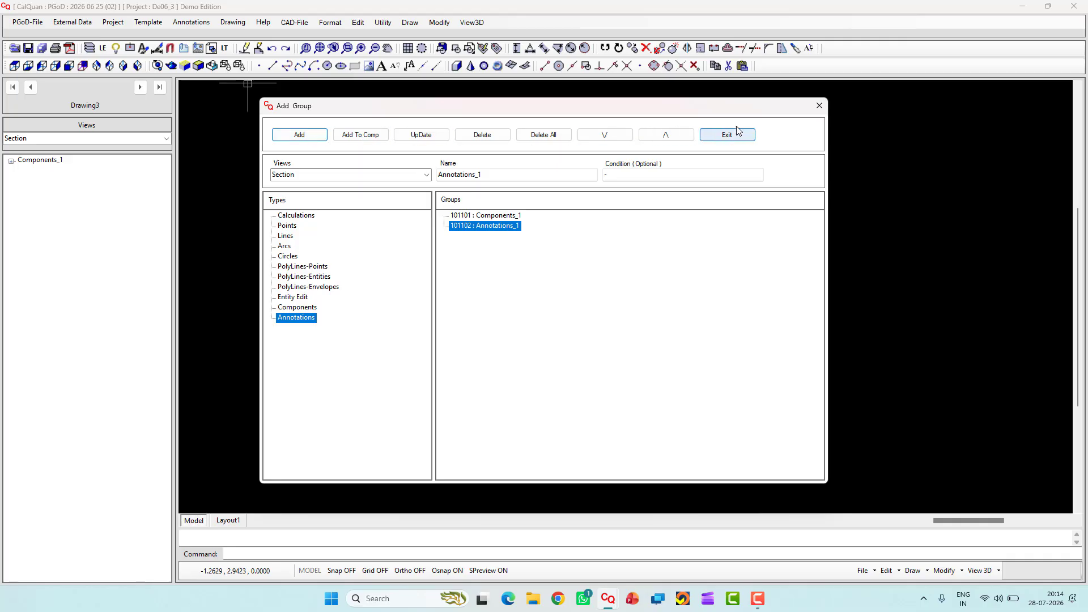
left_click(725, 135)
scroll(658, 204, "down", 3)
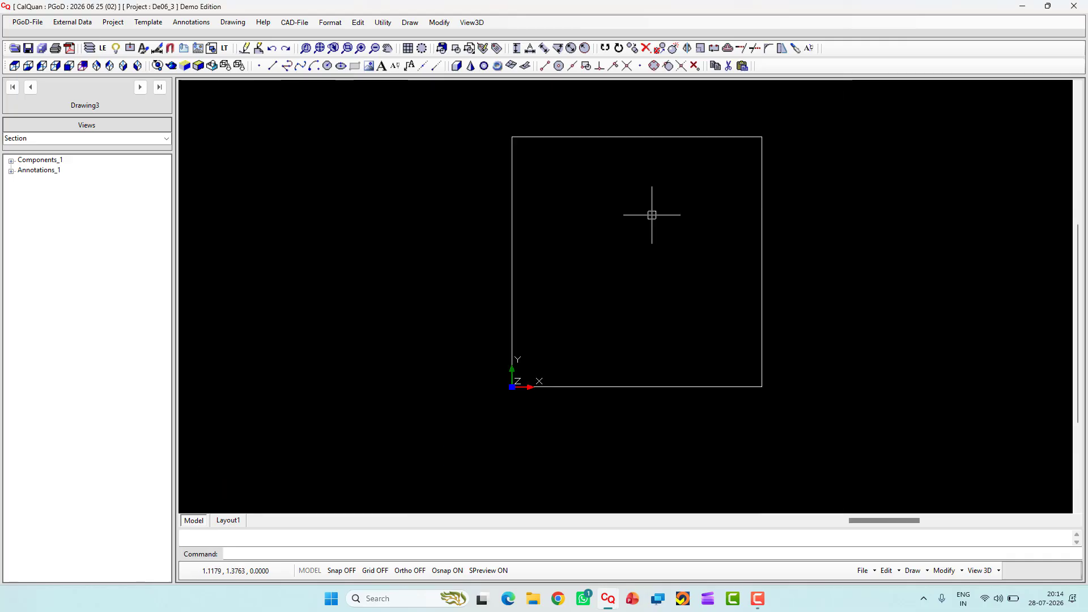
Turn on the display of points in Drawing3 and inspect the point markers at the rectangle's upper corners
left_click(246, 23)
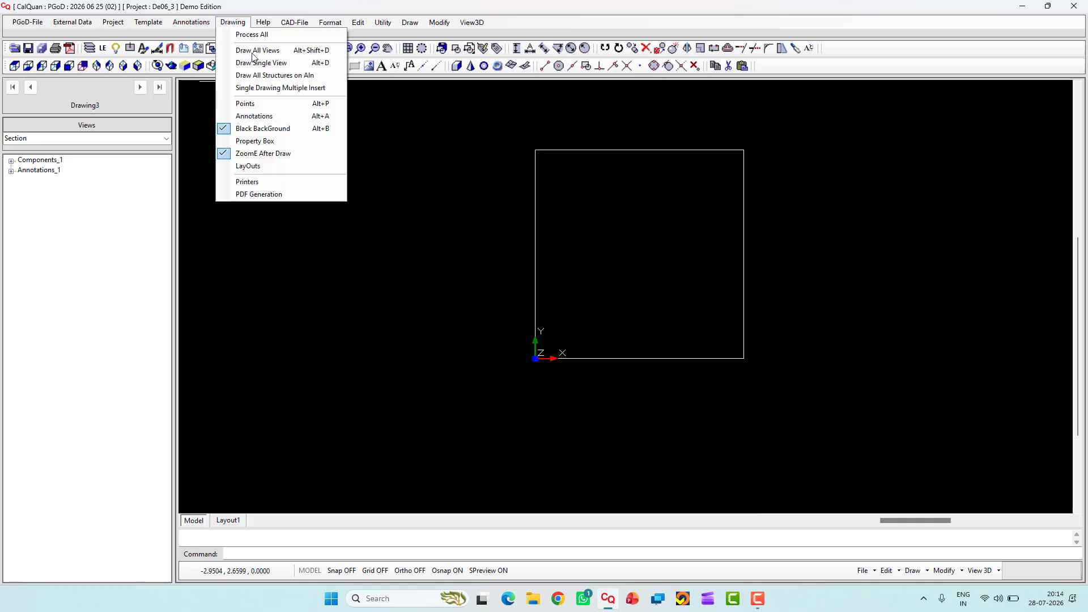
left_click(260, 105)
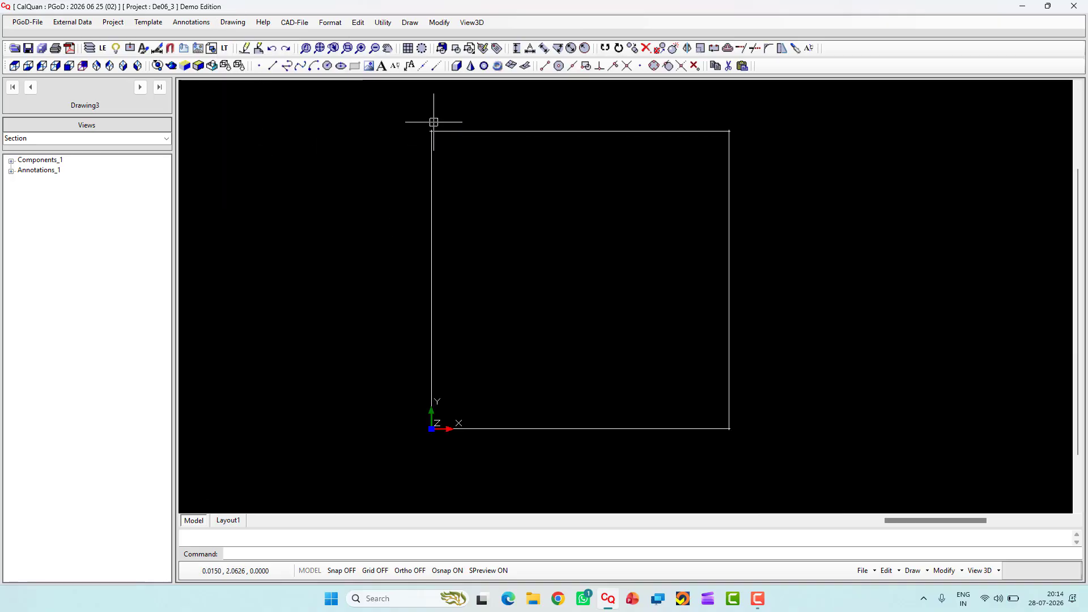
scroll(434, 122, "up", 3)
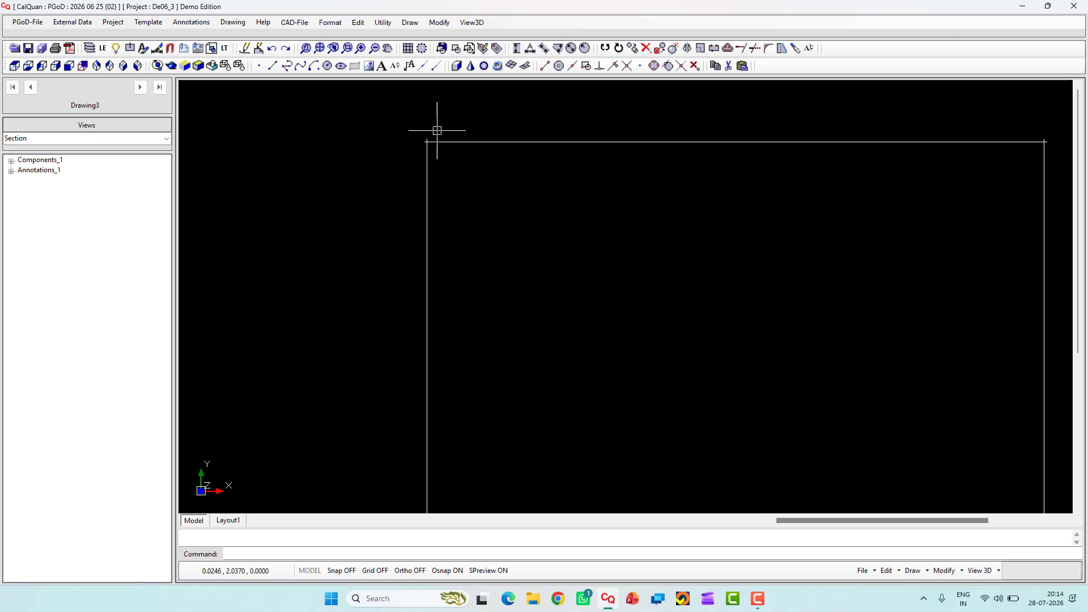
scroll(425, 199, "up", 3)
middle_click_drag(424, 199, 435, 282)
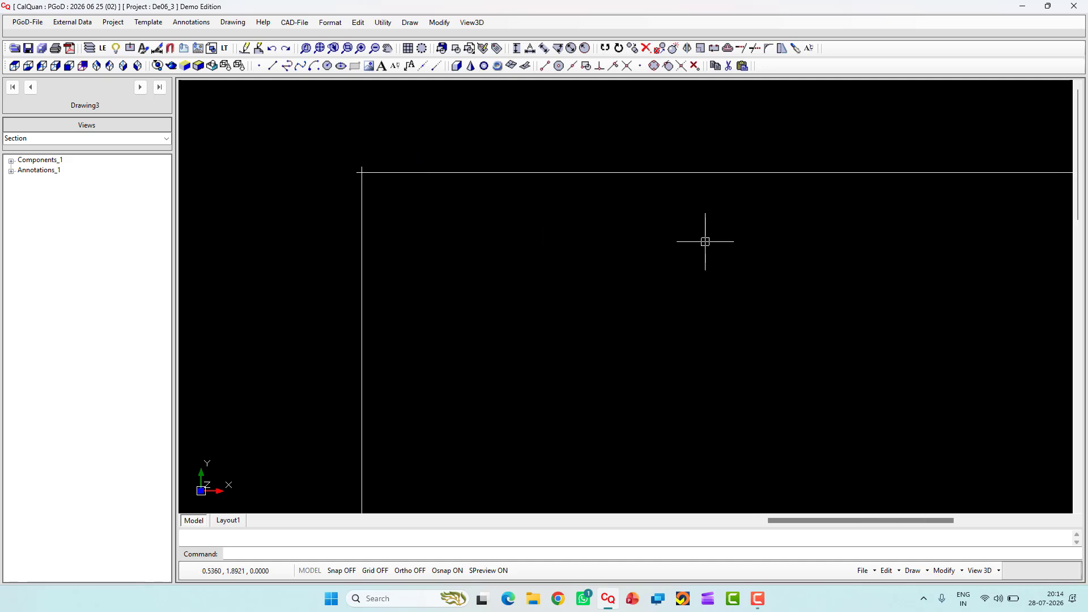
middle_click_drag(634, 220, 513, 214)
scroll(875, 134, "up", 8)
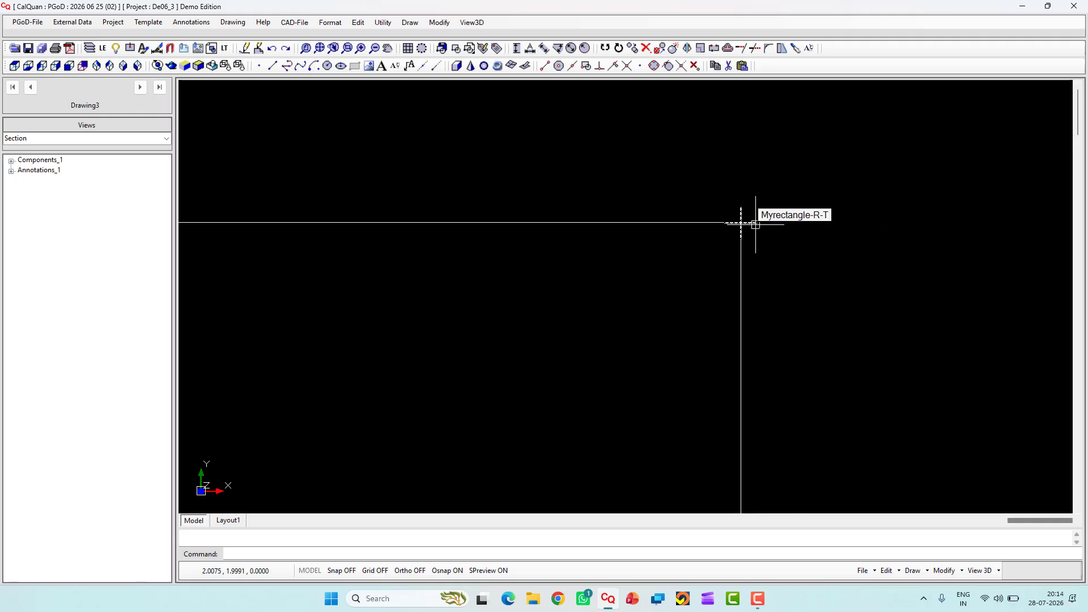
Inspect the point marker at the rectangle's lower-right corner and its point name
scroll(671, 311, "down", 4)
middle_click_drag(595, 347, 671, 177)
scroll(673, 224, "down", 4)
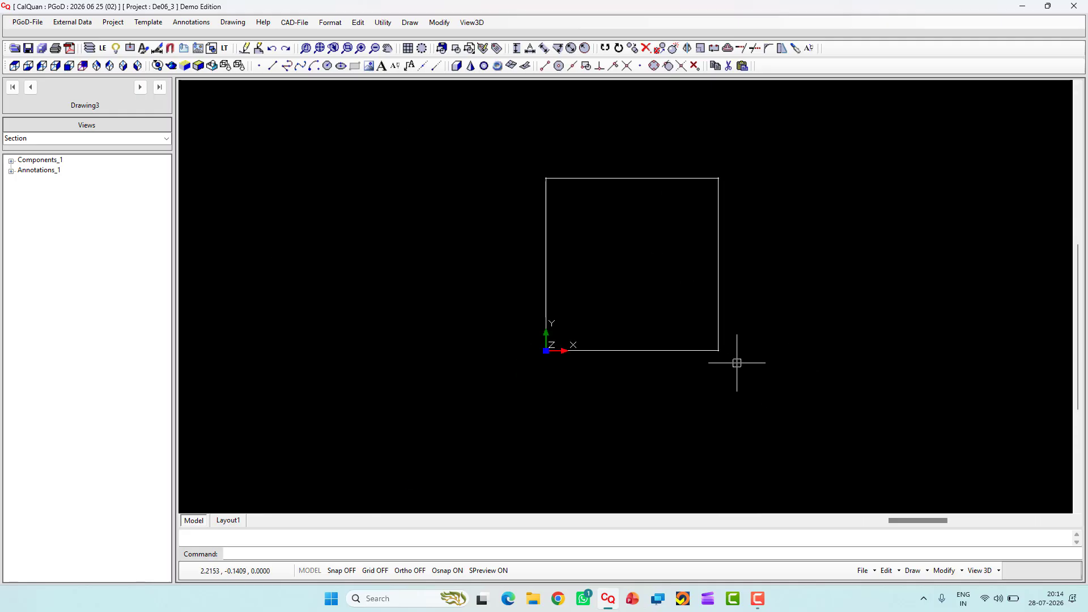
scroll(734, 360, "up", 4)
scroll(689, 350, "up", 3)
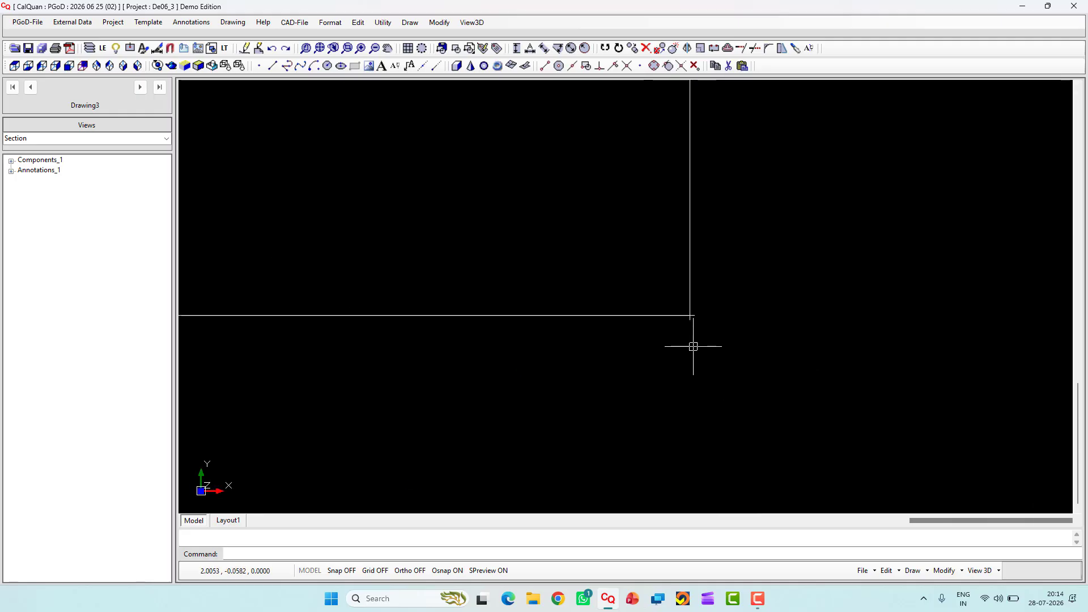
scroll(693, 346, "up", 3)
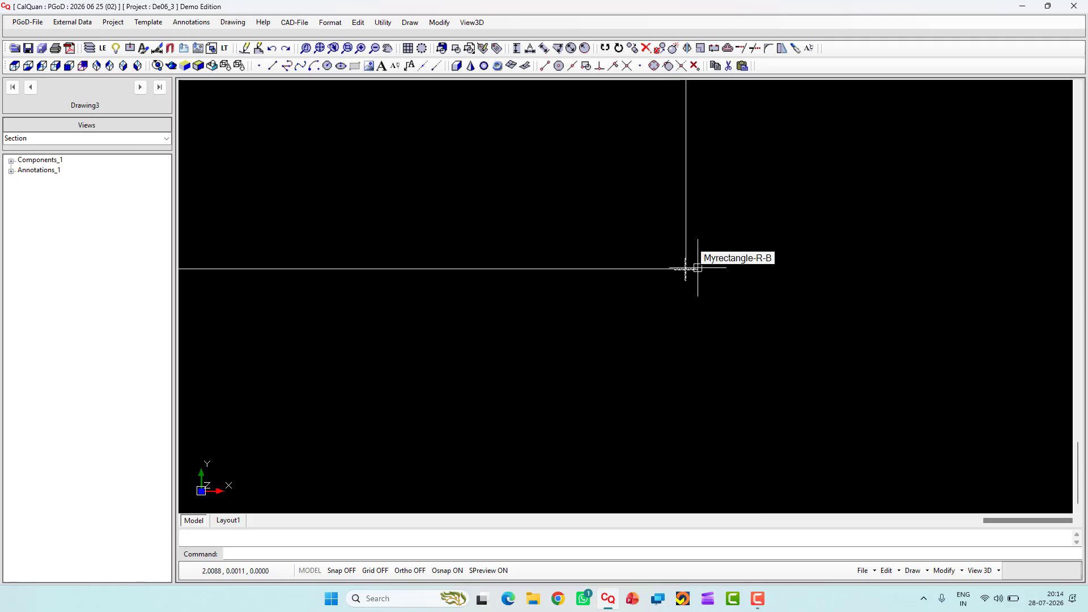
scroll(600, 320, "down", 5)
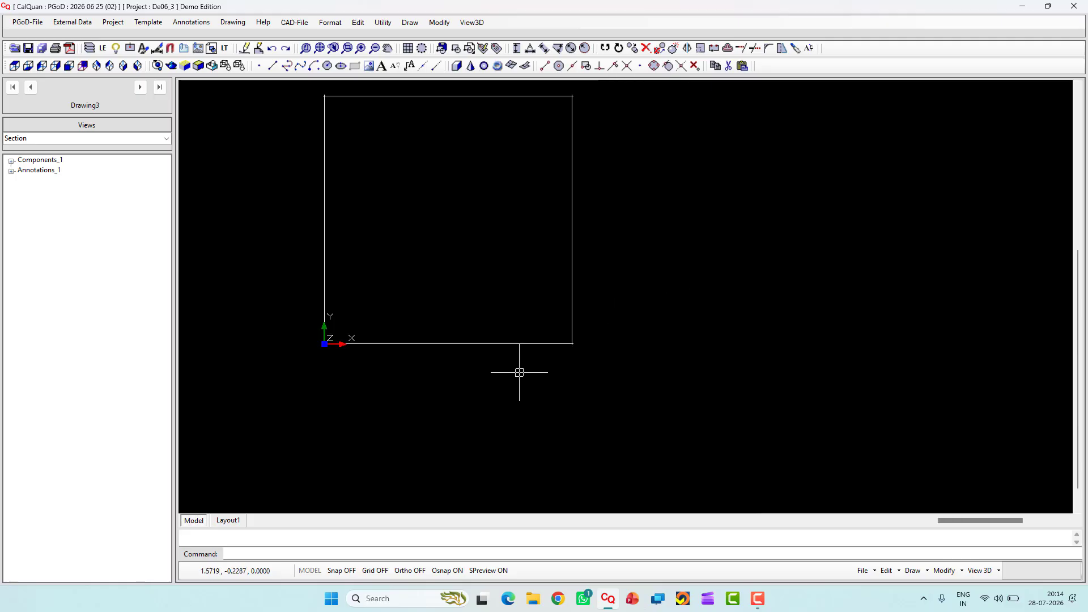
mouse_move(519, 372)
middle_mouse_down()
mouse_move(663, 396)
mouse_move(660, 409)
middle_mouse_up()
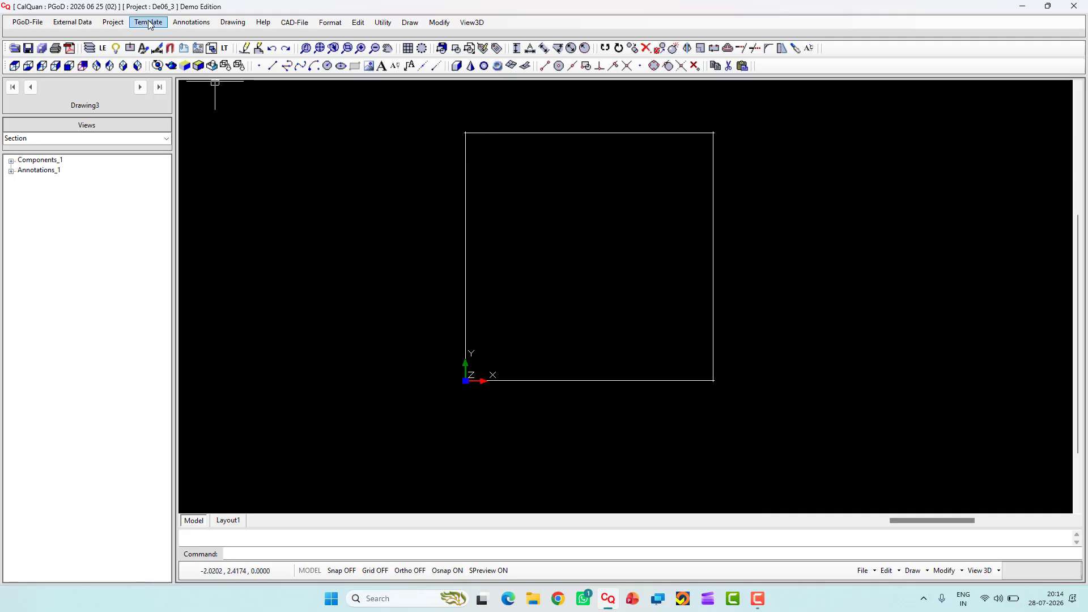
Start a new Linear annotation in Annotations_1 and name it TopW
left_click(177, 22)
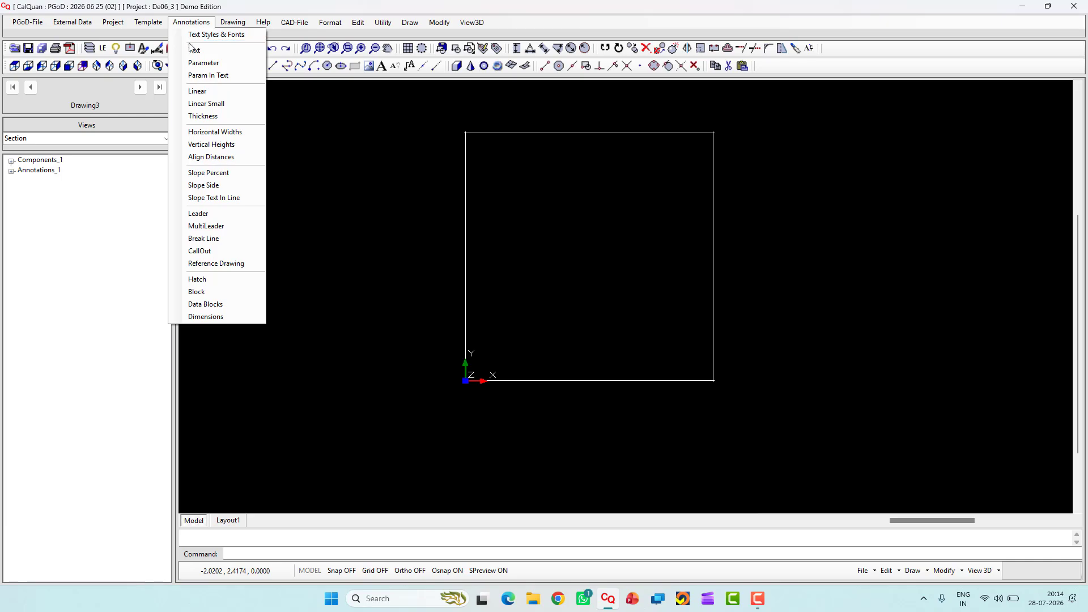
left_click(208, 92)
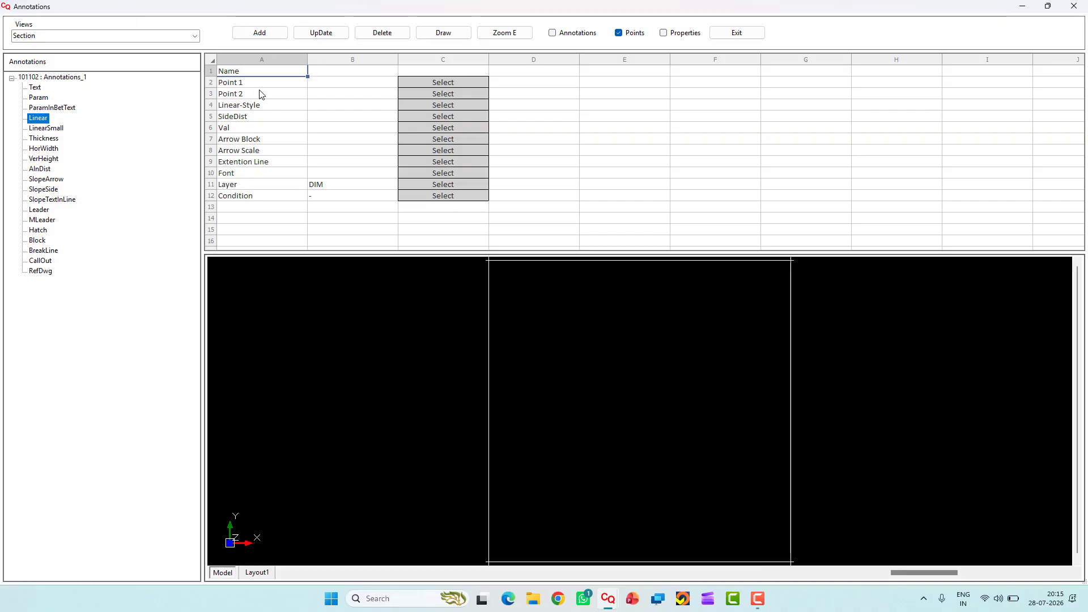
left_click(341, 73)
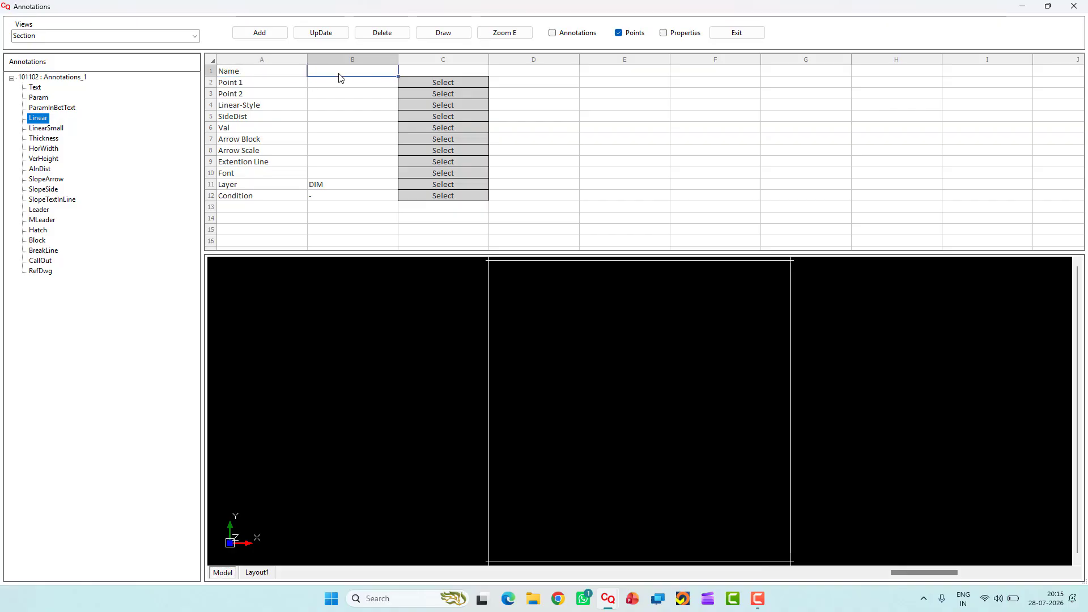
type("TopW")
Set TopW's Point 1 to Myrectangle-L-T and Point 2 to Myrectangle-R-T
left_click(449, 86)
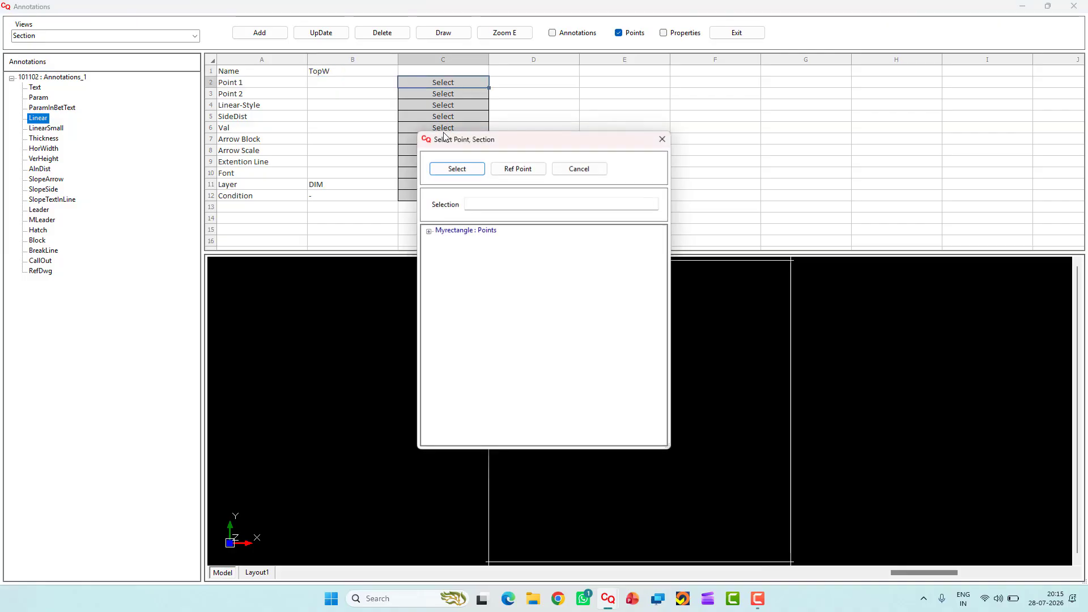
left_click(430, 231)
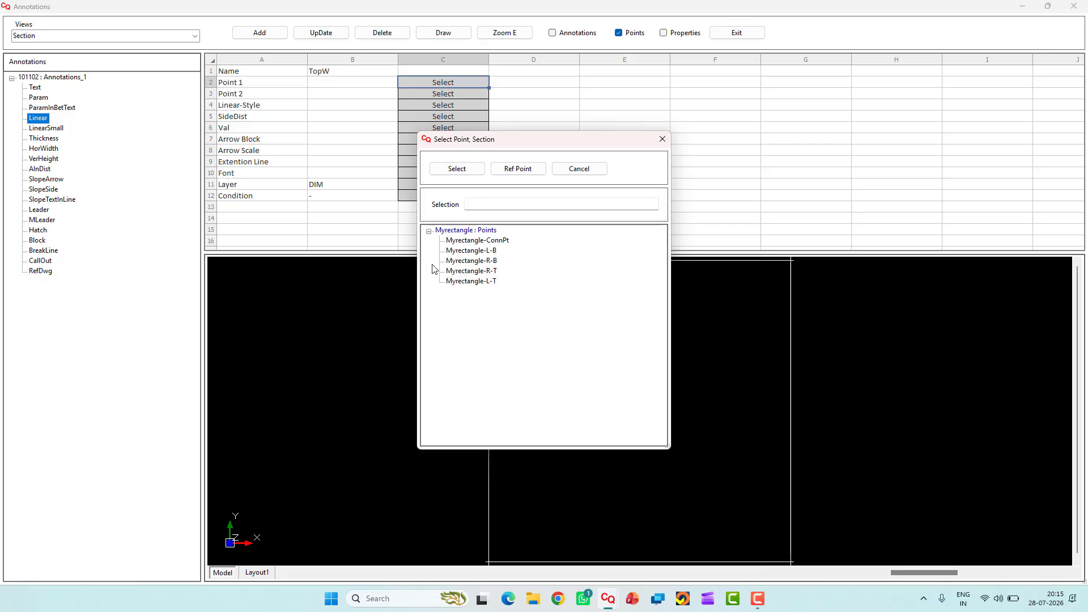
left_click(465, 281)
left_click(457, 169)
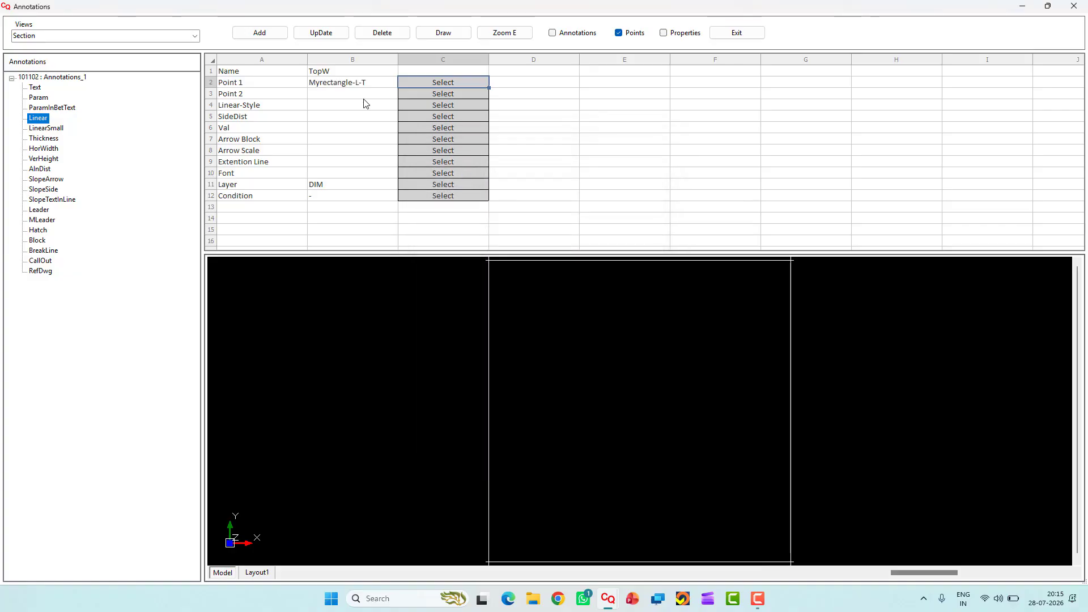
left_click(406, 92)
left_click(429, 232)
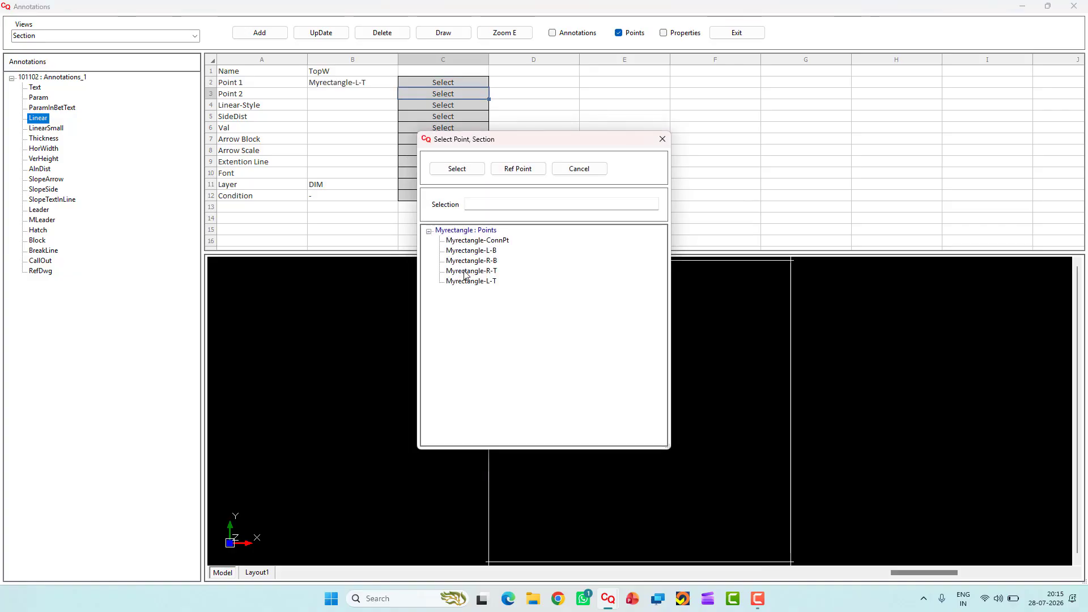
left_click(472, 271)
left_click(458, 169)
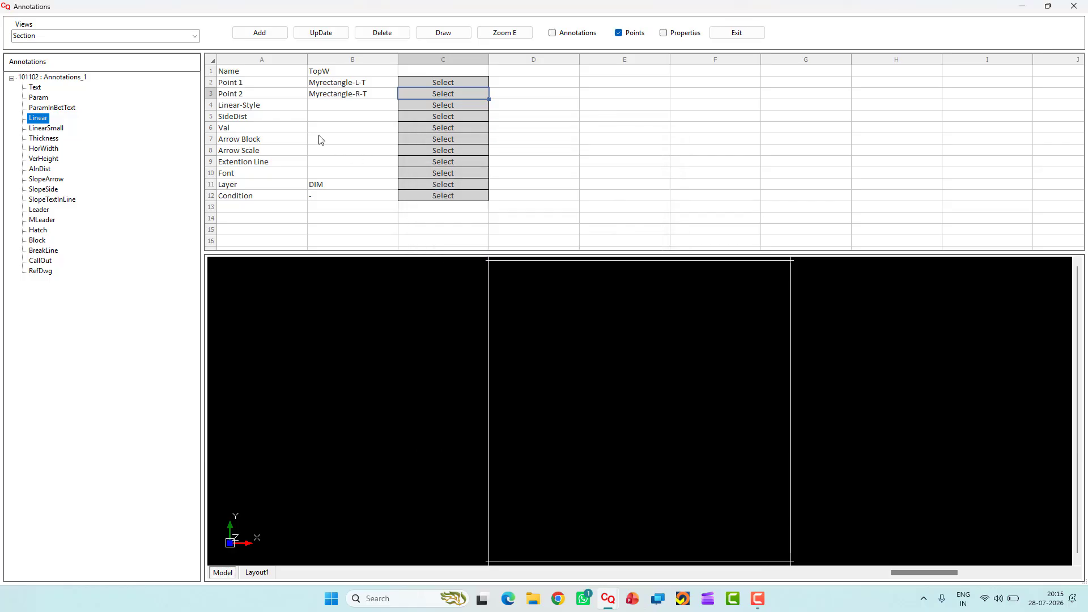
Set TopW's linear style to Horizontal and its side distance to 1
left_click(412, 107)
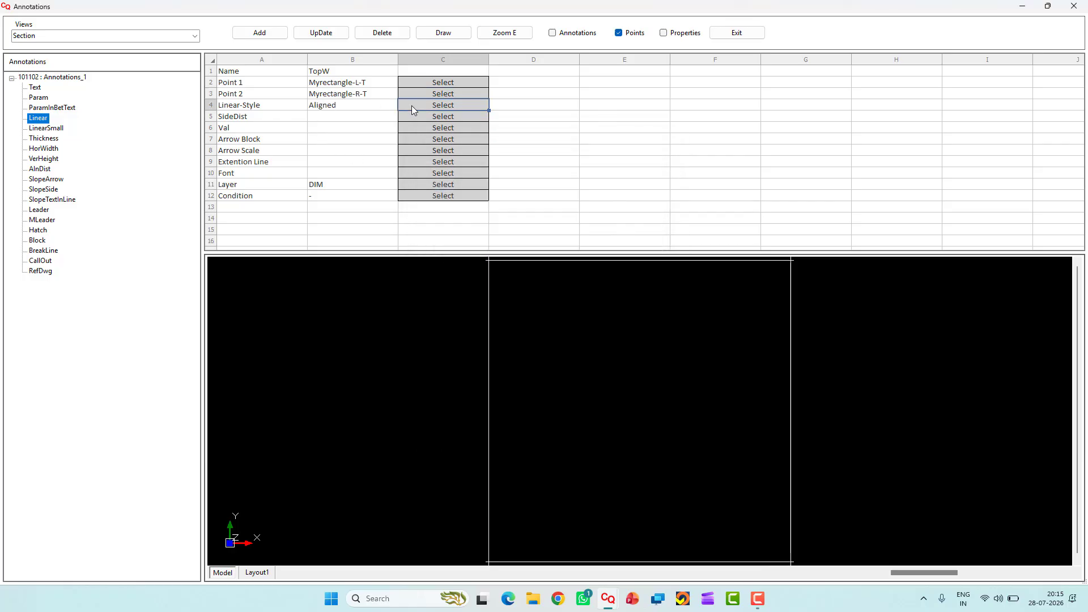
left_click(424, 107)
left_click(332, 115)
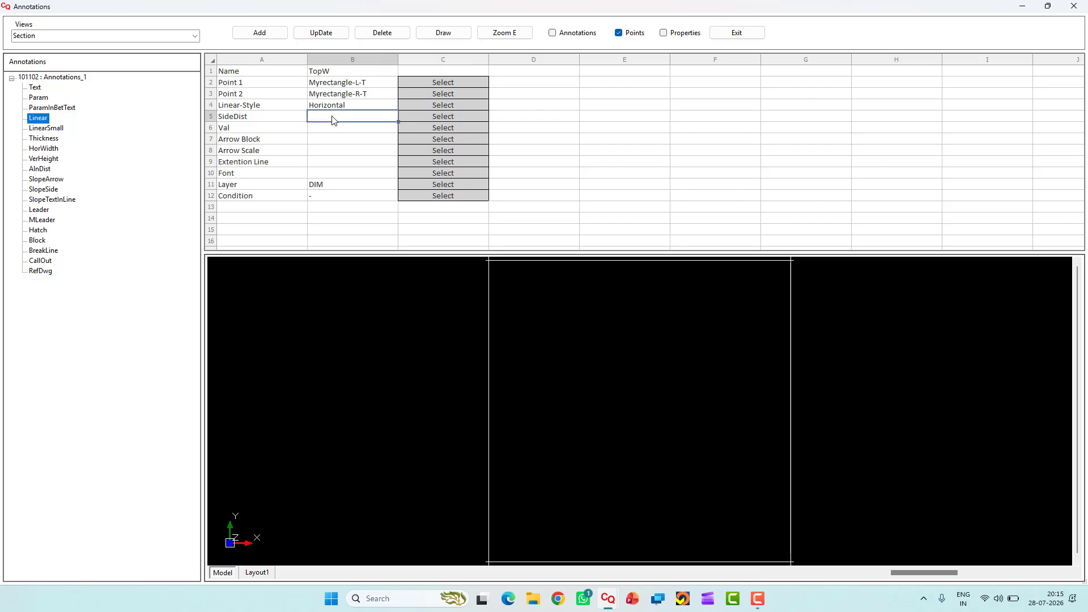
type("1")
Choose ArrBlk as TopW's arrow block and set the arrow scale to 0.2
left_click(410, 141)
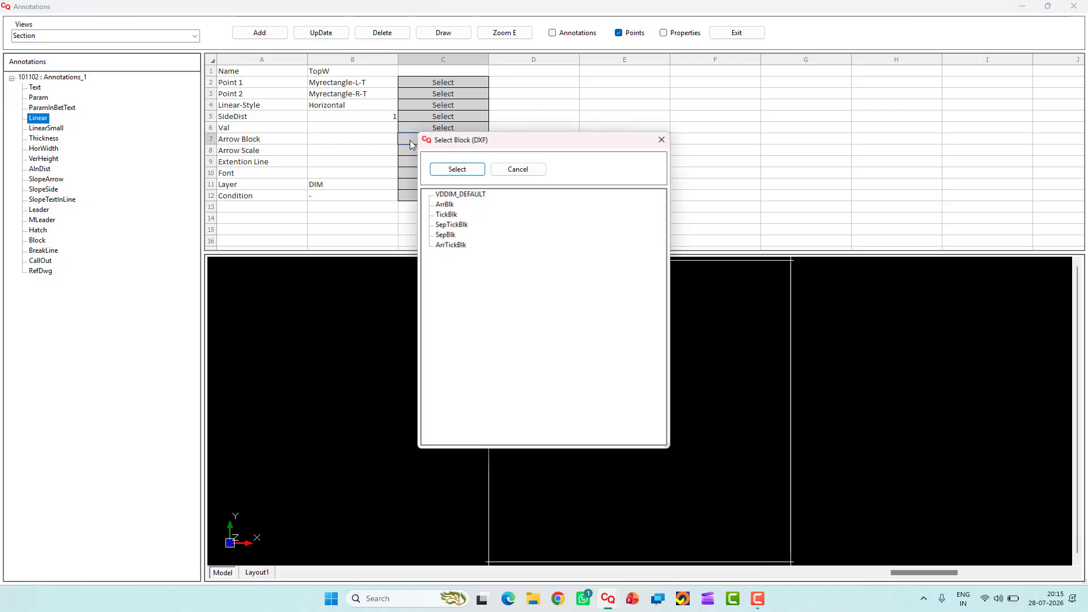
left_click(447, 205)
left_click(458, 172)
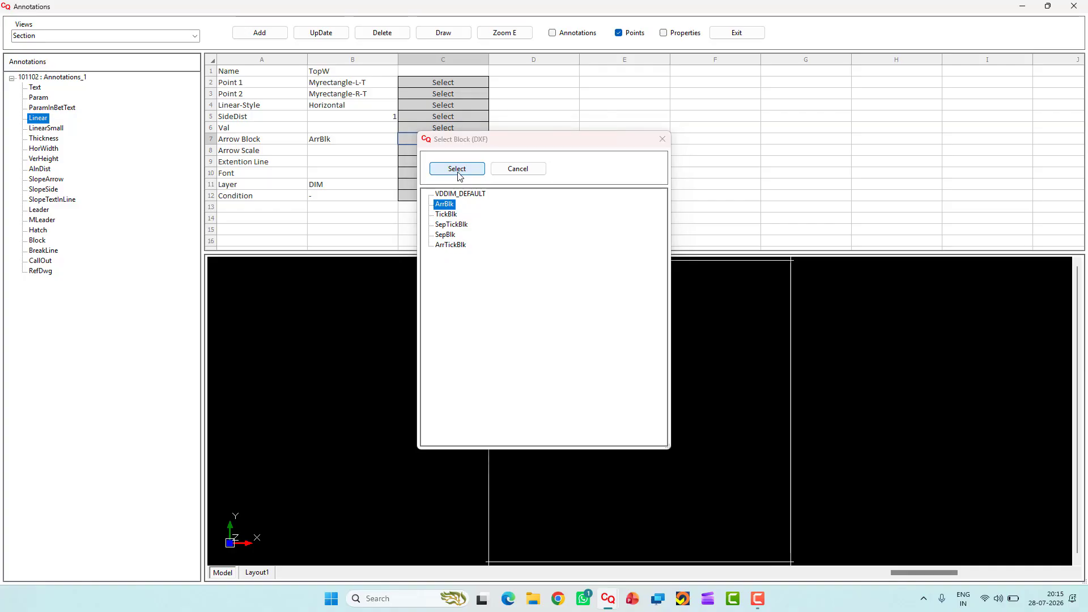
left_click(342, 153)
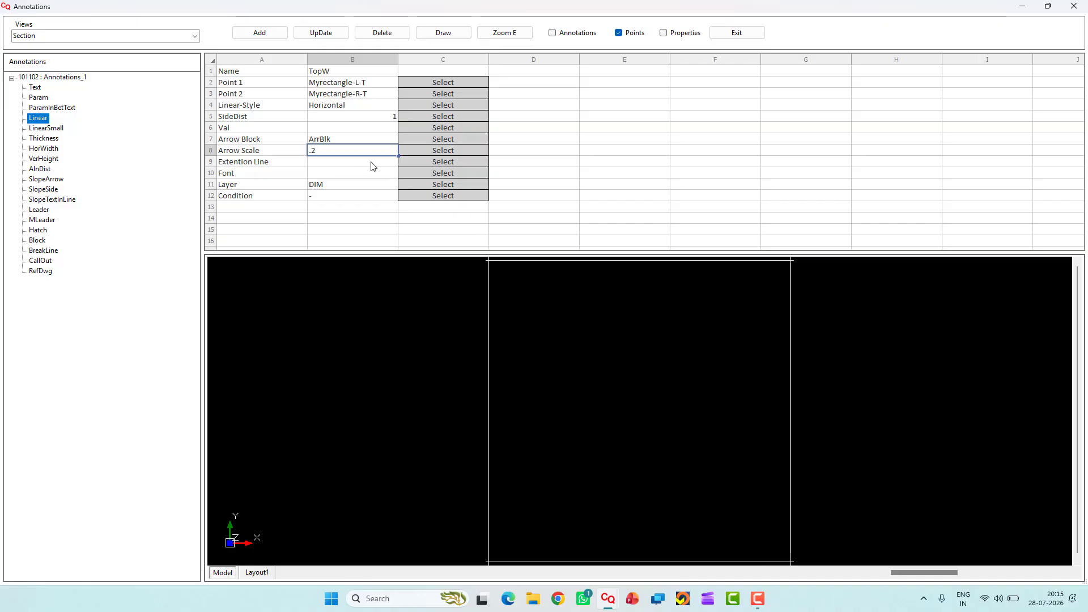
Set TopW's extension line option to No and its font to Cen-Bot-0 from the Hor group
left_click(412, 165)
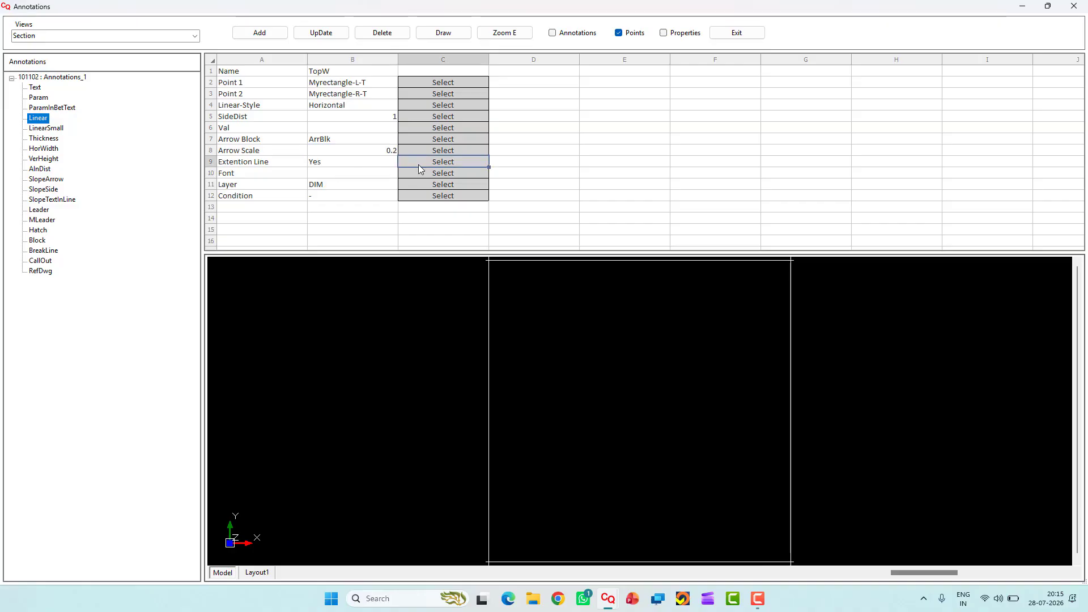
left_click(420, 172)
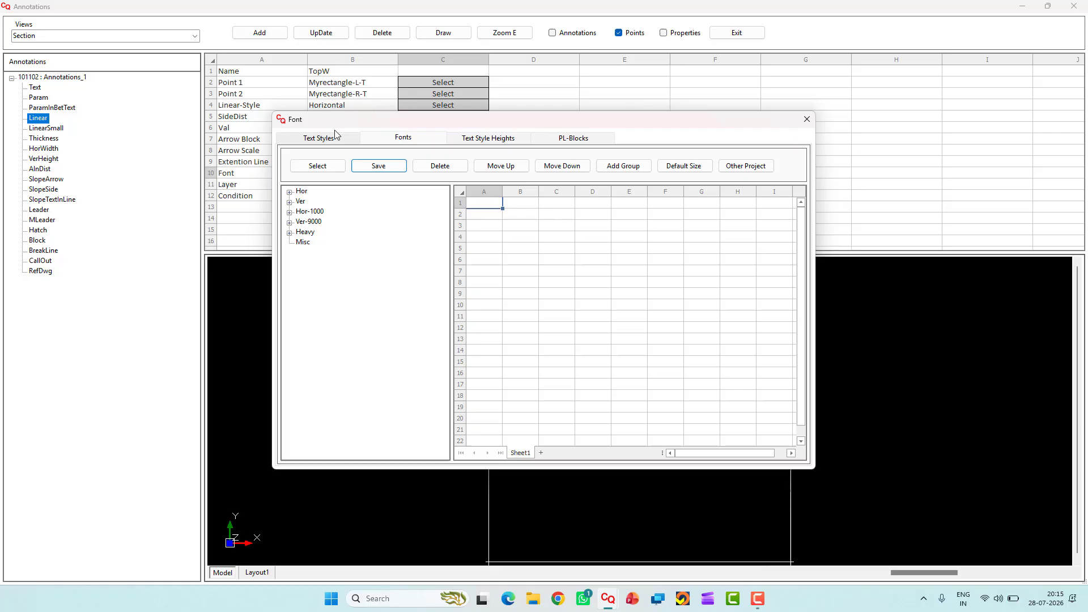
left_click(290, 192)
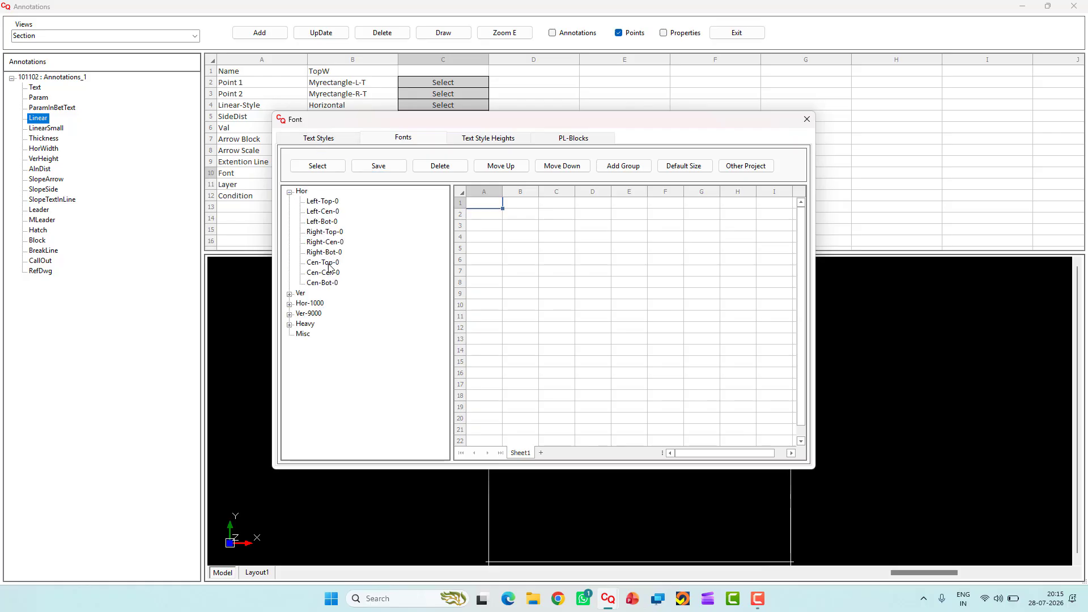
double_click(322, 283)
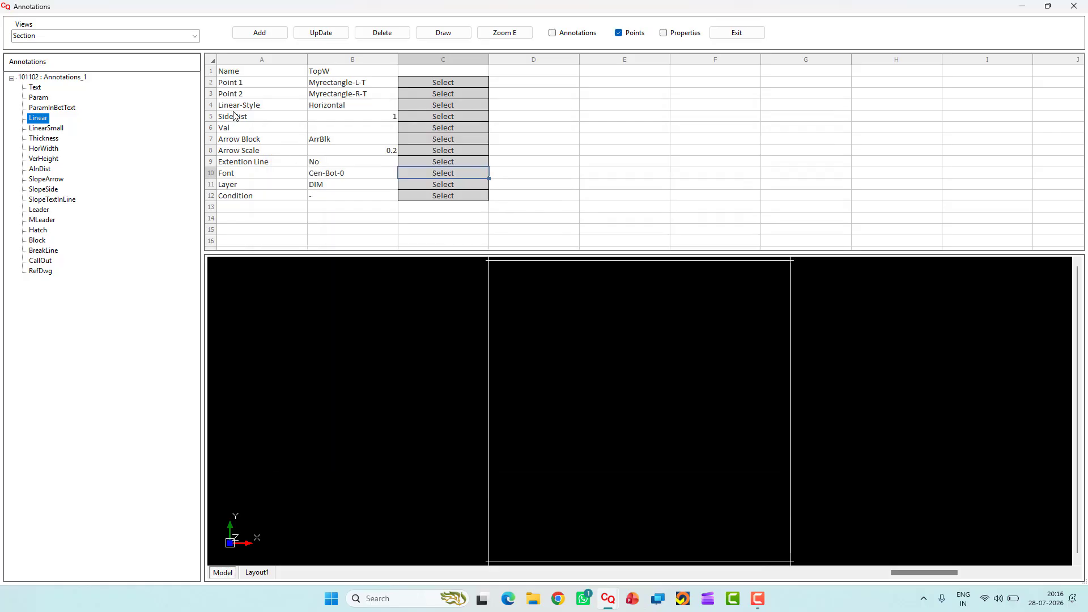
Add the TopW linear dimension to the Section view and change its arrow block to TickBlk
left_click(260, 32)
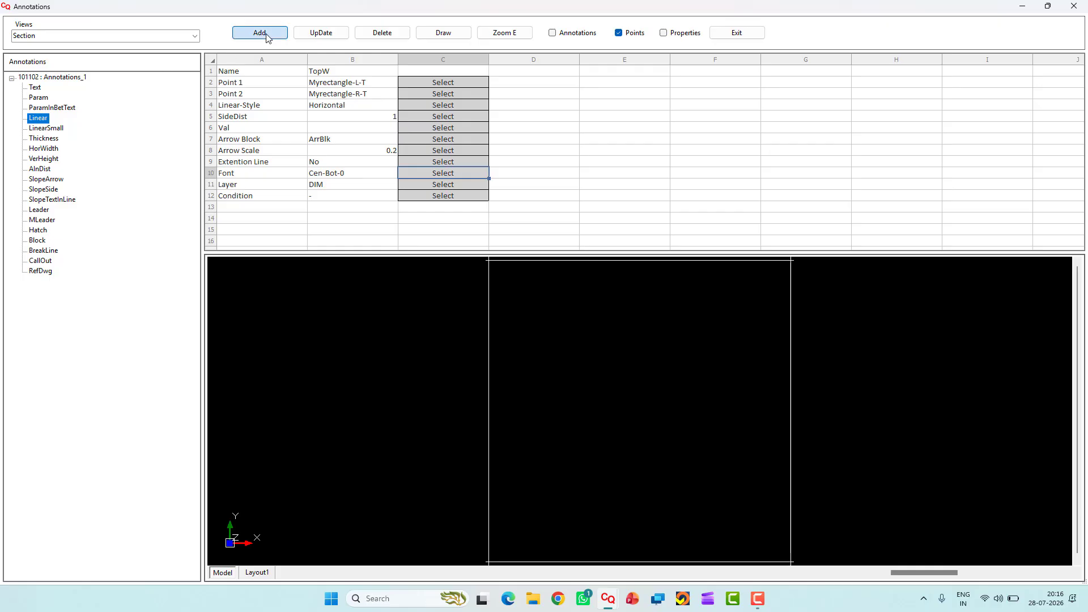
scroll(655, 423, "down", 1)
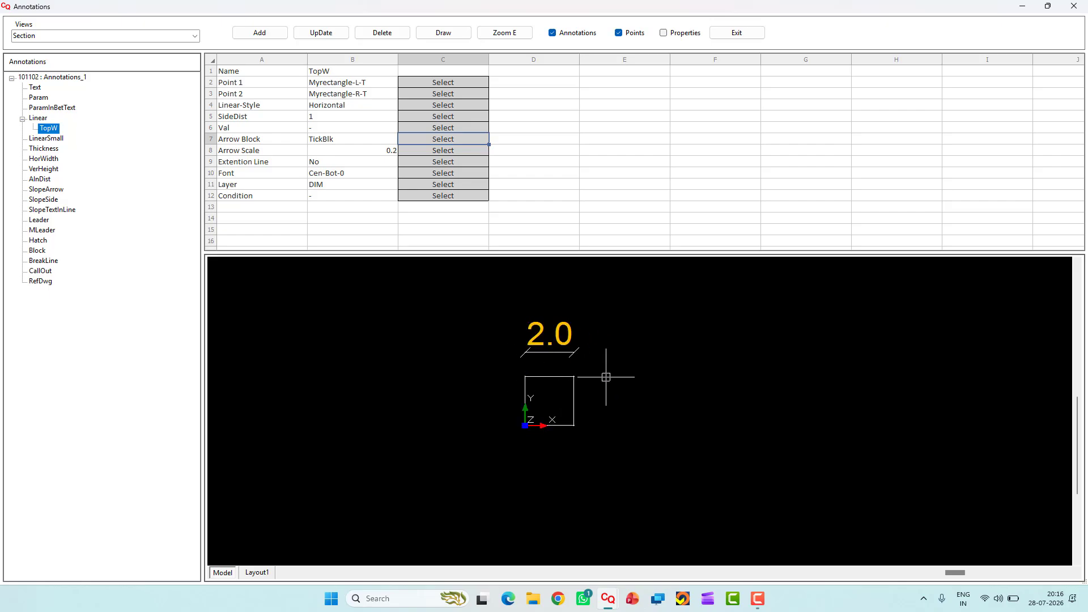
Name a second linear dimension Side H, based on TopW, and set its Point 1 to Myrectangle-R-B
left_click(365, 72)
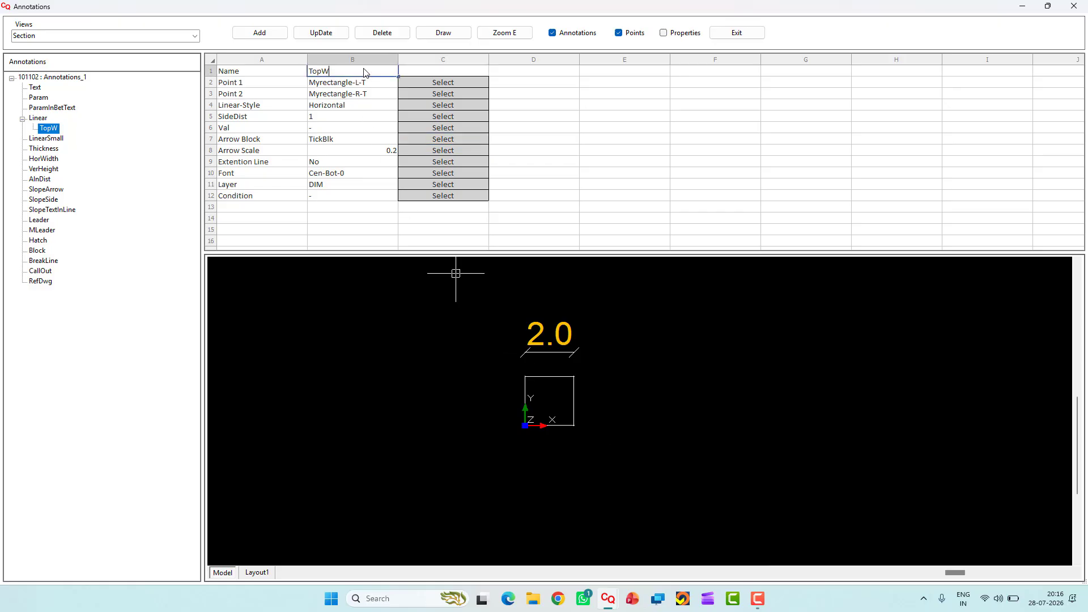
left_click_drag(365, 72, 232, 74)
type("Side H")
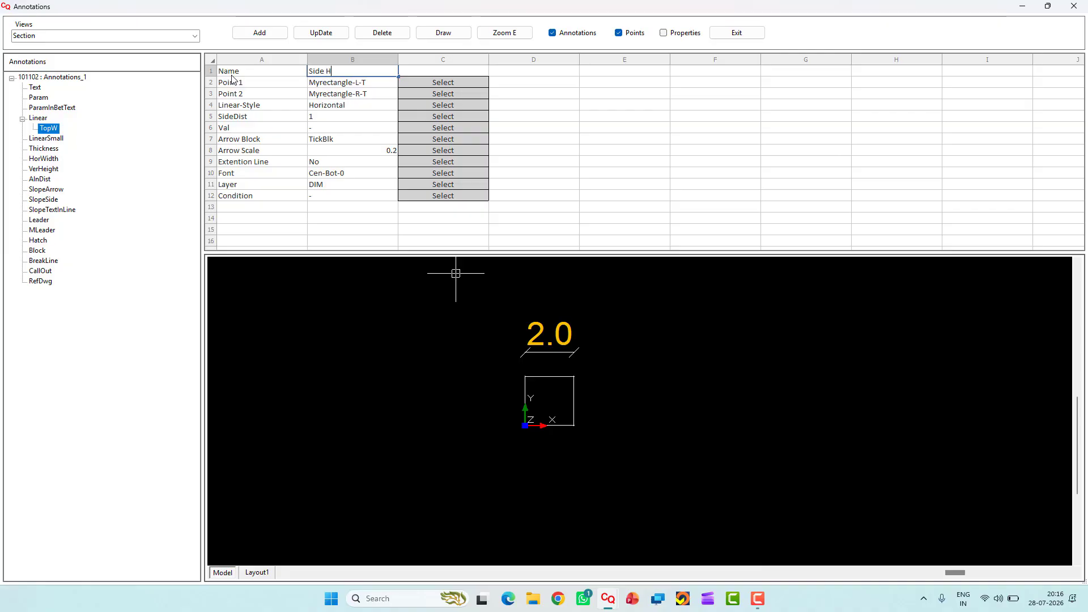
left_click(418, 86)
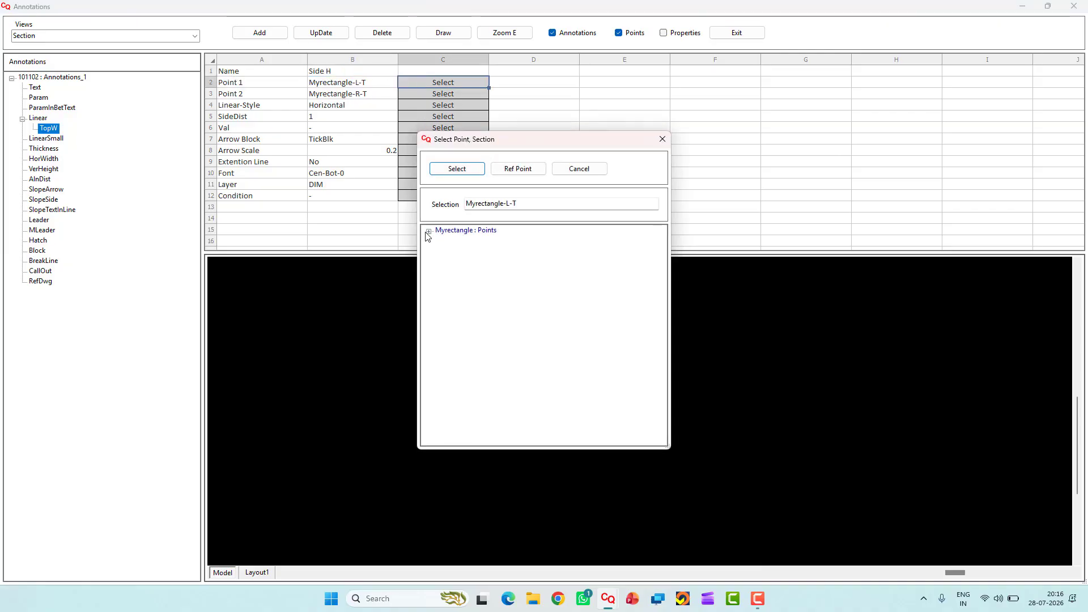
left_click(429, 231)
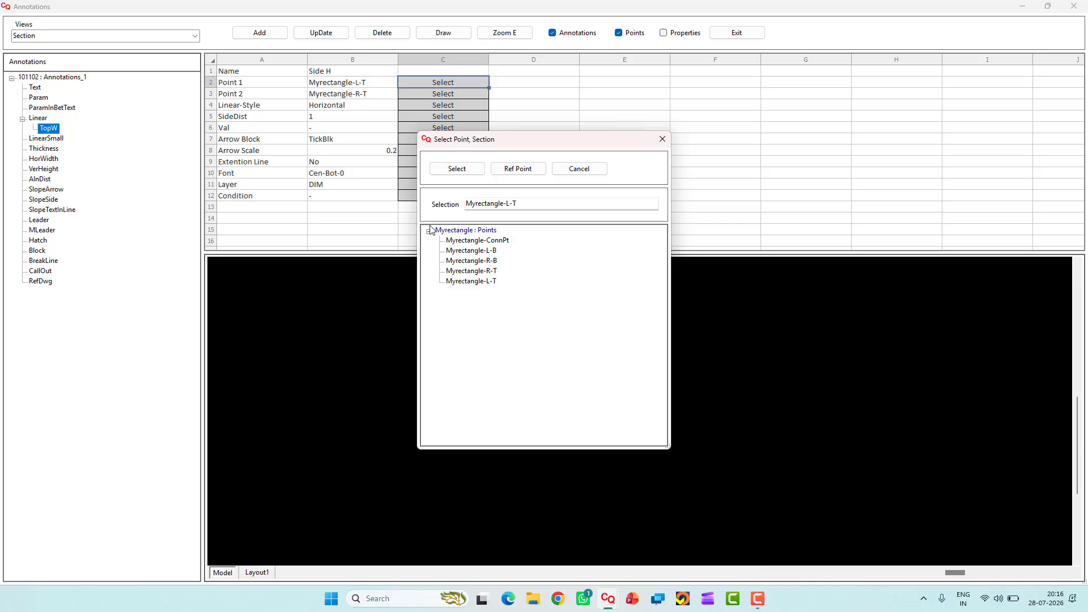
left_click(471, 261)
left_click(457, 169)
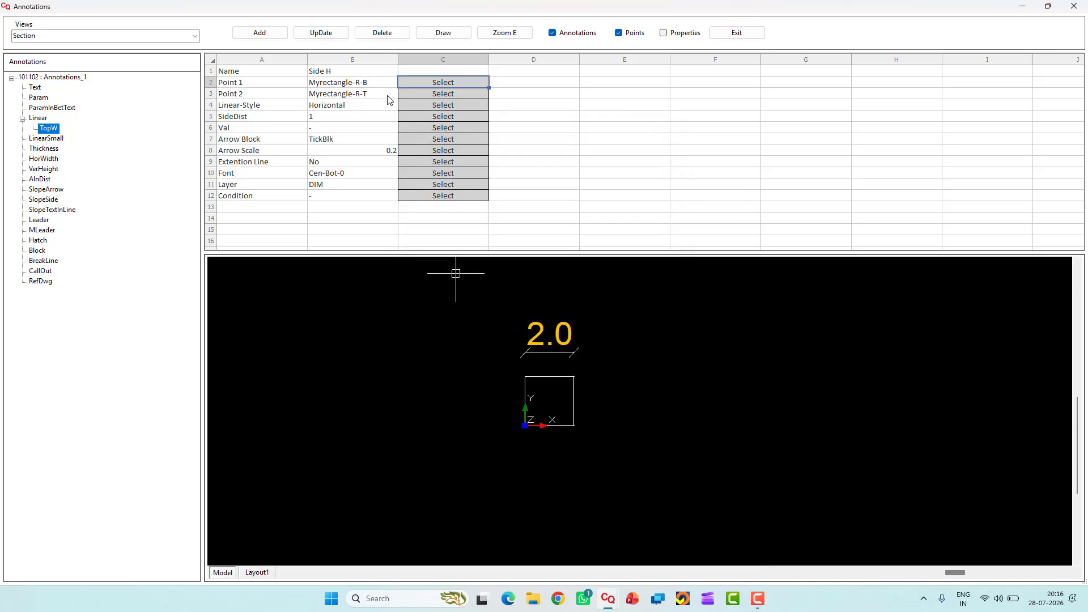
Set Side H's linear style to Vertical and add it as a new linear annotation
left_click(421, 108)
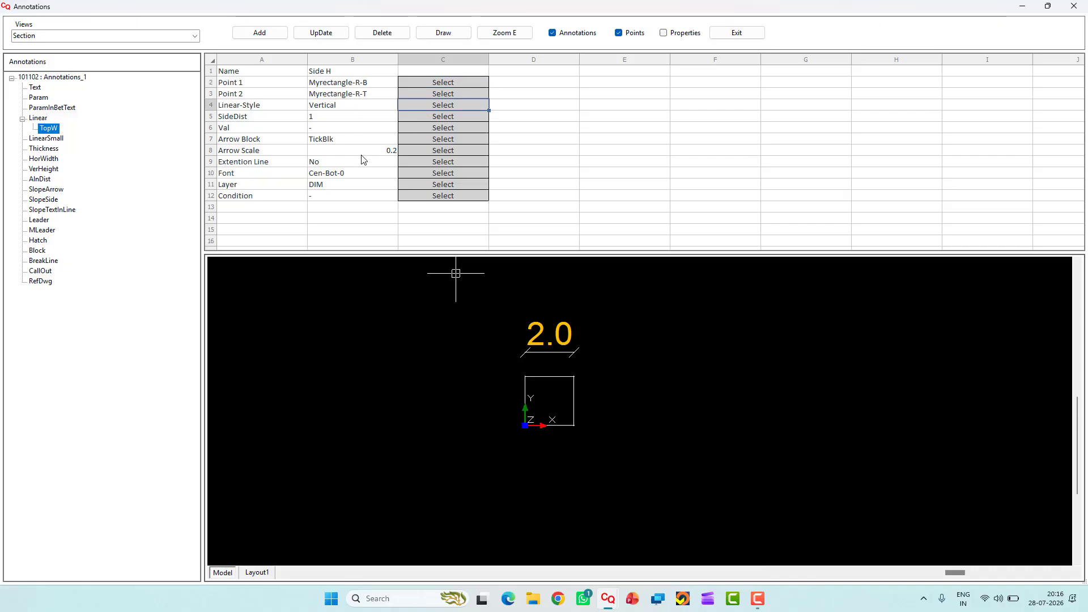
left_click(244, 36)
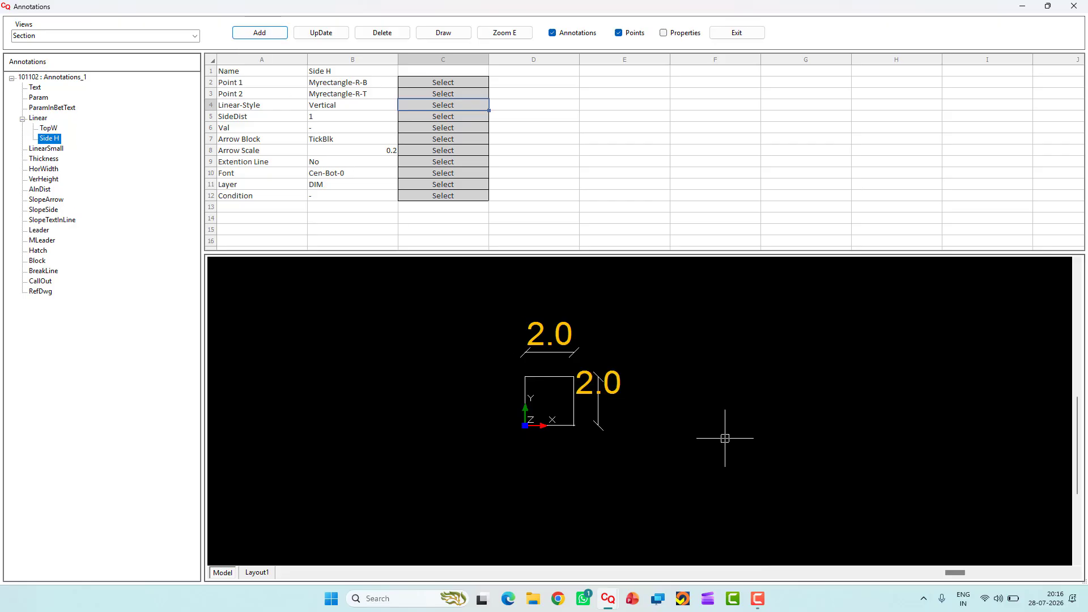
scroll(719, 424, "up", 2)
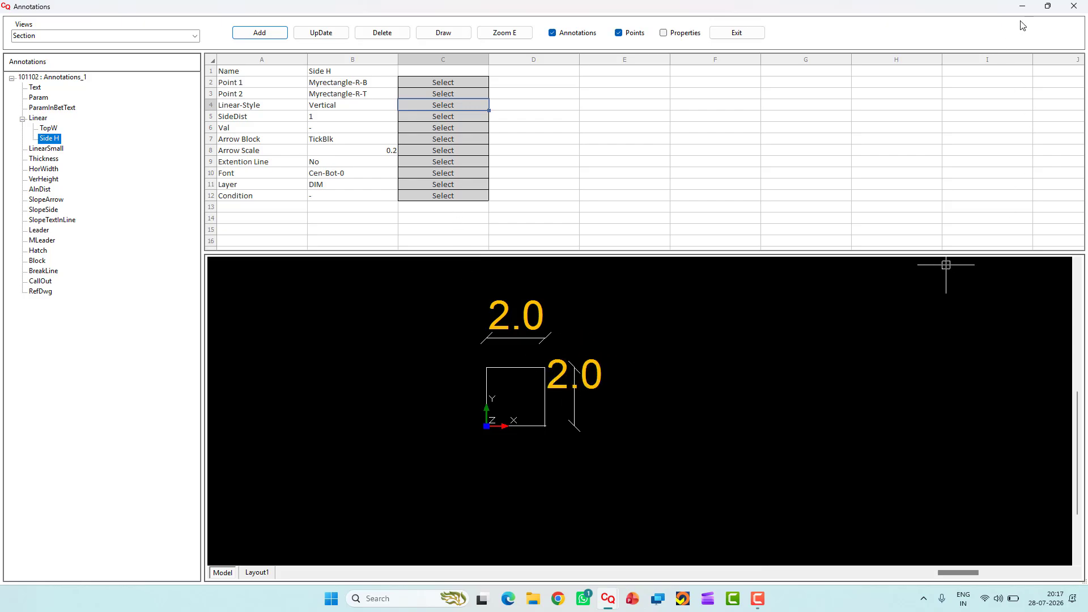
Close the annotations editor and examine the rectangle's width and height dimensions in Drawing1, Drawing2 and Drawing3
left_click(1077, 7)
scroll(669, 357, "down", 3)
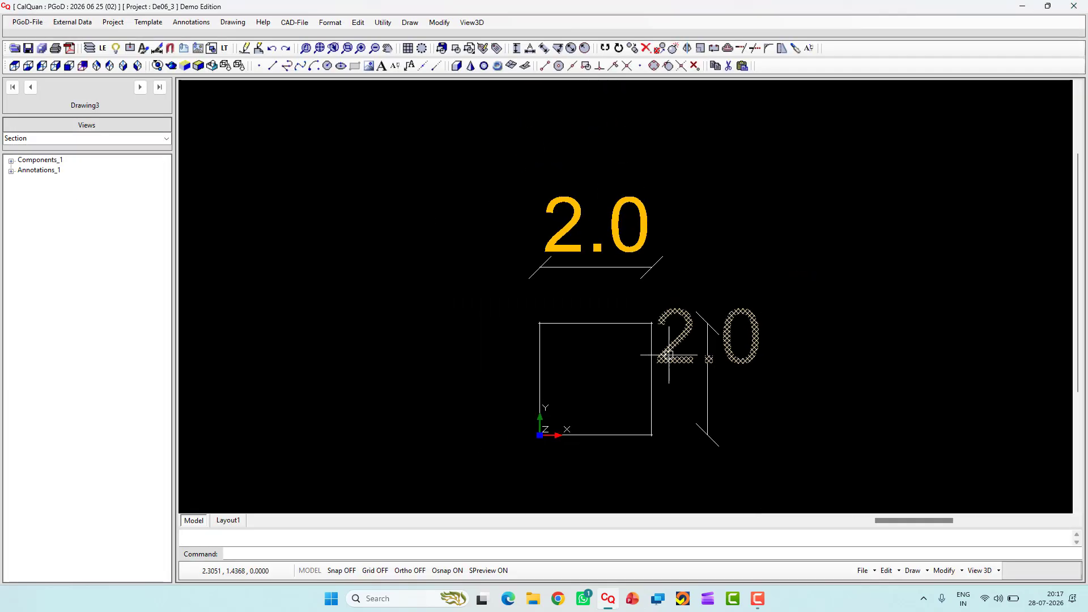
middle_click_drag(650, 366, 550, 327)
left_click(12, 87)
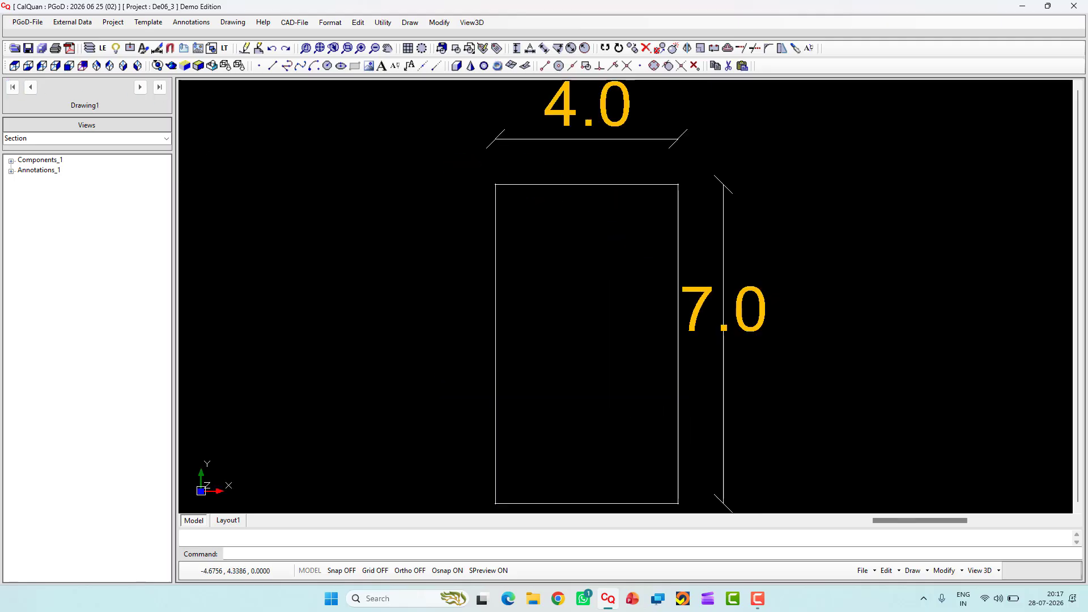
scroll(396, 282, "down", 2)
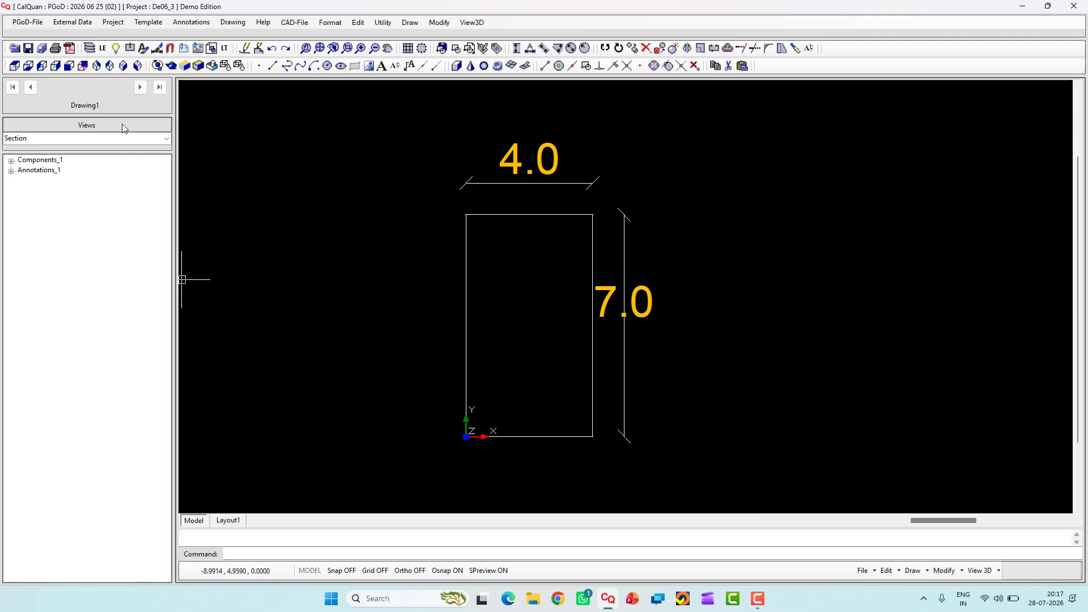
left_click(140, 88)
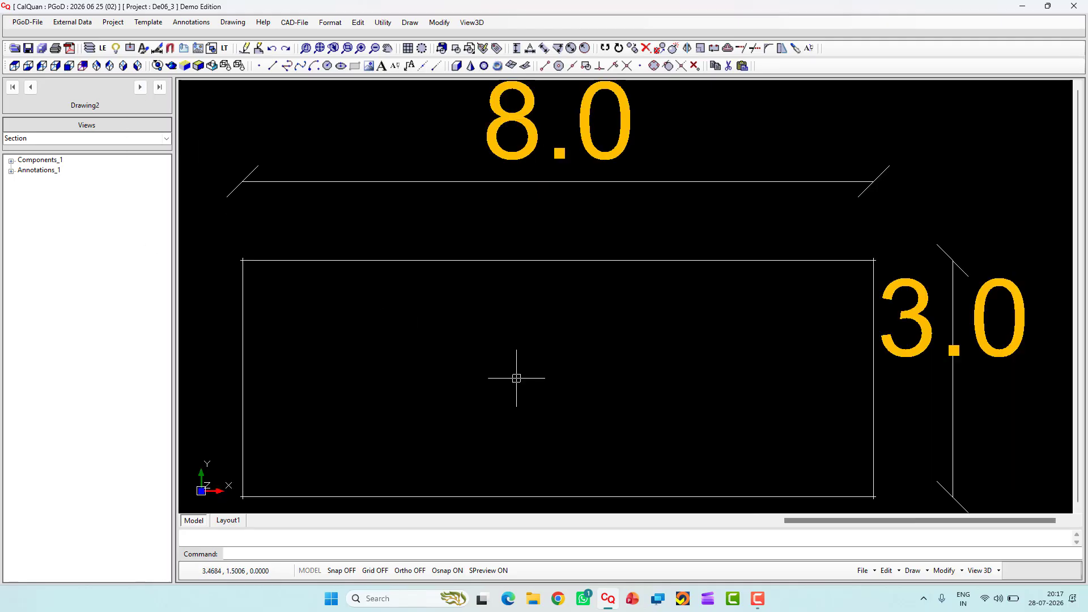
scroll(517, 376, "down", 2)
left_click(141, 87)
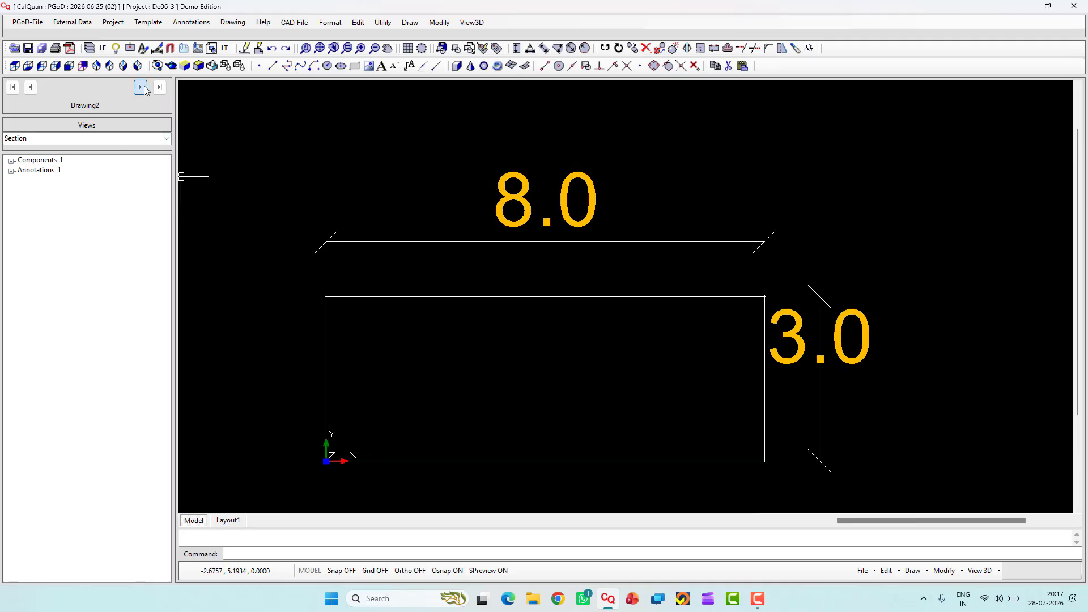
scroll(527, 323, "down", 2)
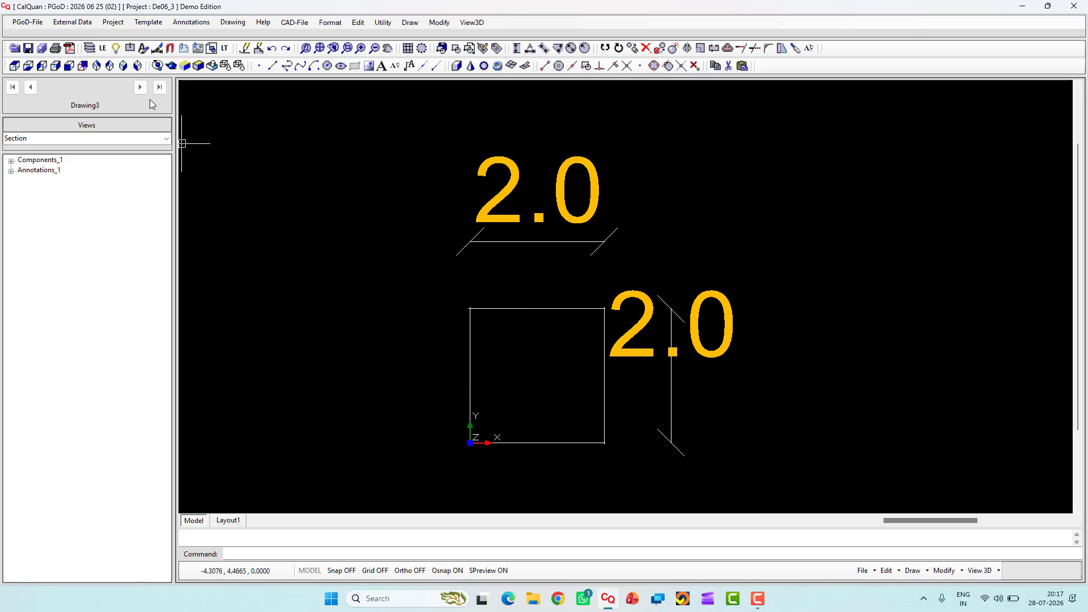
Add Dwg4 and Dwg5 to the project's list of drawing names below Drawing3
left_click(88, 24)
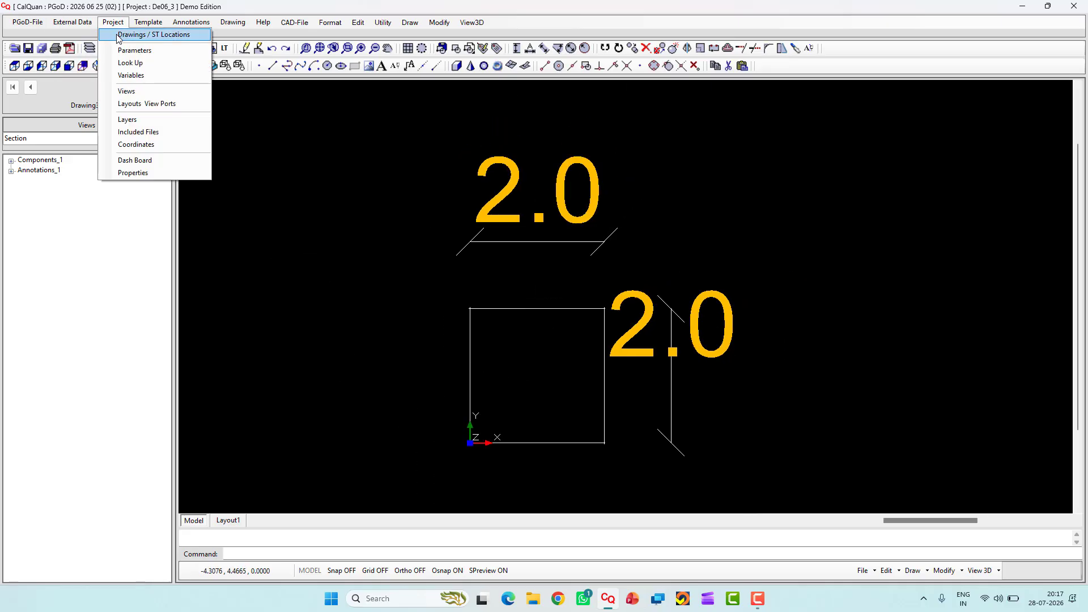
left_click(116, 35)
left_click(94, 116)
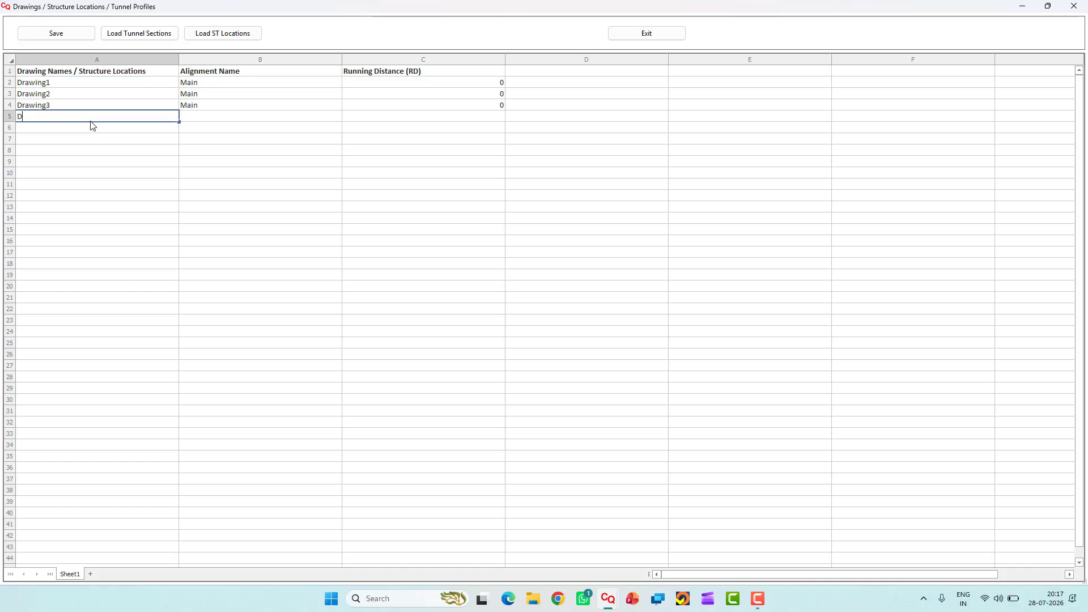
type("Dwg4")
key("Return")
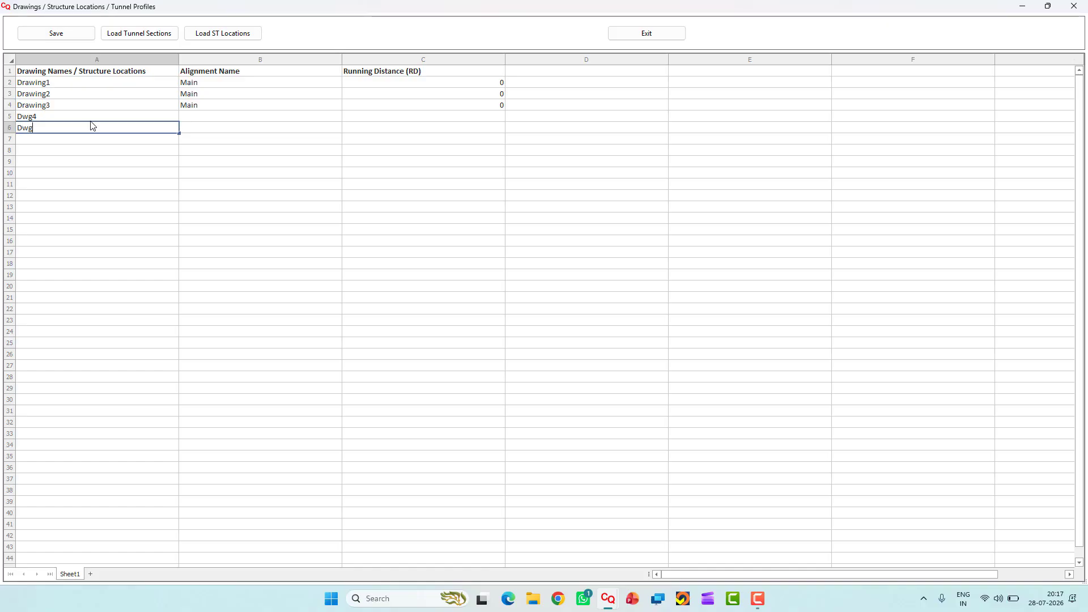
left_click(116, 151)
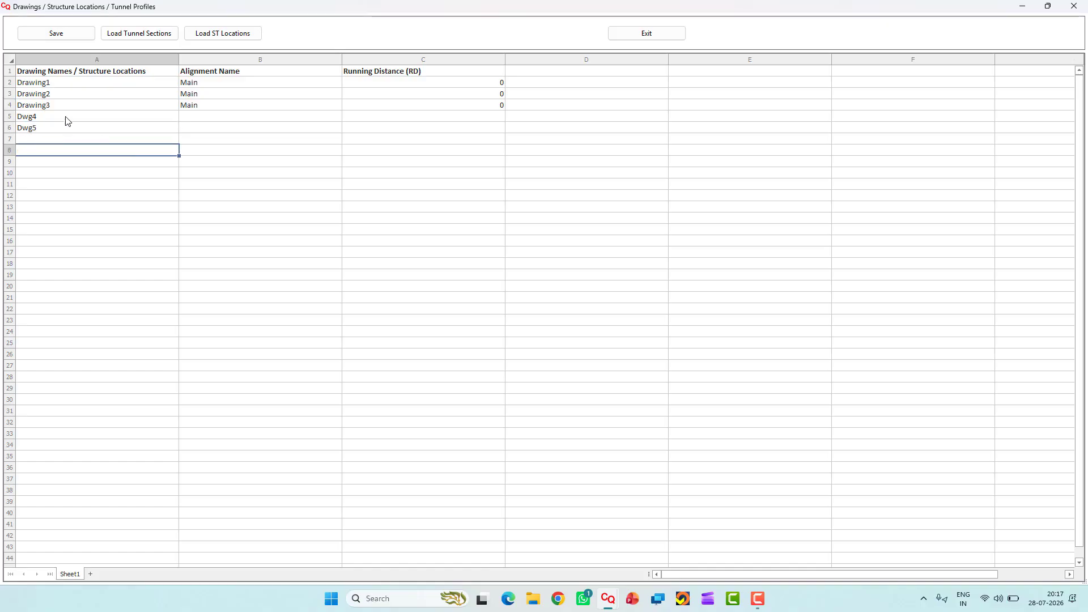
Extend the Dwg4–Dwg5 name series down to Dwg19 and save the drawing list
left_click_drag(66, 121, 67, 130)
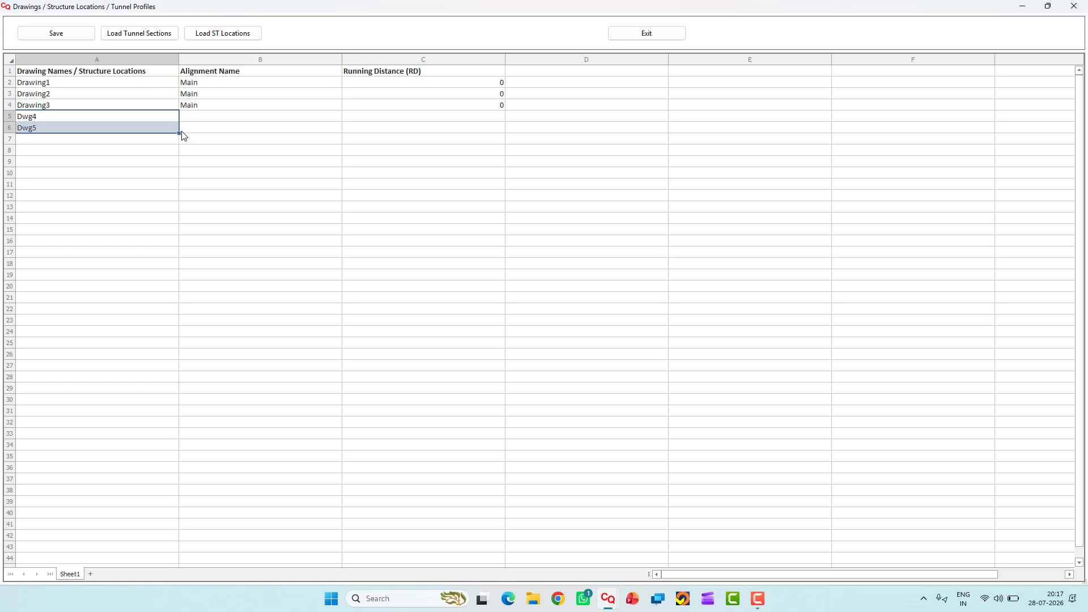
left_click_drag(179, 133, 196, 289)
left_click(211, 366)
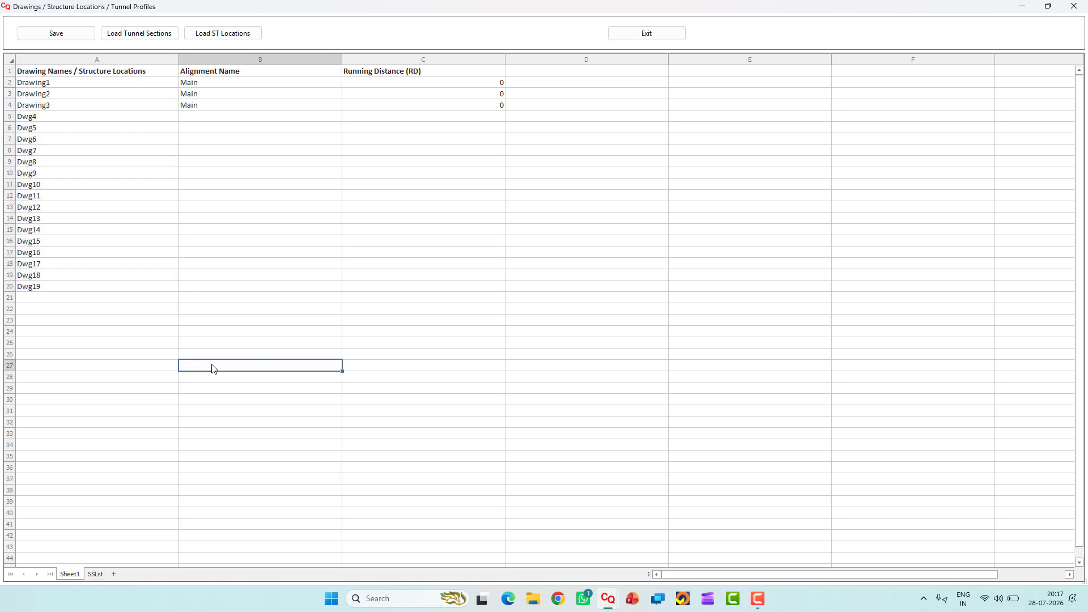
left_click(45, 34)
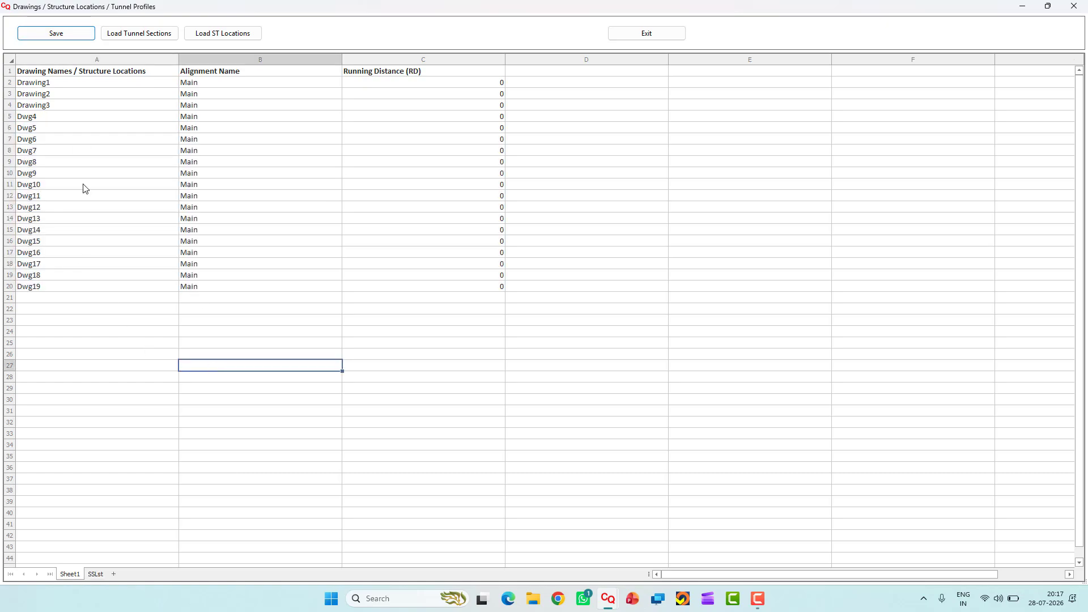
left_click(1074, 6)
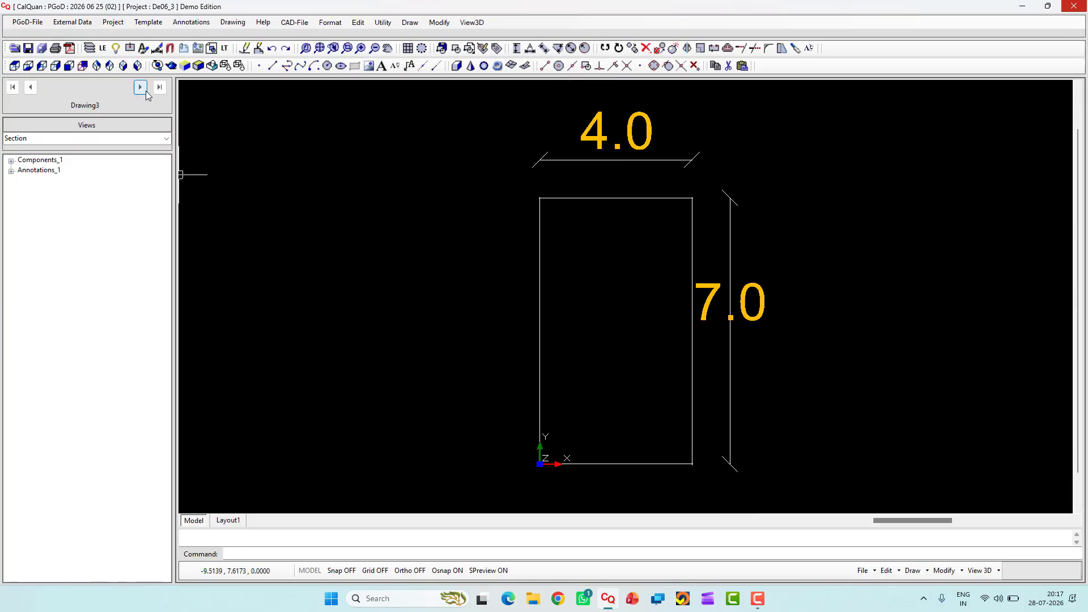
Step through the drawings up to Dwg6 to examine the dimensioned rectangle in each, including the newly added ones
left_click(140, 87)
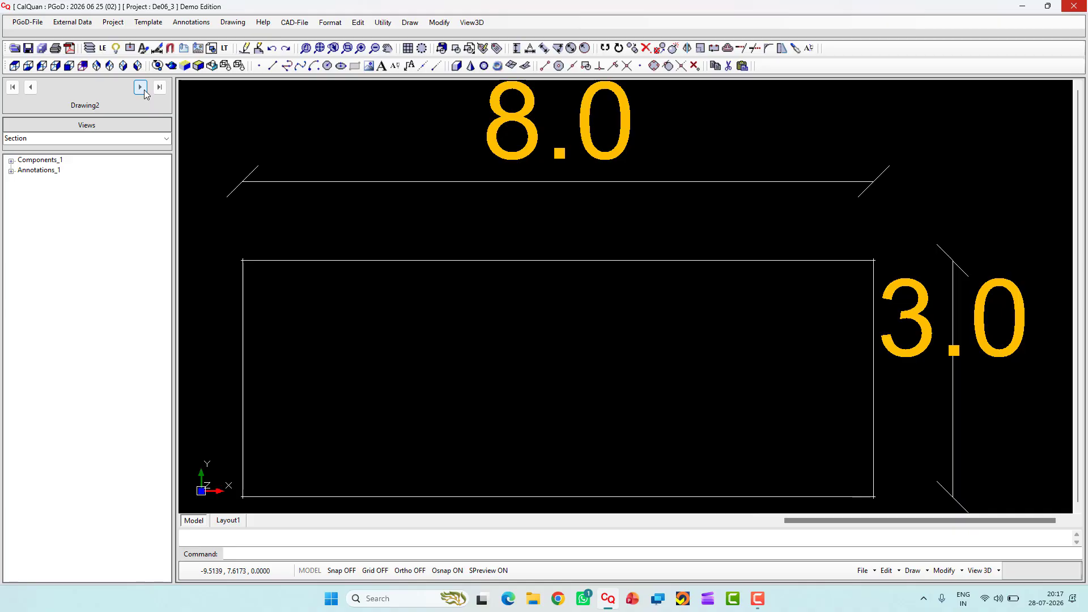
left_click(140, 87)
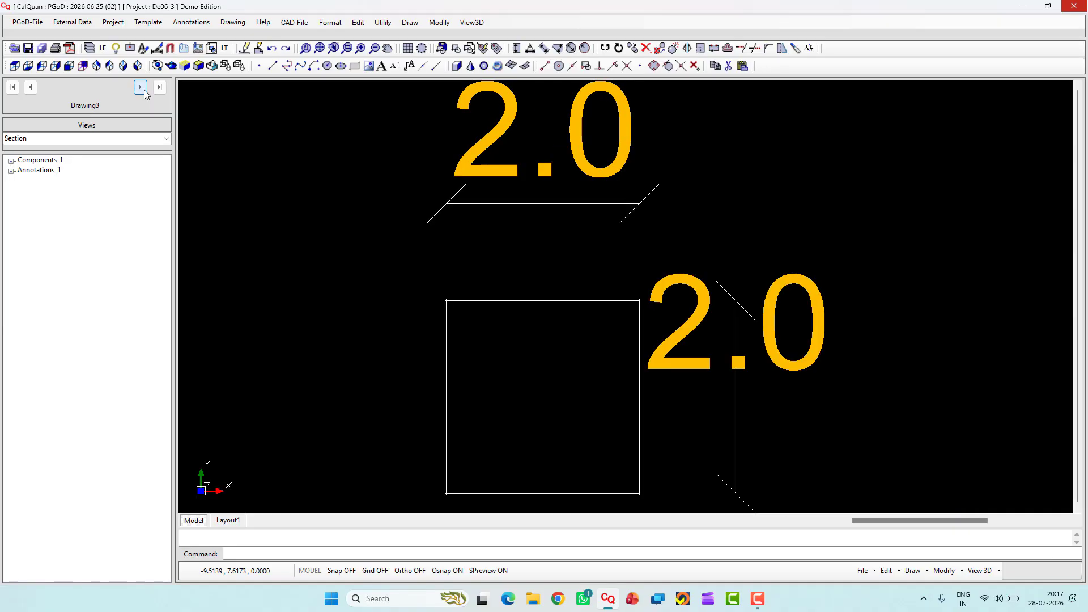
left_click(140, 87)
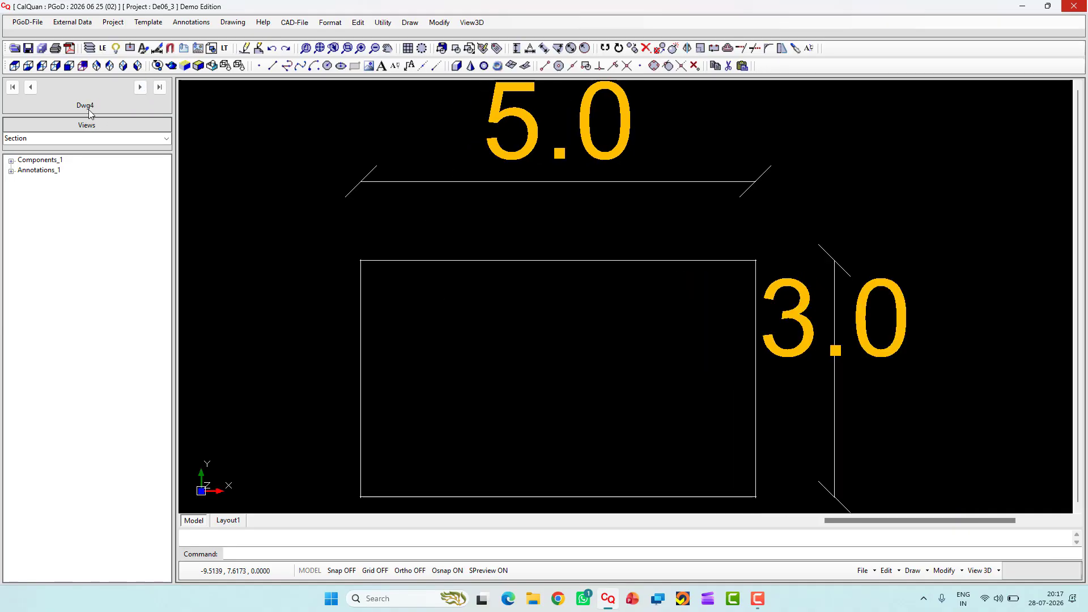
left_click(141, 89)
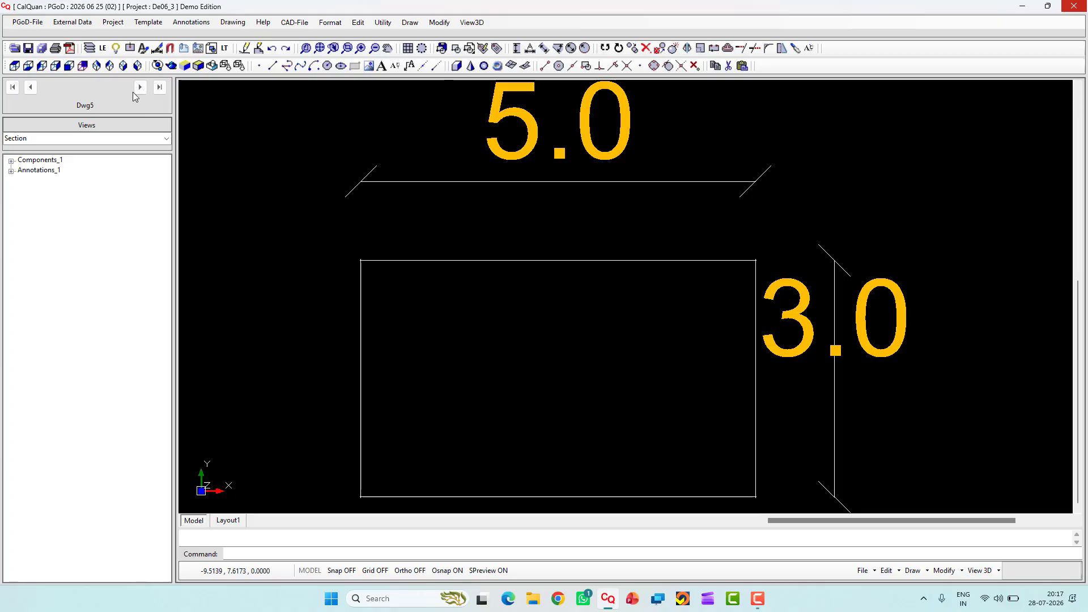
left_click(140, 87)
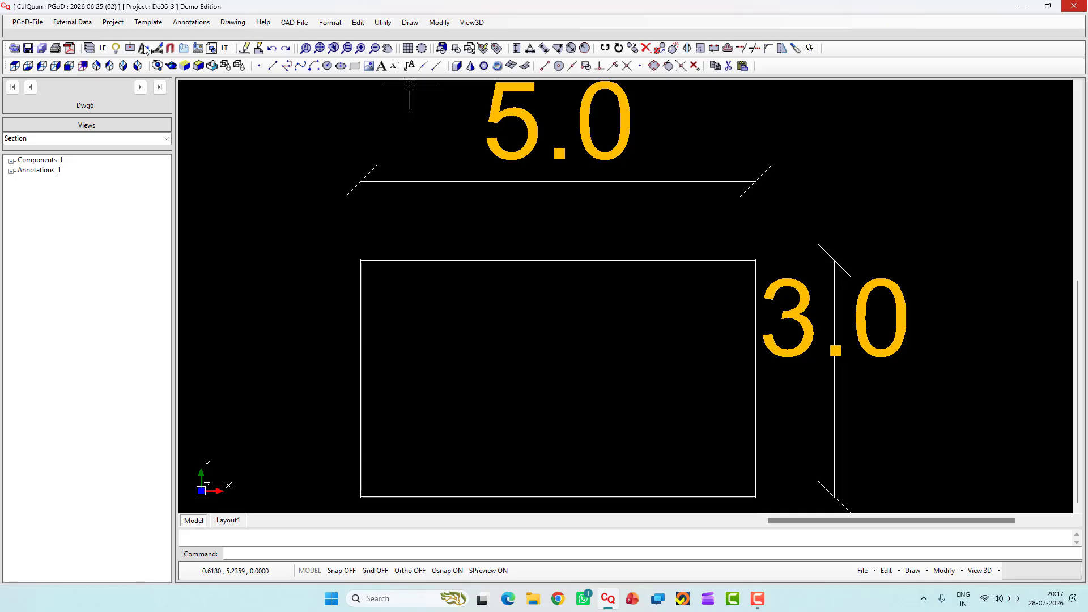
Inspect the default values of parameters W and H in MyGroup, then close the parameter declarations
left_click(112, 22)
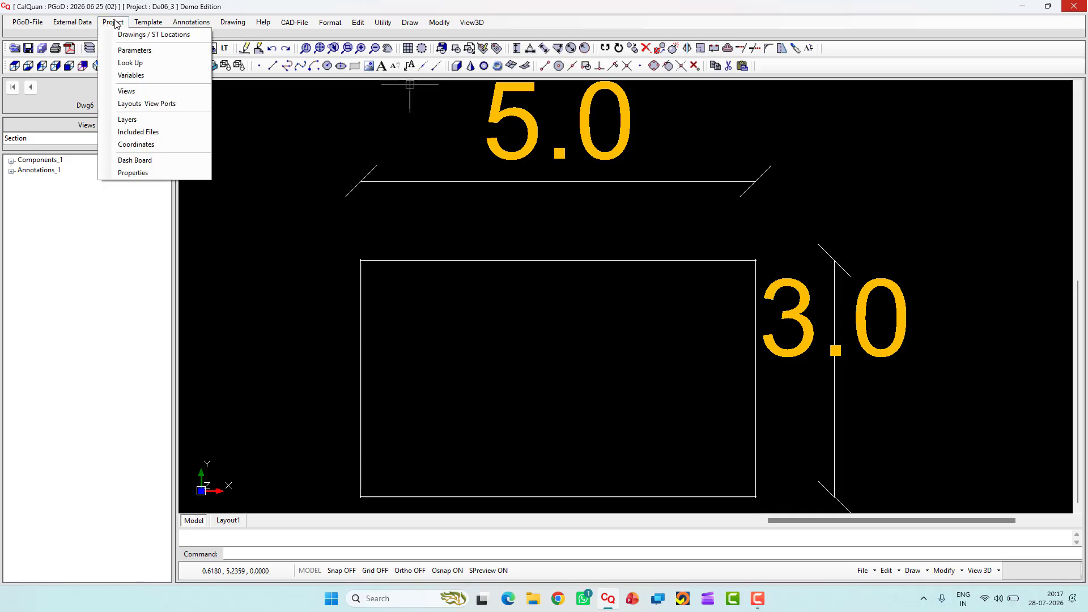
left_click(135, 50)
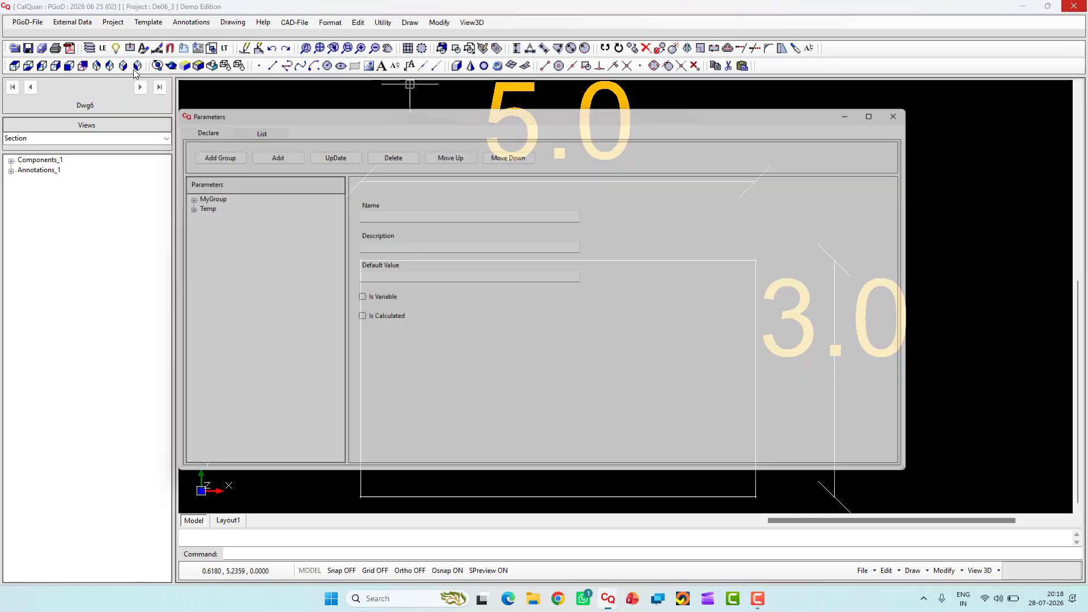
left_click(174, 195)
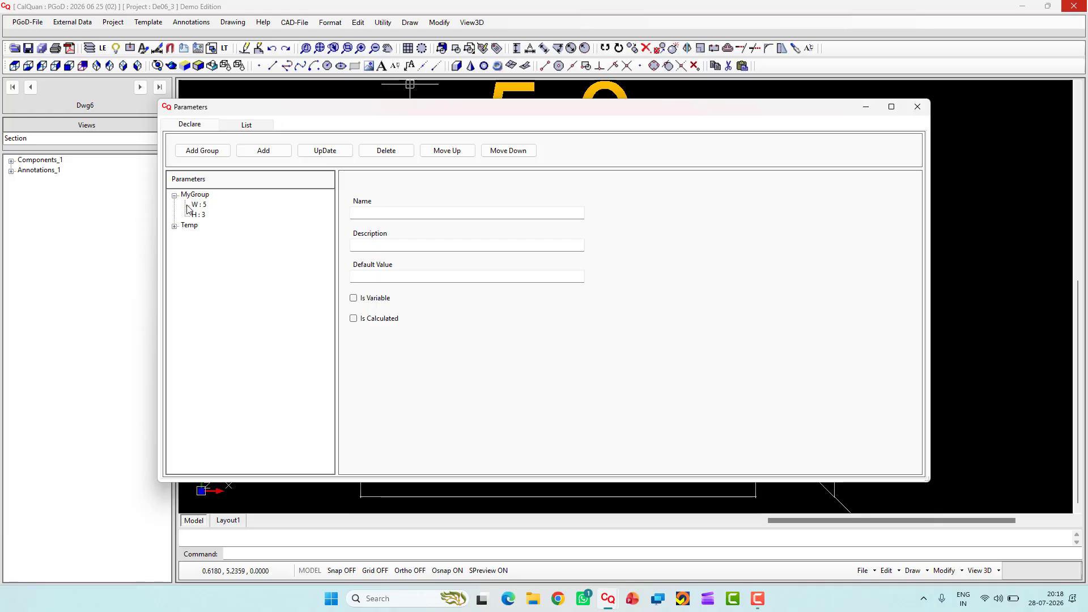
left_click(199, 205)
left_click(198, 215)
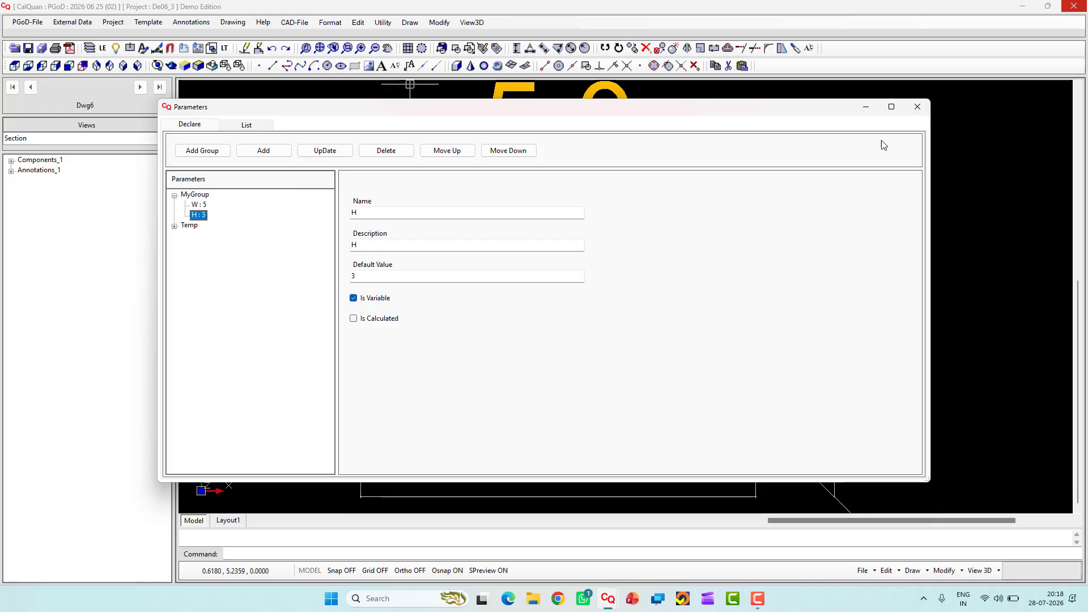
left_click(915, 109)
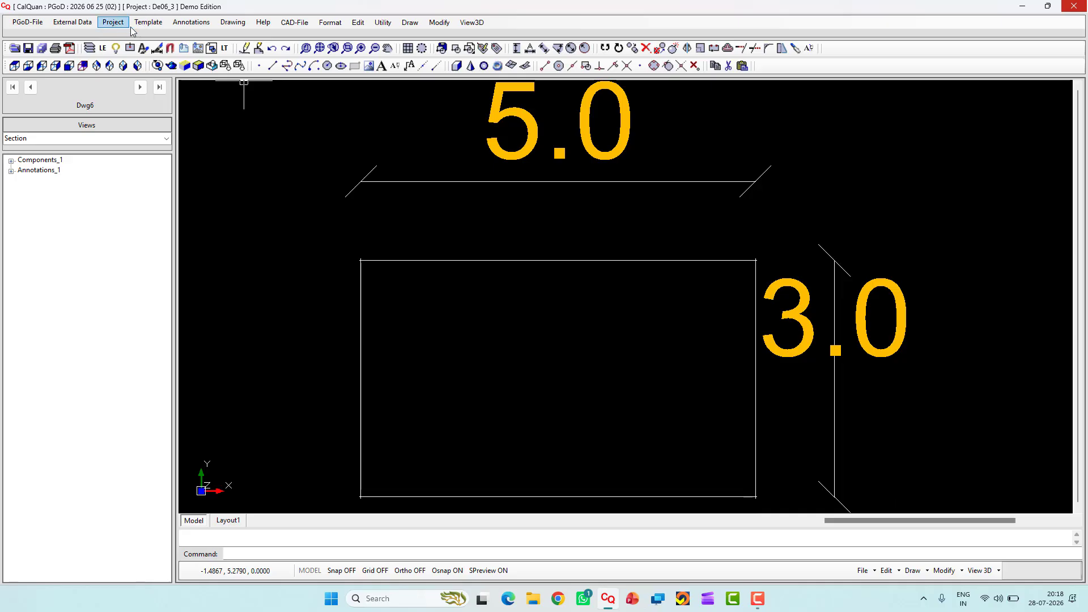
In the project's Variables table, set W to 3, 5, 7 and 3 for Dwg4, Dwg5, Dwg6 and Dwg7
left_click(112, 22)
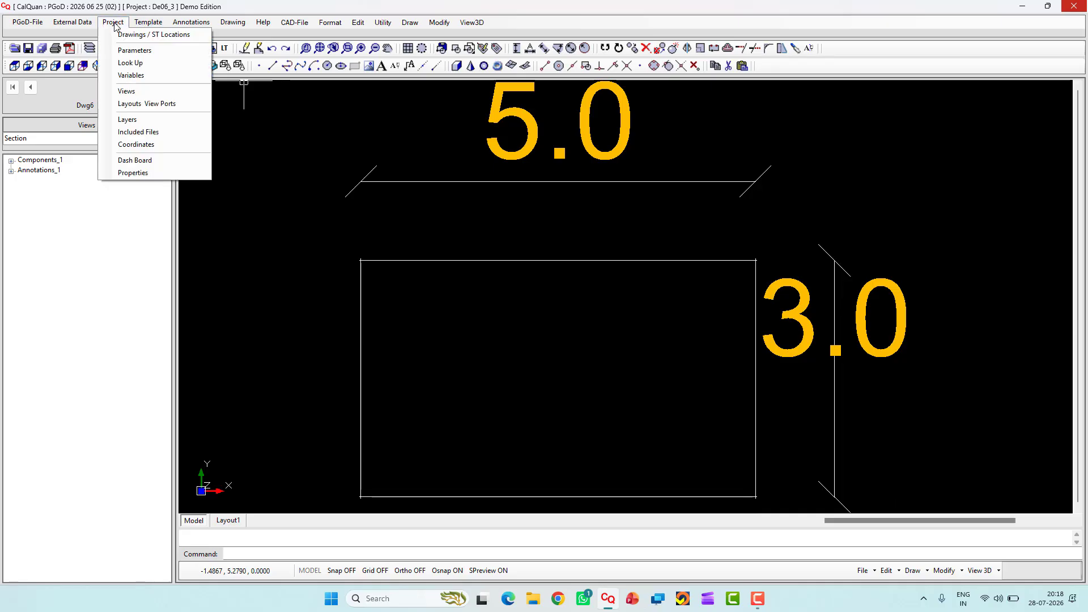
left_click(122, 76)
left_click(316, 136)
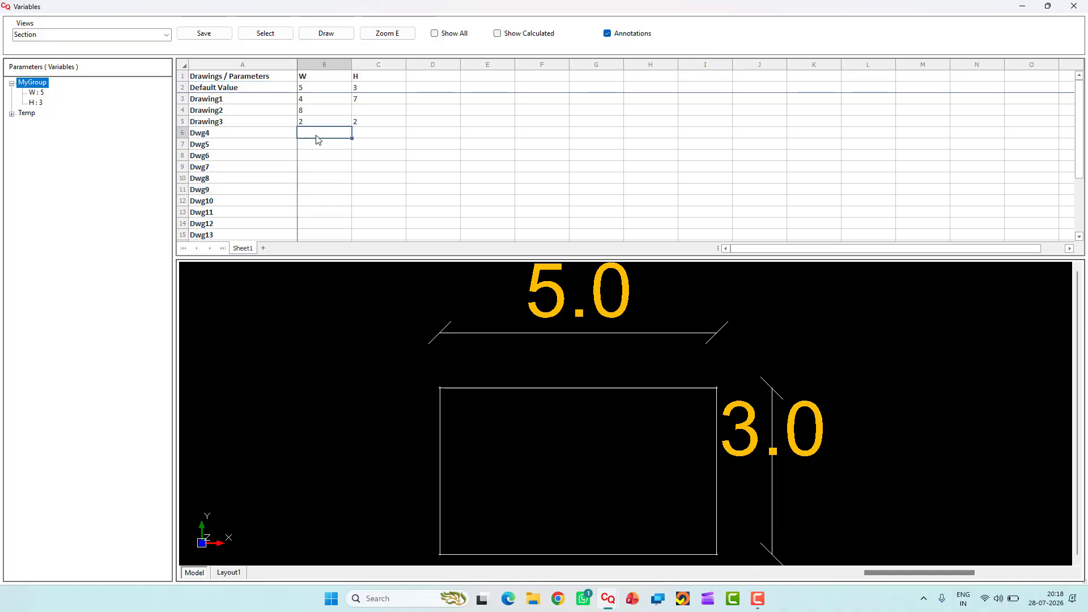
type("3")
key("Return")
key("Return")
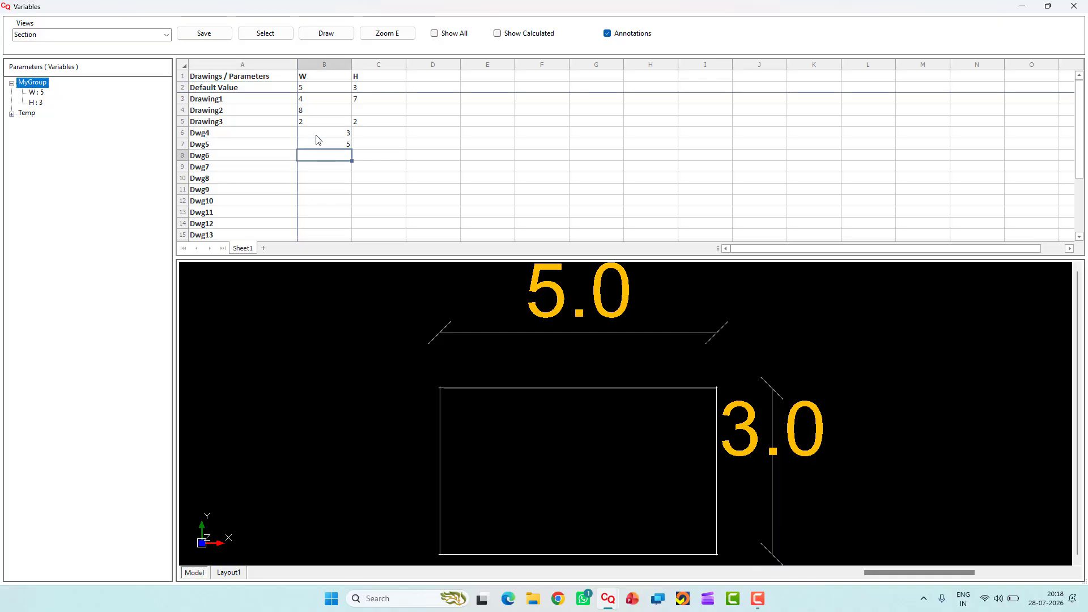
type("7")
key("Return")
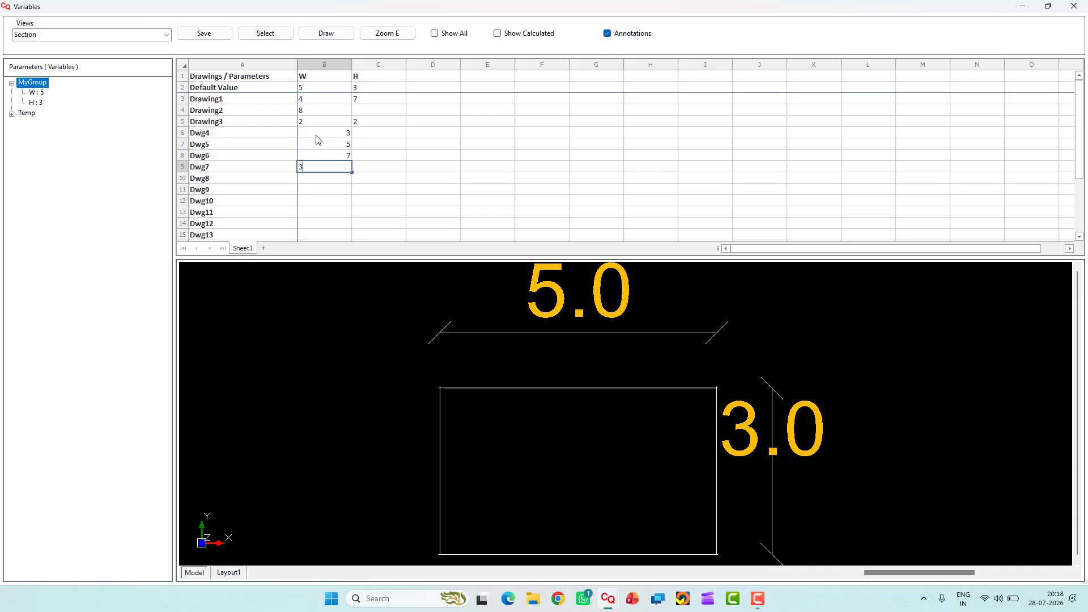
type("3")
key("Return")
Set H to 5, 2, 3 and 3 for Dwg4 through Dwg7, then save and close the variables table
left_click(378, 136)
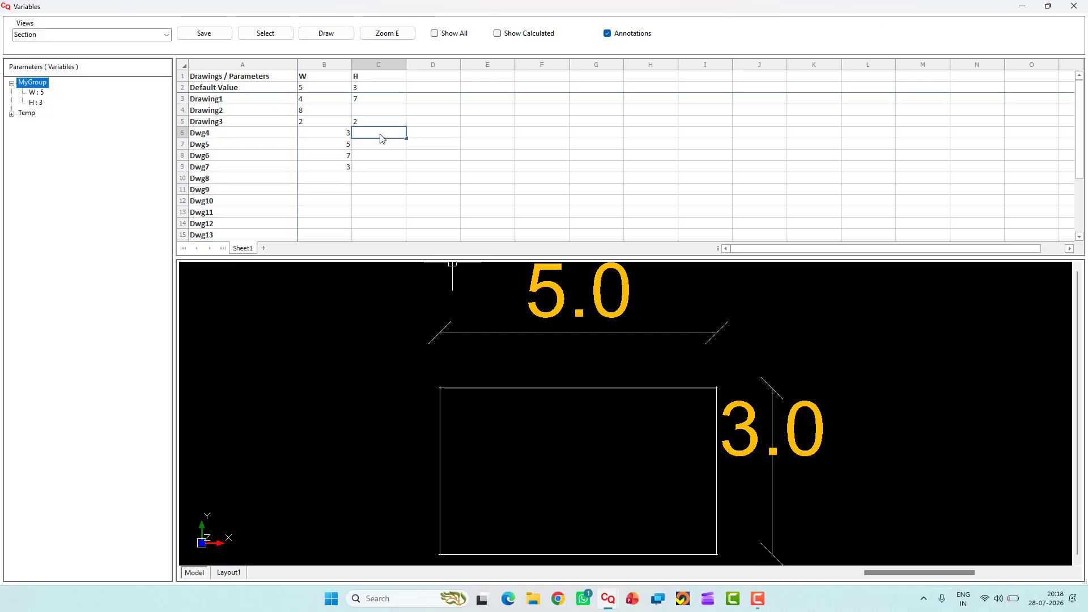
type("5")
key("Return")
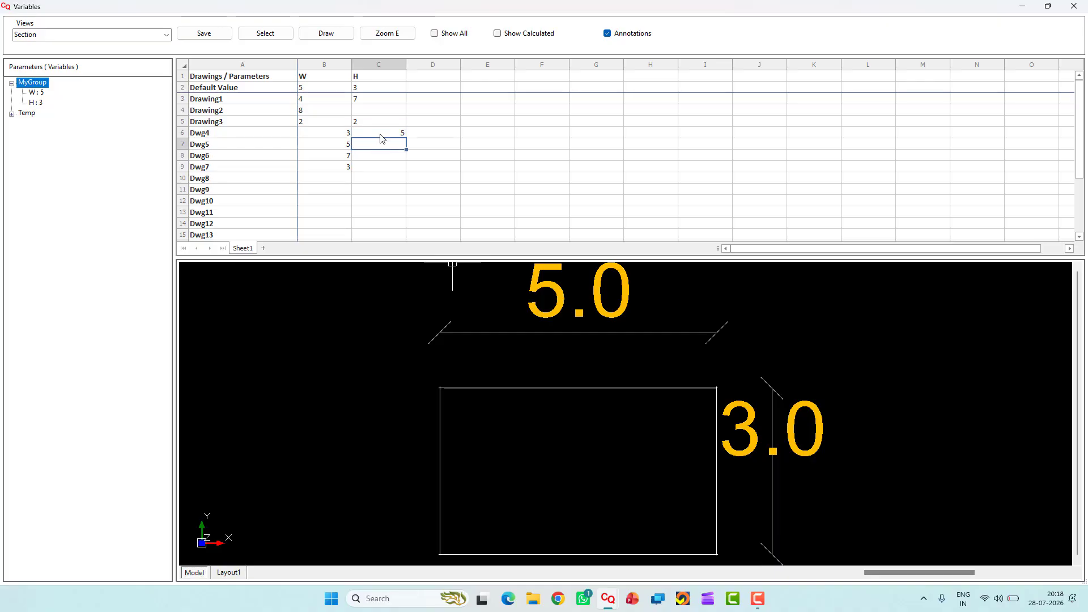
key("Return")
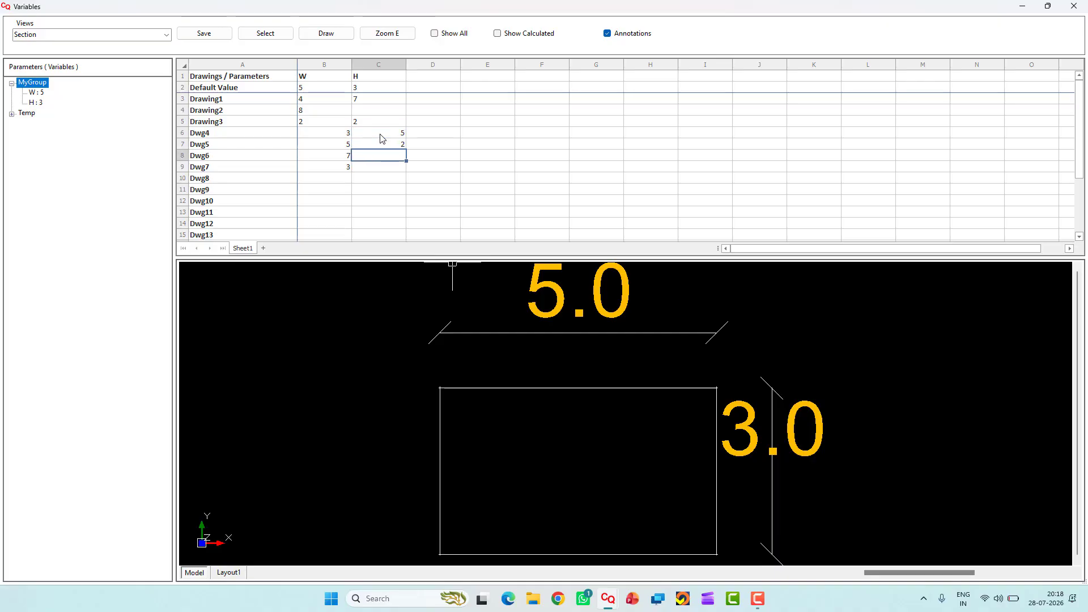
key("Return")
key("Return")
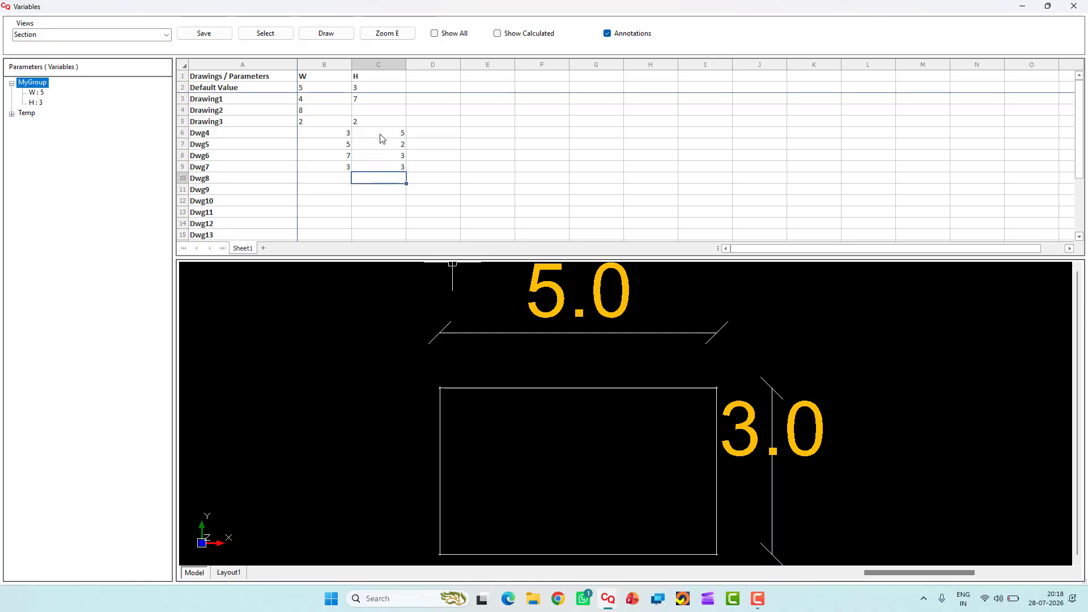
left_click(220, 35)
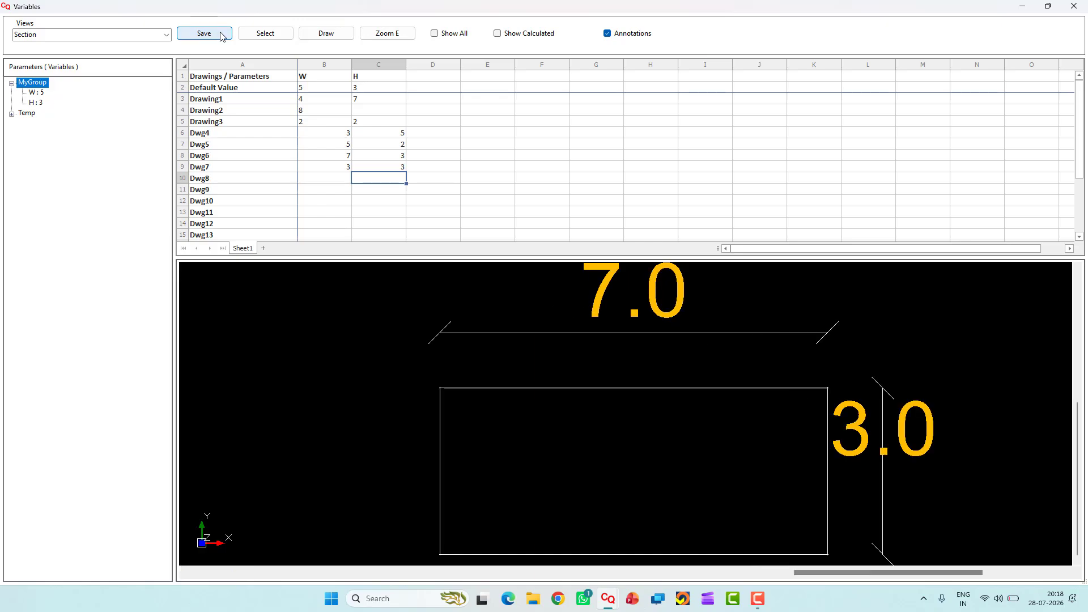
left_click(1071, 7)
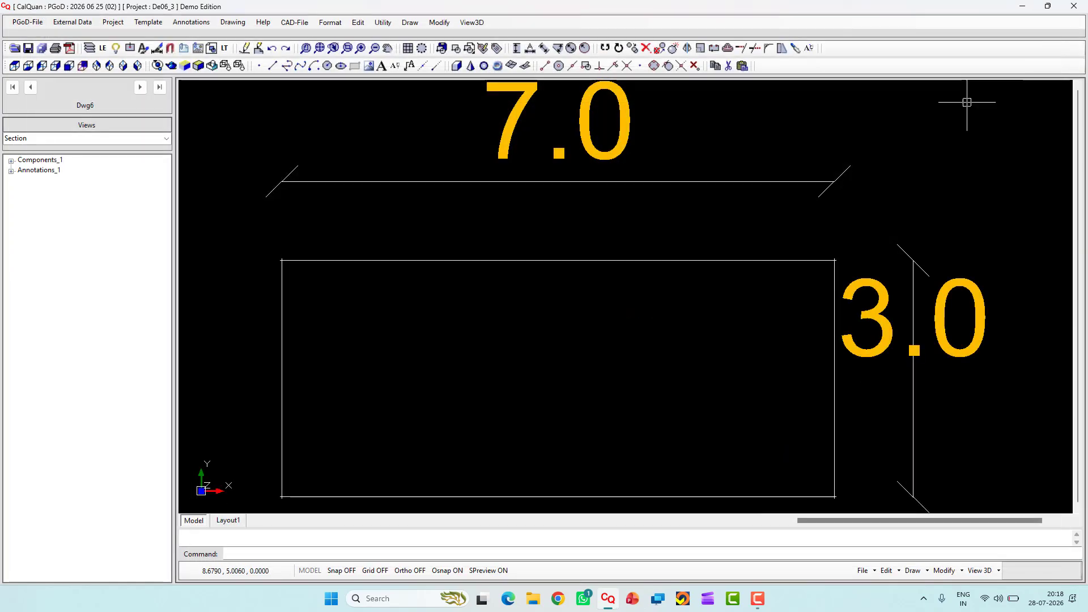
Step through the drawings from Drawing1 to Dwg8 to examine the rectangle's dimensions in each
left_click(13, 87)
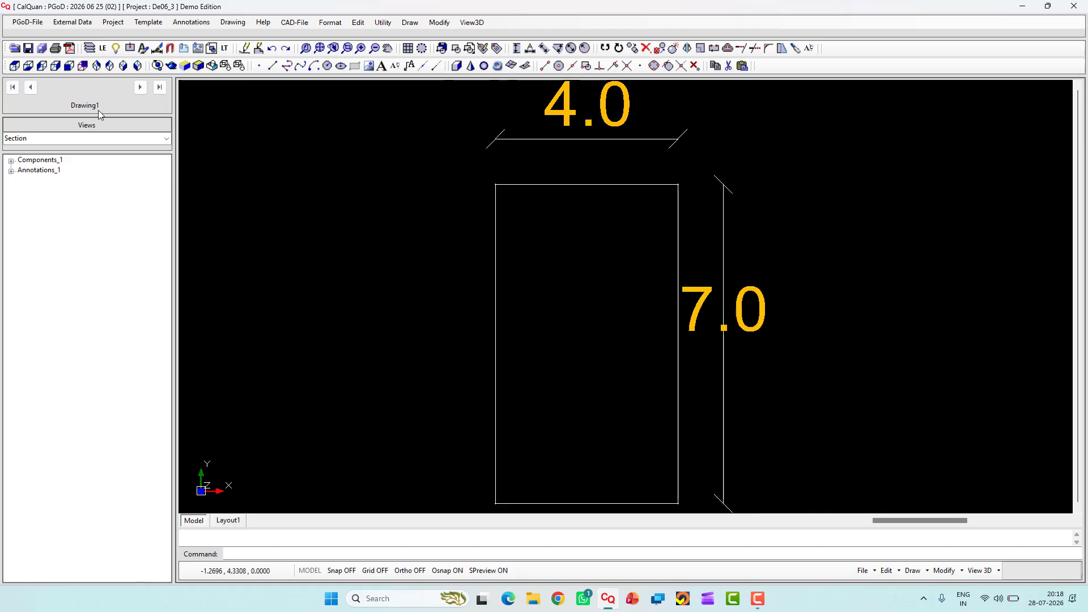
left_click(140, 87)
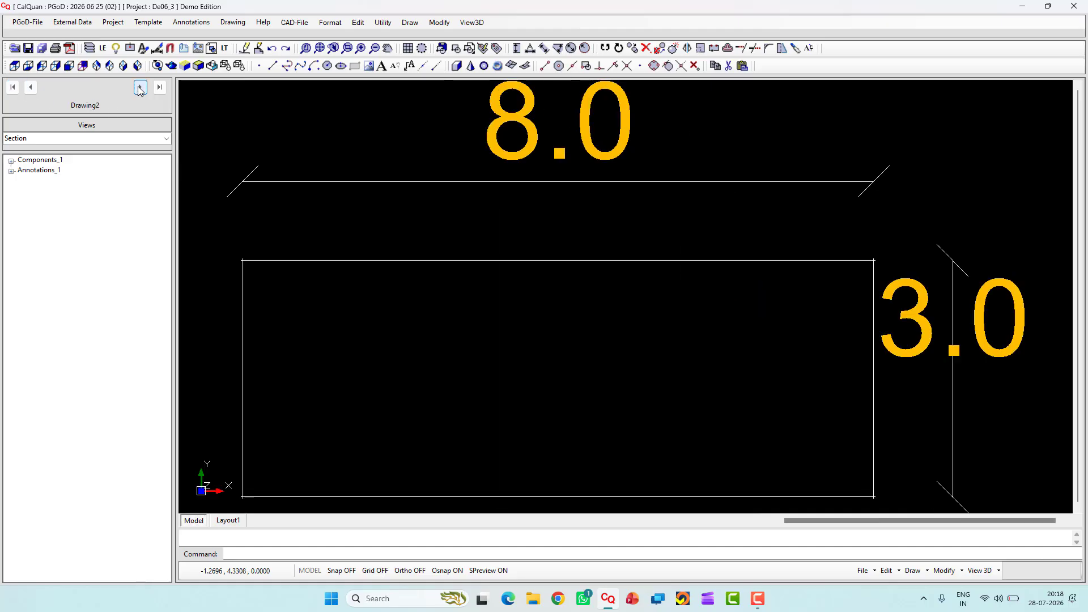
left_click(140, 88)
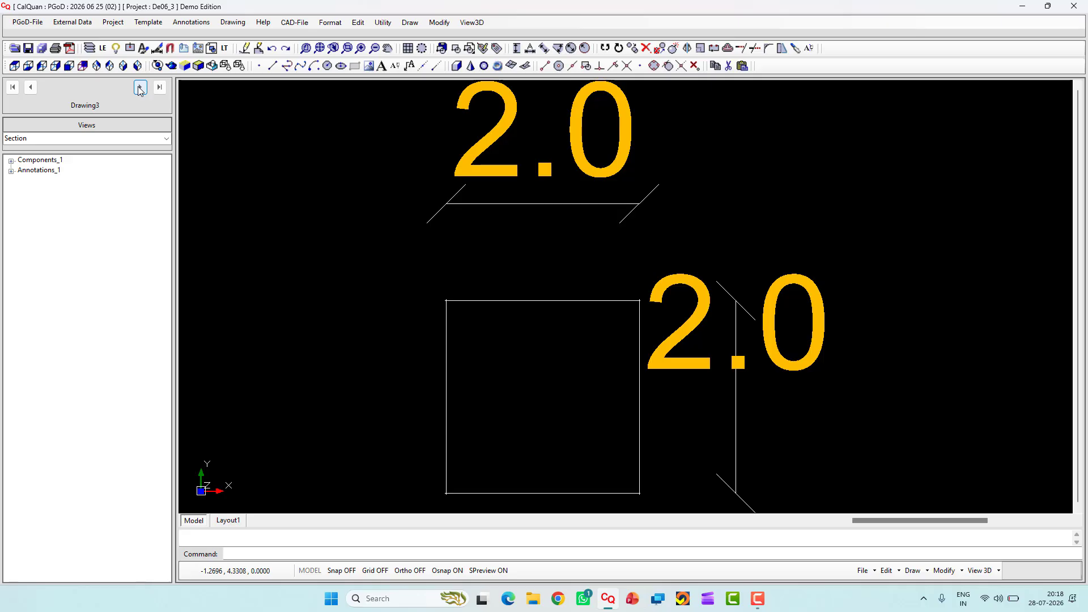
left_click(140, 88)
left_click(140, 88)
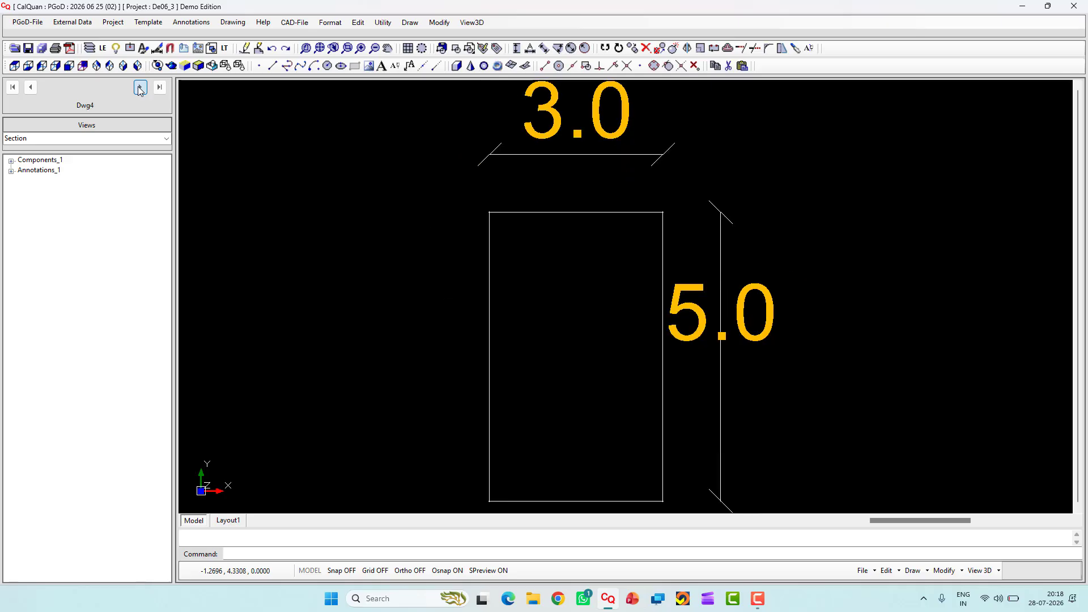
left_click(140, 88)
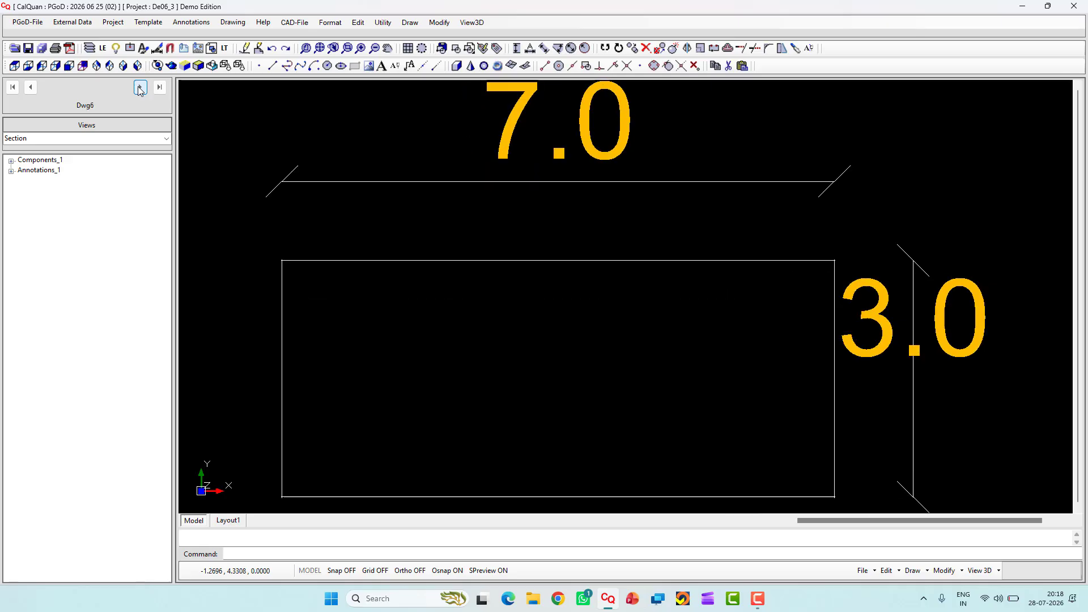
left_click(140, 88)
left_click(140, 88)
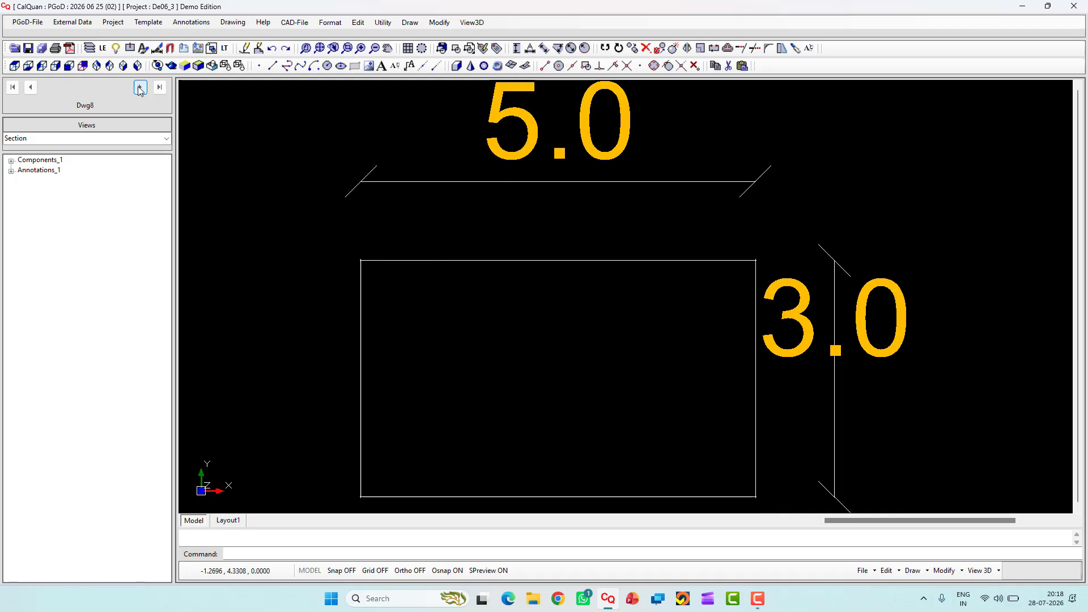